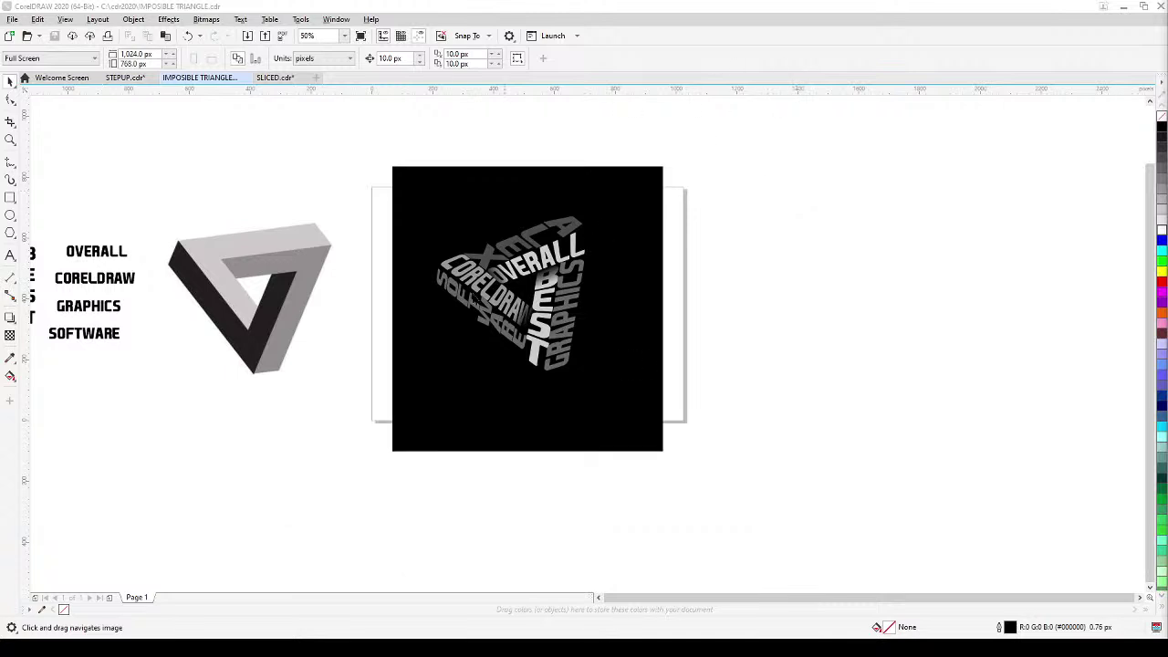
# - Examine the finished word triangle on the black background up close
pyautogui.click(10, 140)
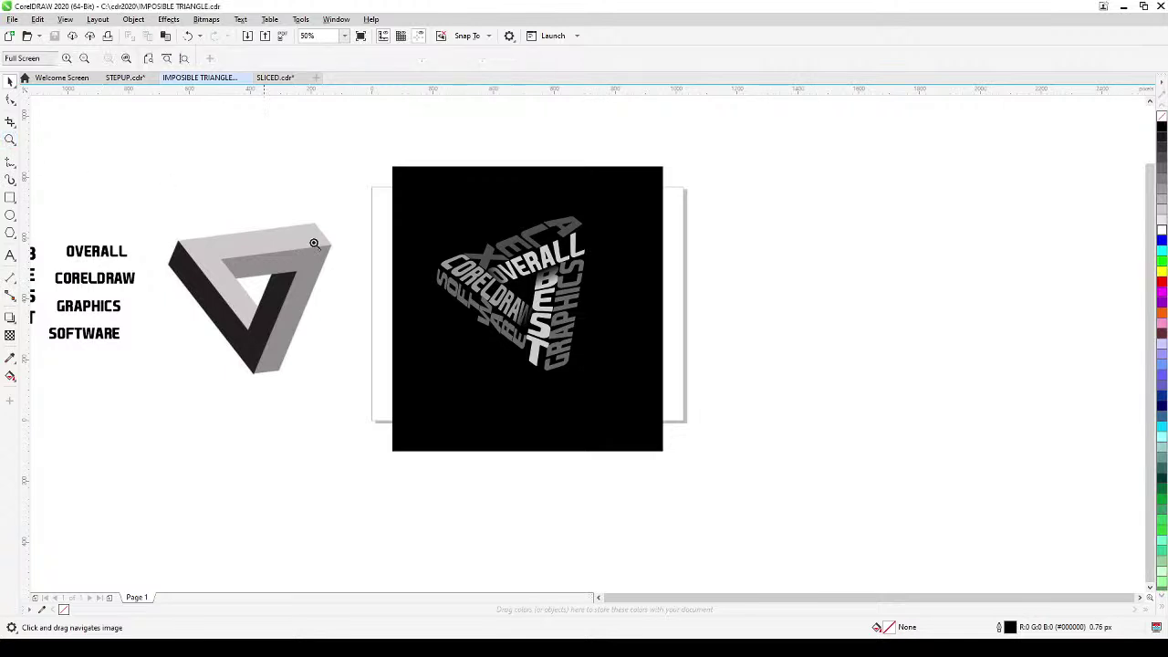
pyautogui.moveTo(398, 220); pyautogui.dragTo(624, 398)
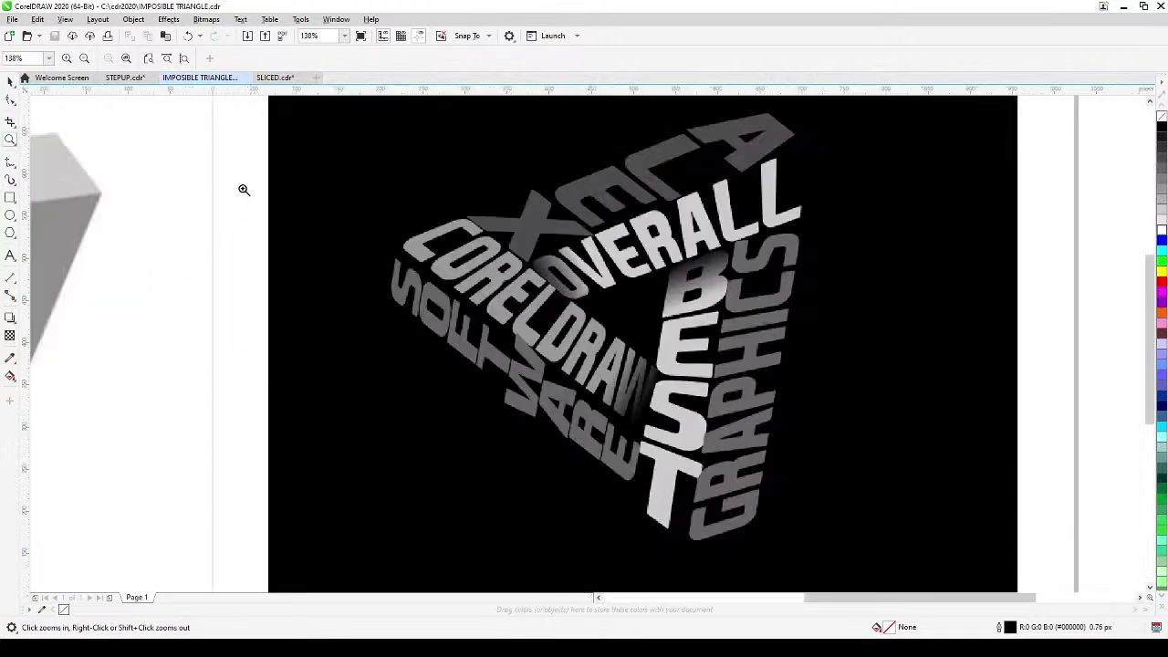
pyautogui.click(10, 80)
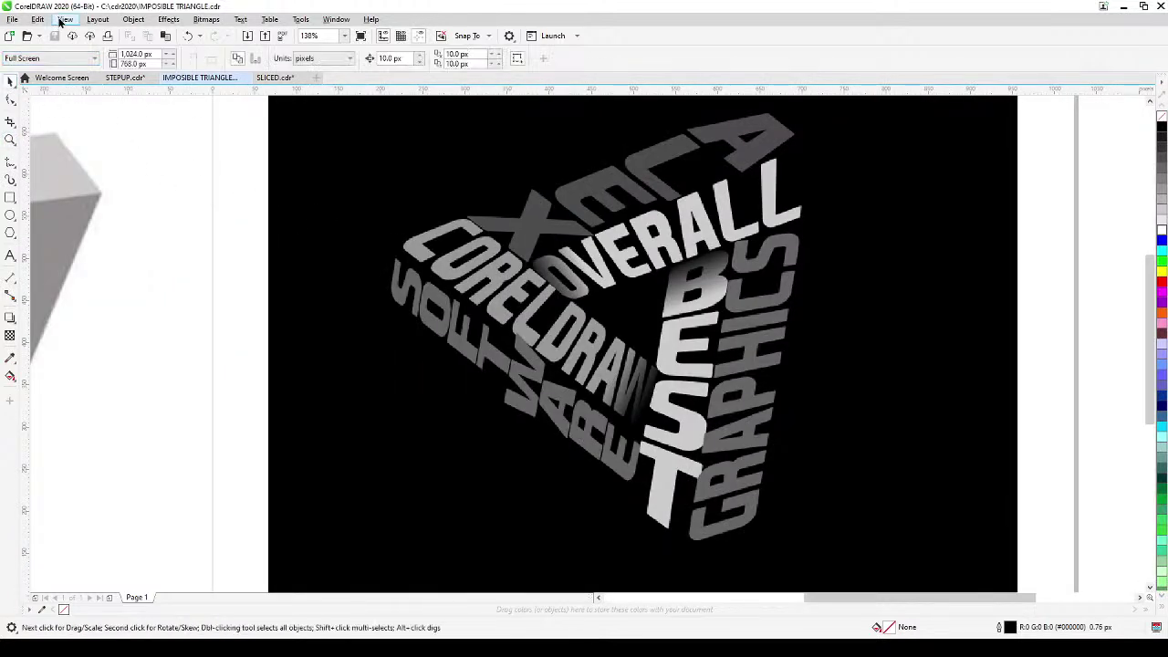
pyautogui.click(65, 19)
pyautogui.click(85, 62)
pyautogui.moveTo(276, 286); pyautogui.dragTo(245, 299)
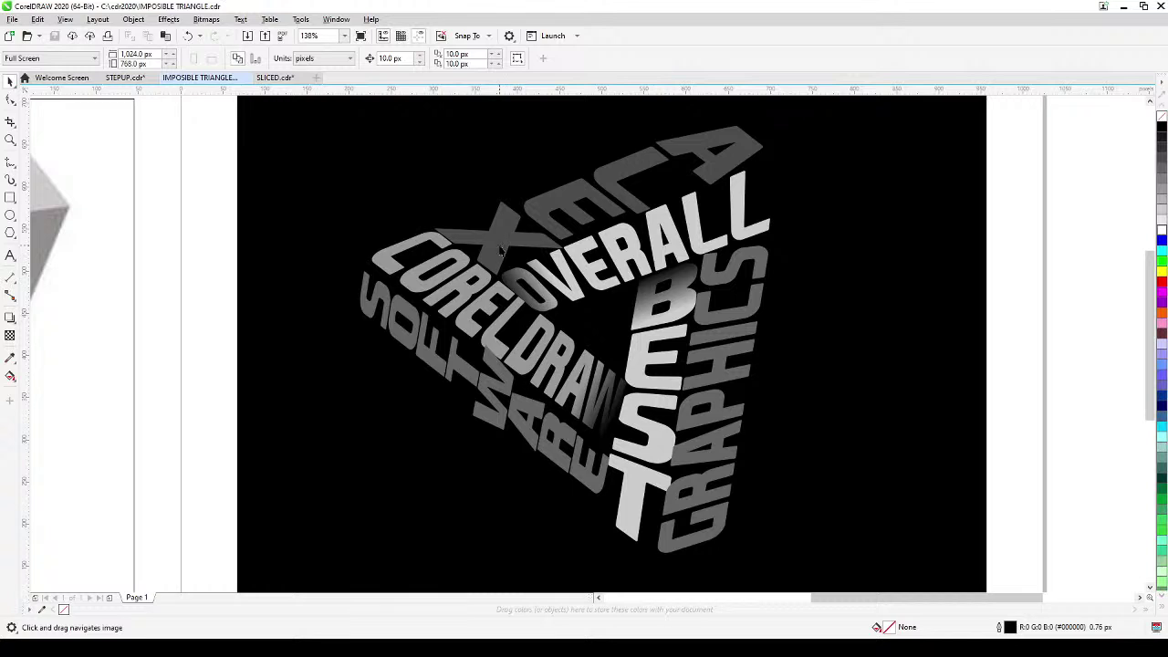
pyautogui.press('space')
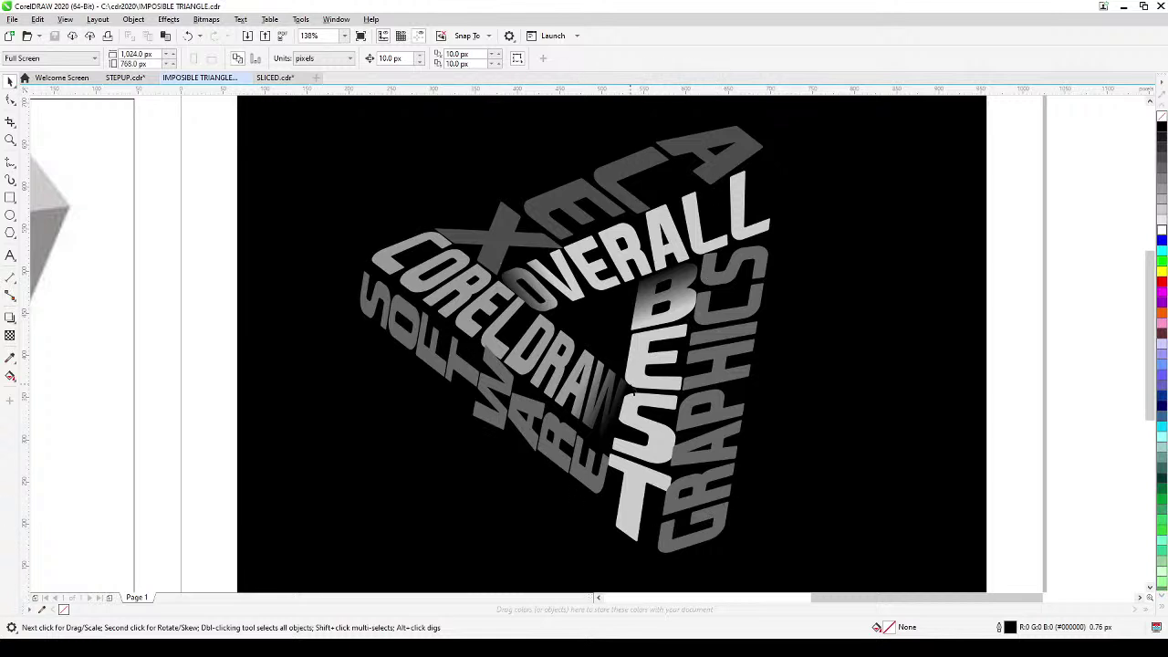
# - Compare the finished word triangle with the gray impossible-triangle image and its source words
pyautogui.scroll(-2, 633, 390)
pyautogui.moveTo(622, 422); pyautogui.dragTo(694, 410)
pyautogui.scroll(2, 383, 484)
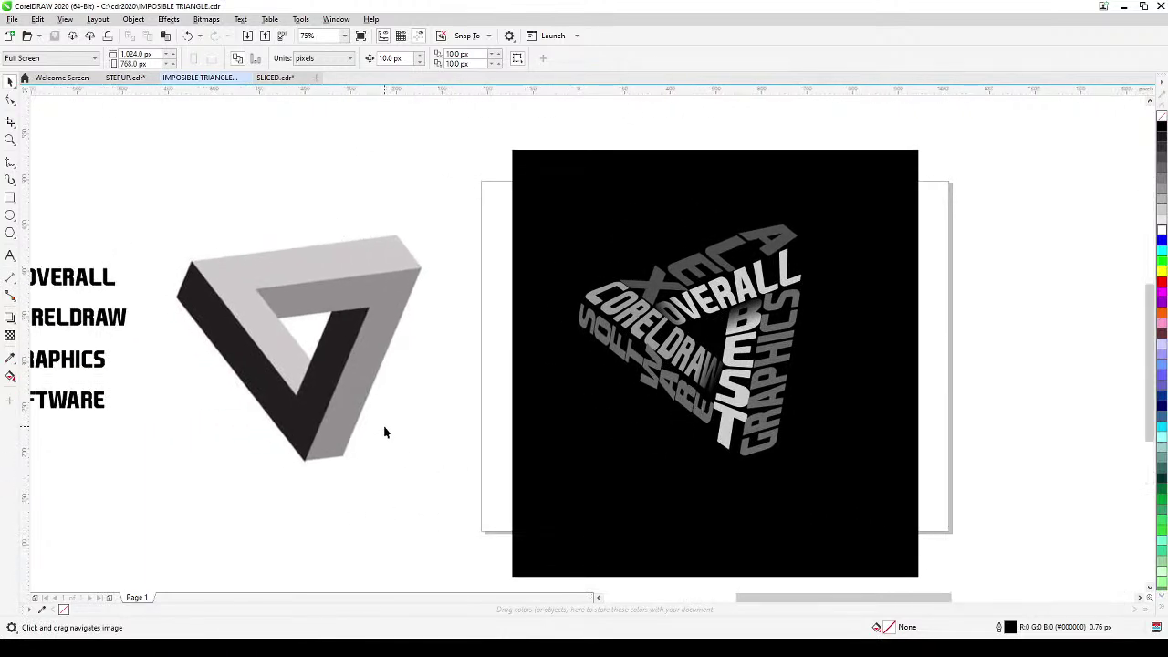
pyautogui.scroll(-2, 457, 488)
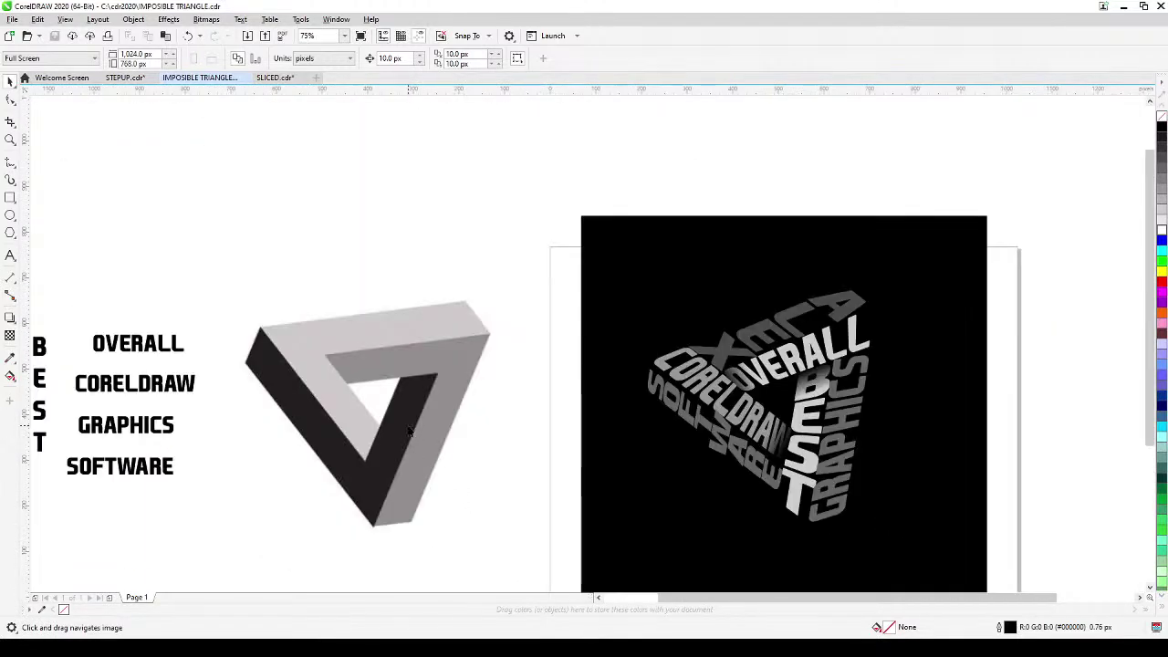
pyautogui.scroll(2, 411, 433)
pyautogui.moveTo(412, 429); pyautogui.dragTo(417, 386)
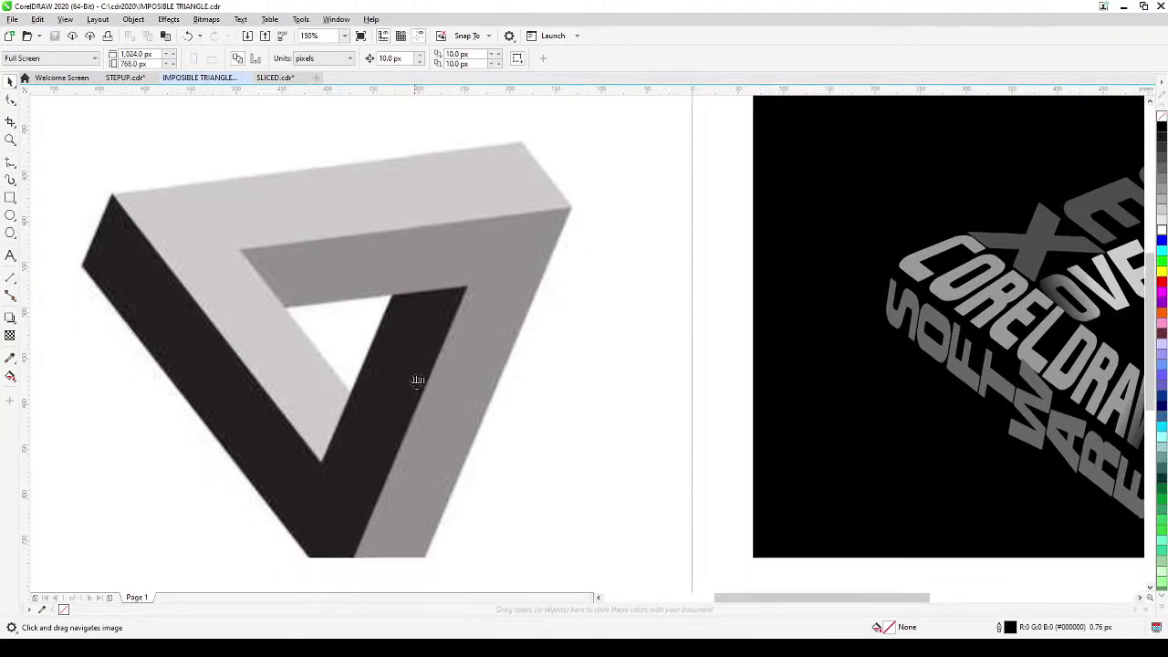
pyautogui.scroll(-2, 356, 345)
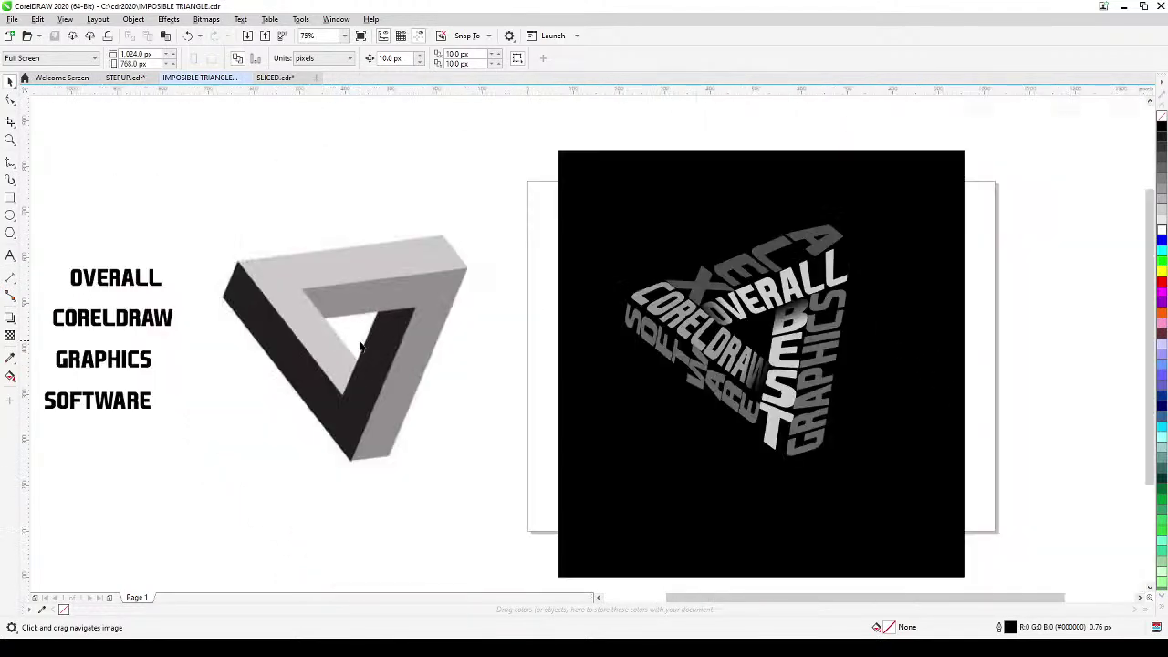
# - Move the gray impossible-triangle image to the other side of the source words, left of the vertical texts
pyautogui.moveTo(360, 362); pyautogui.dragTo(174, 408)
pyautogui.press('space')
pyautogui.click(728, 418)
pyautogui.press('space')
pyautogui.moveTo(354, 437); pyautogui.dragTo(550, 450)
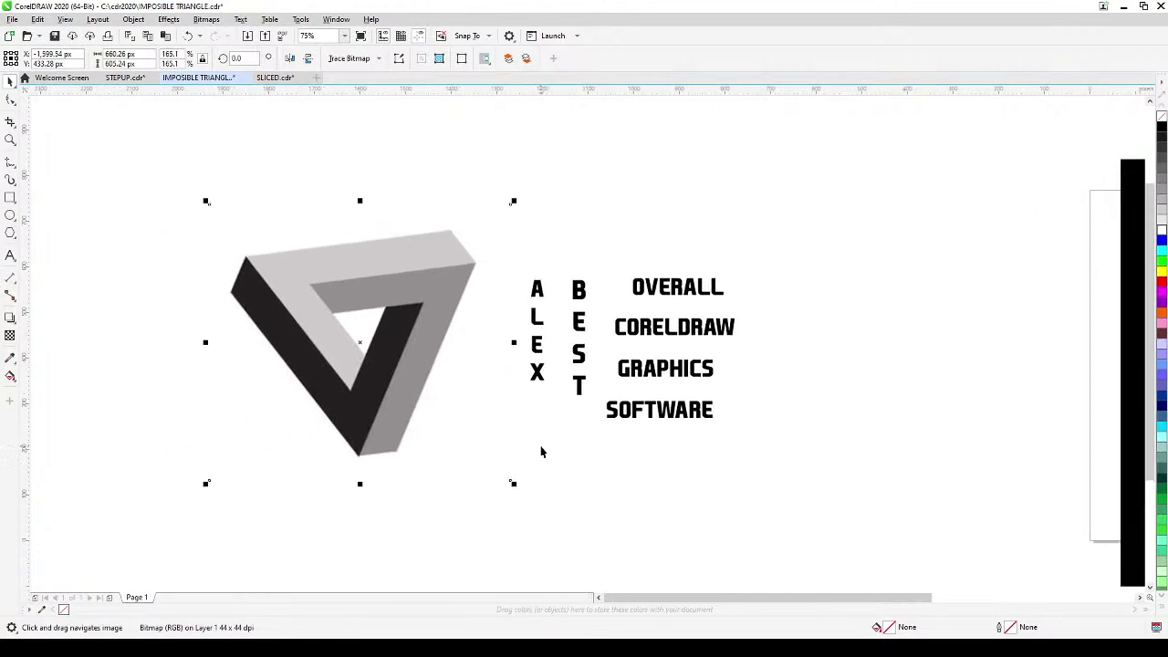
pyautogui.click(592, 214)
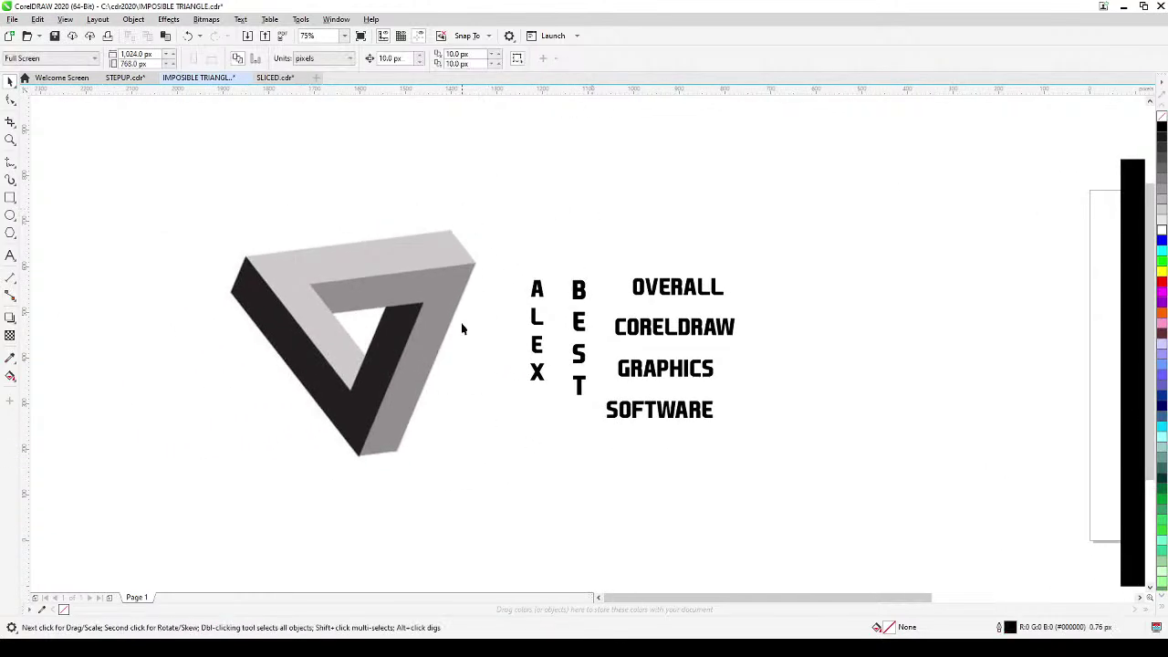
pyautogui.moveTo(509, 368)
pyautogui.mouseDown()
pyautogui.moveTo(520, 385)
pyautogui.moveTo(511, 393)
pyautogui.moveTo(484, 384)
pyautogui.moveTo(476, 395)
pyautogui.mouseUp()
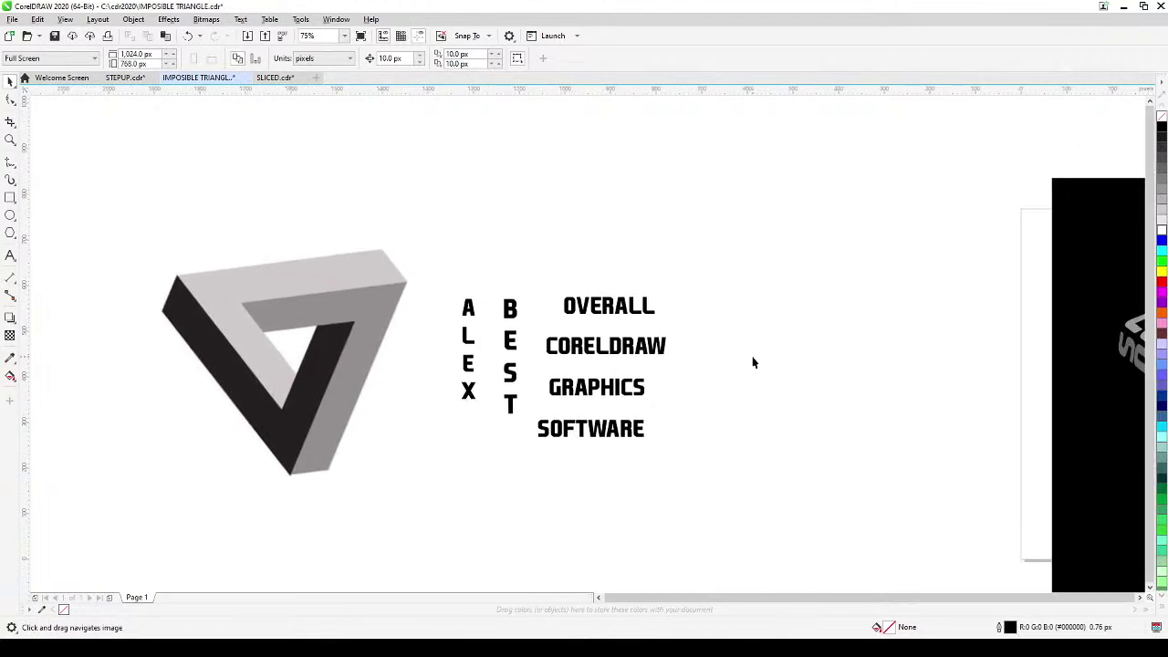
# - Move the triangle image and all six source words together so they sit beside the finished black artwork
pyautogui.scroll(-2, 752, 356)
pyautogui.moveTo(404, 264); pyautogui.dragTo(792, 465)
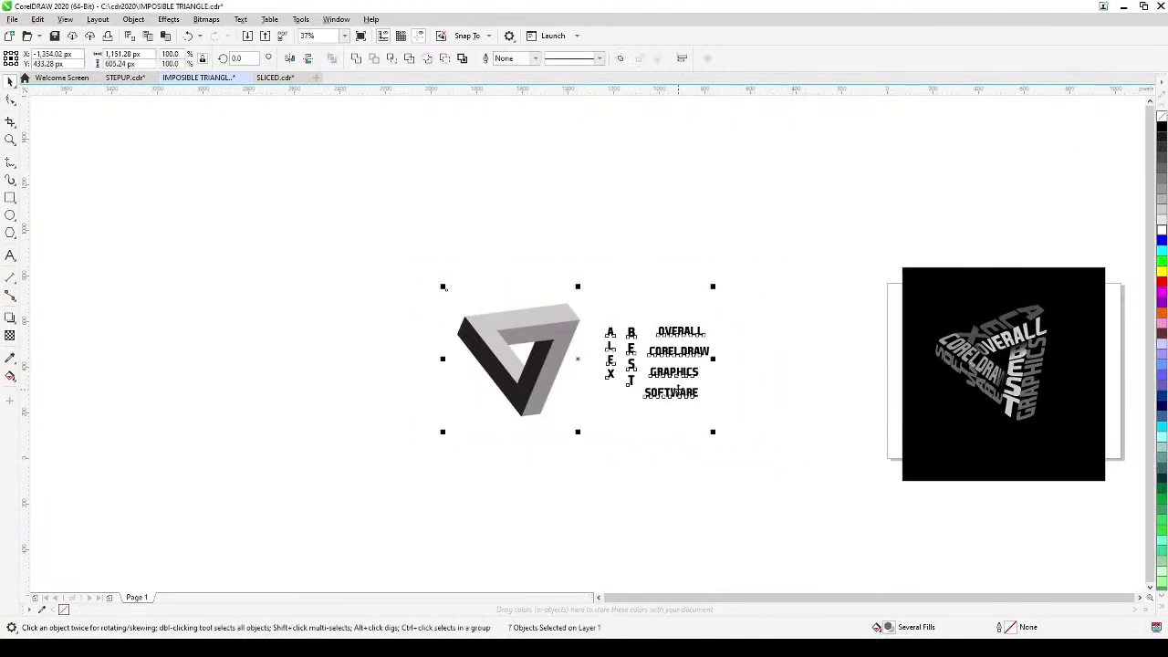
pyautogui.moveTo(680, 404); pyautogui.dragTo(860, 410)
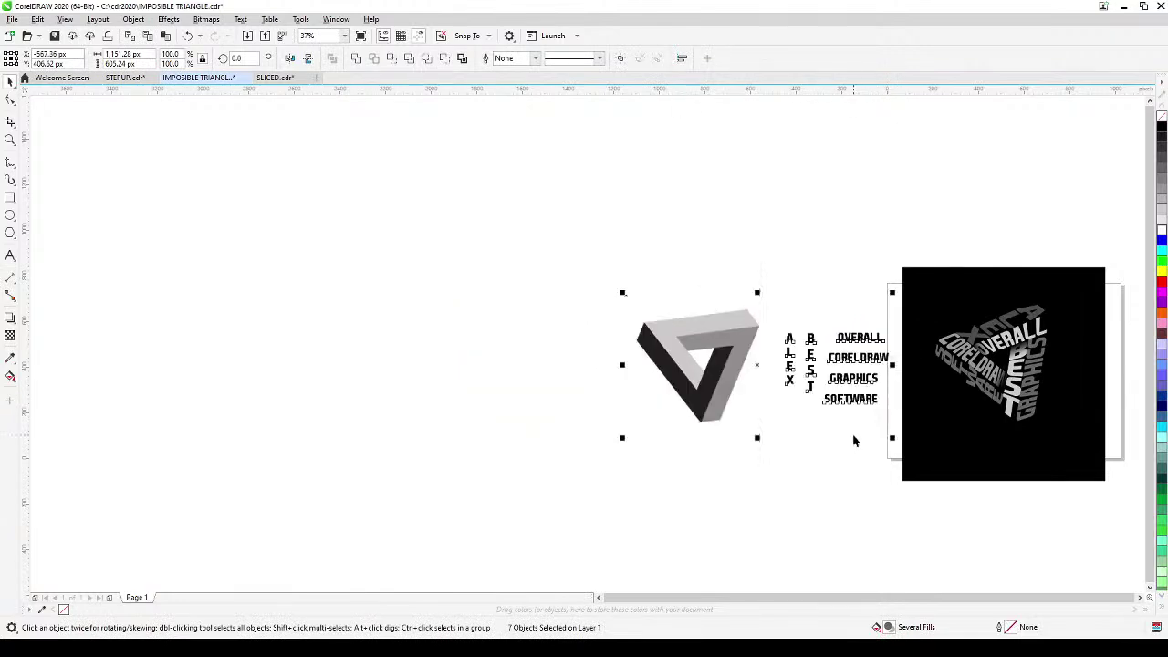
pyautogui.scroll(2, 784, 428)
pyautogui.scroll(-2, 723, 487)
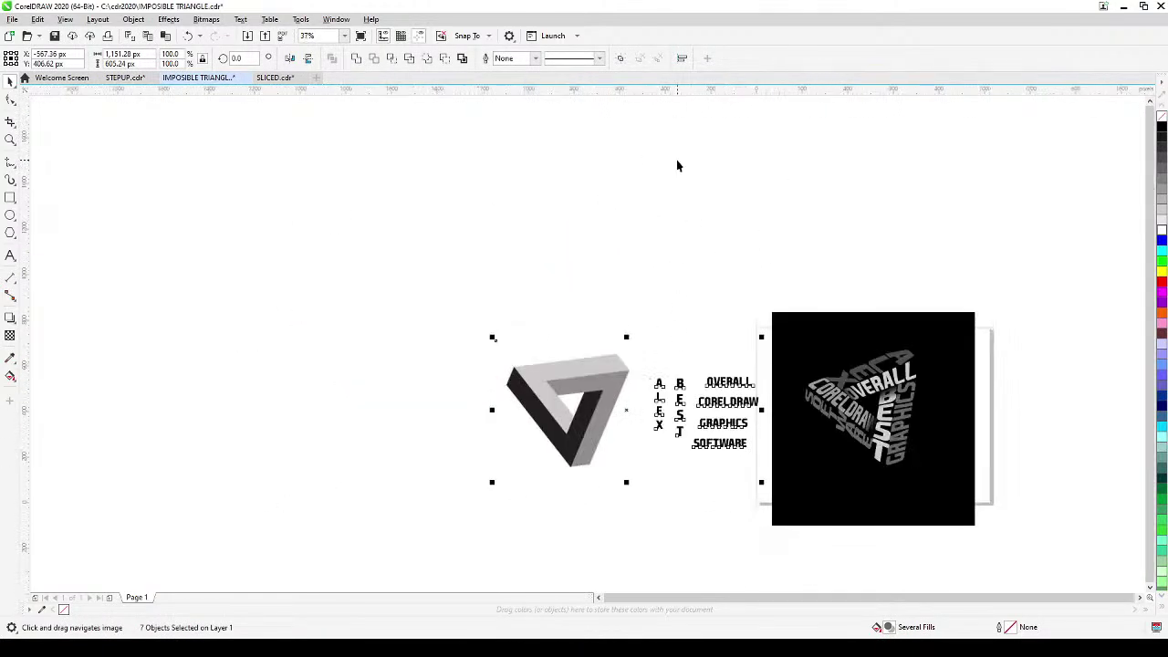
pyautogui.scroll(2, 674, 350)
pyautogui.moveTo(673, 350); pyautogui.dragTo(636, 227)
pyautogui.click(651, 195)
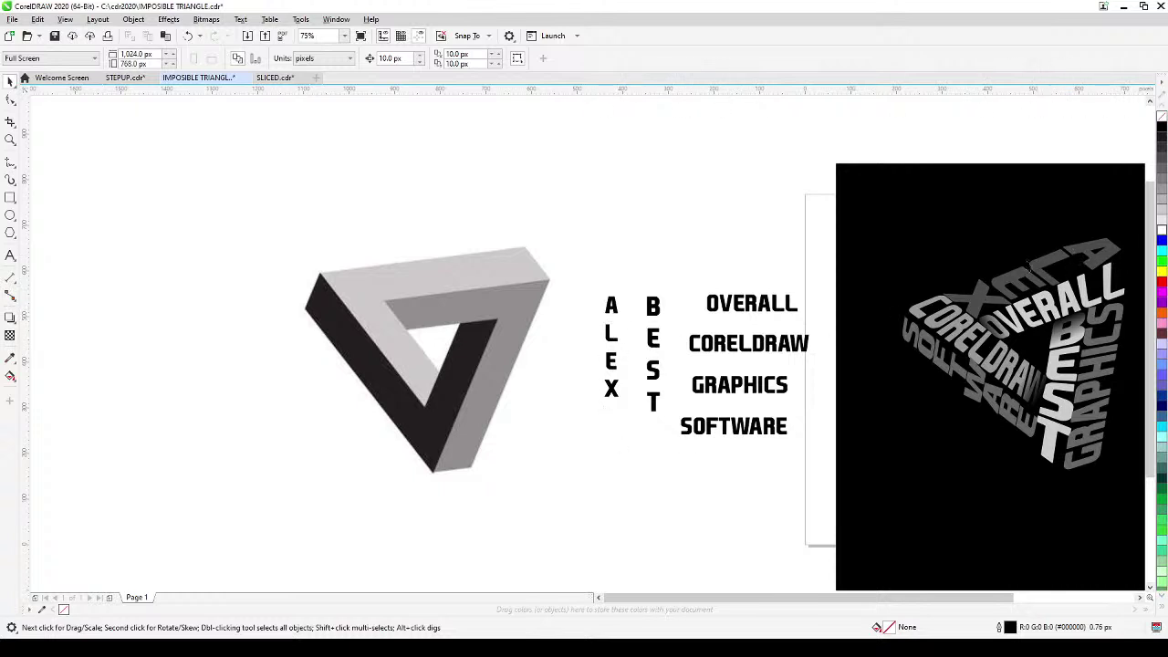
# - Tighten the vertical spacing between the letters of the stacked name text with the Shape tool
pyautogui.scroll(3, 604, 343)
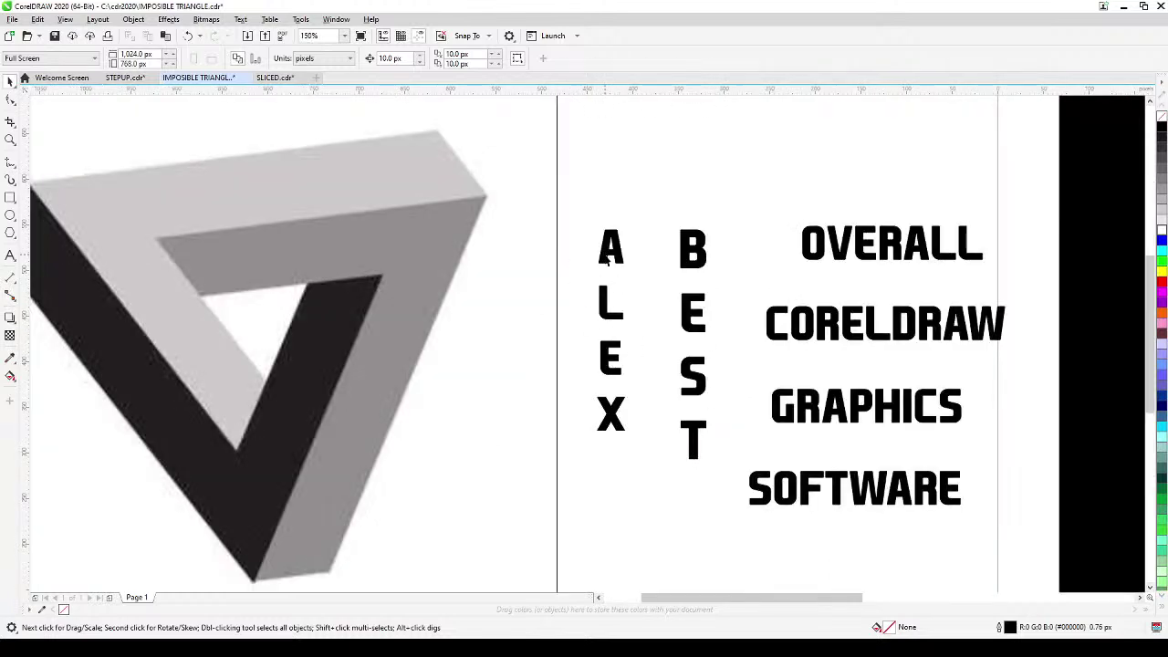
pyautogui.click(608, 260)
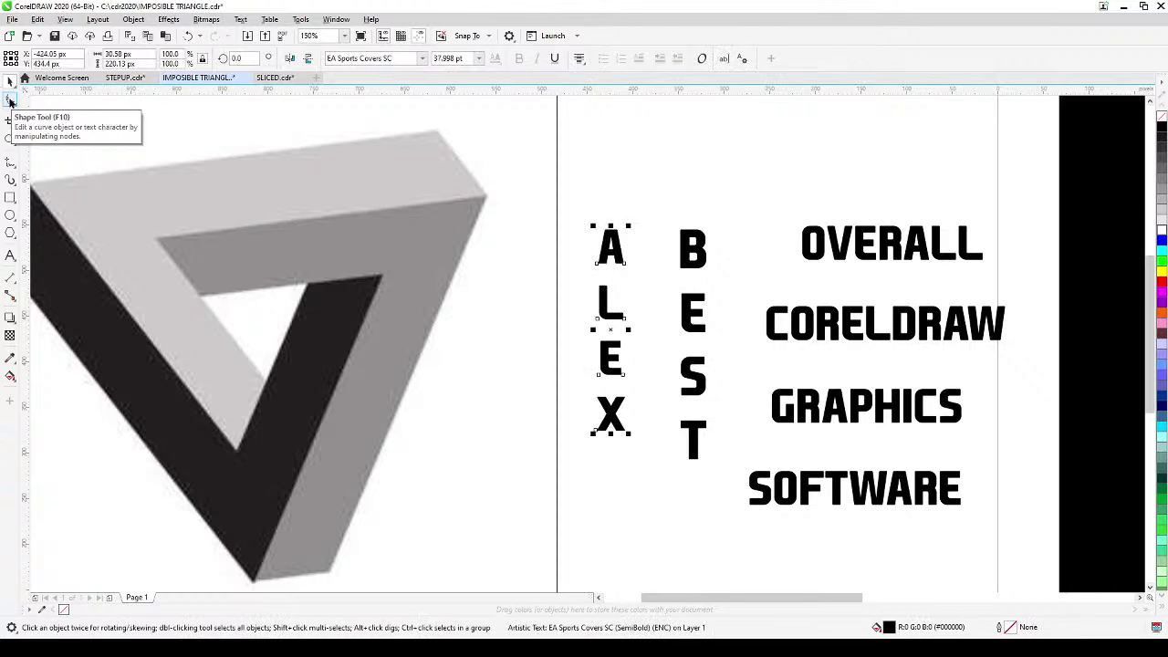
pyautogui.click(10, 101)
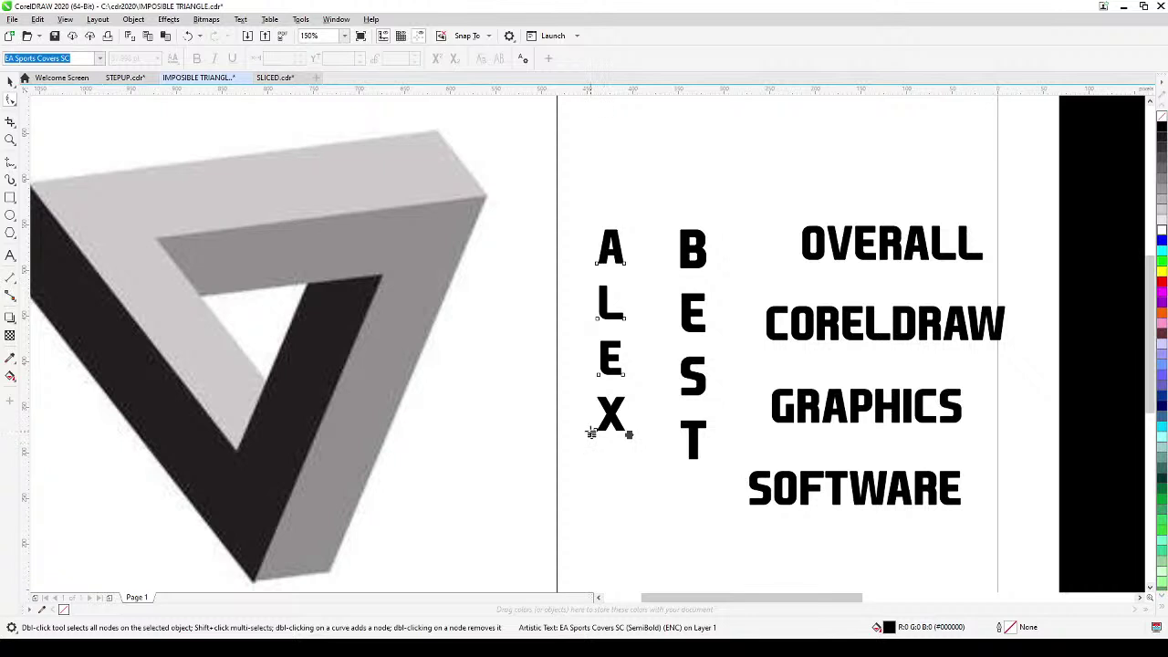
pyautogui.moveTo(591, 433); pyautogui.dragTo(584, 368)
pyautogui.moveTo(865, 442); pyautogui.dragTo(428, 417)
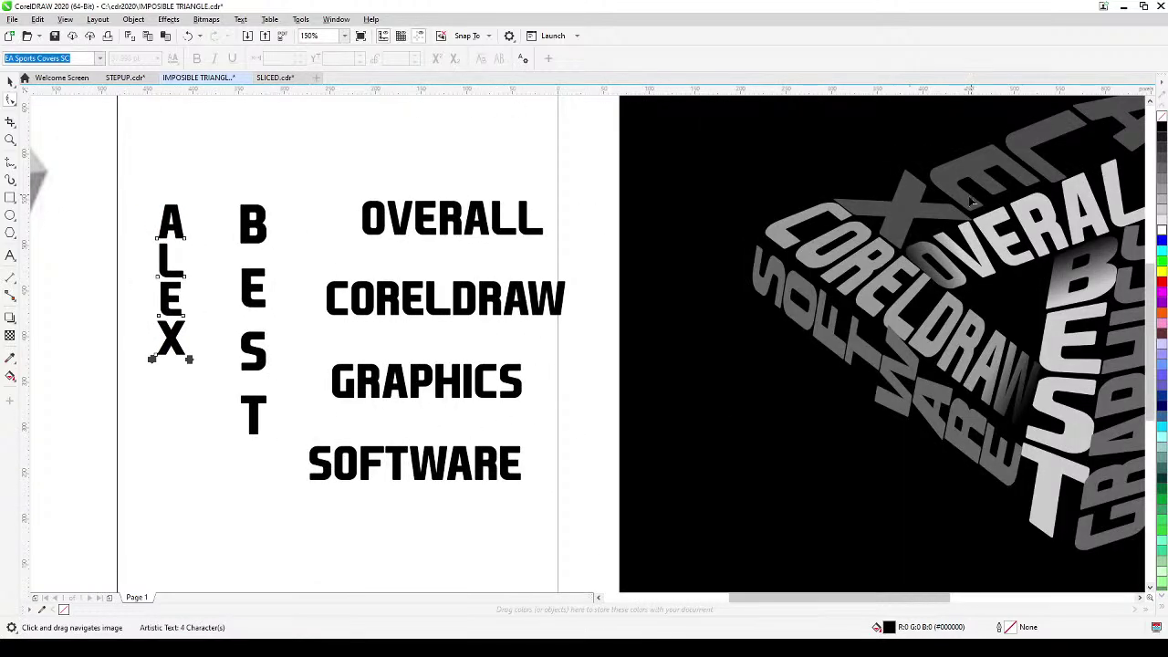
# - Tighten the vertical spacing between the letters of the stacked word BEST
pyautogui.moveTo(343, 342); pyautogui.dragTo(613, 365)
pyautogui.click(511, 241)
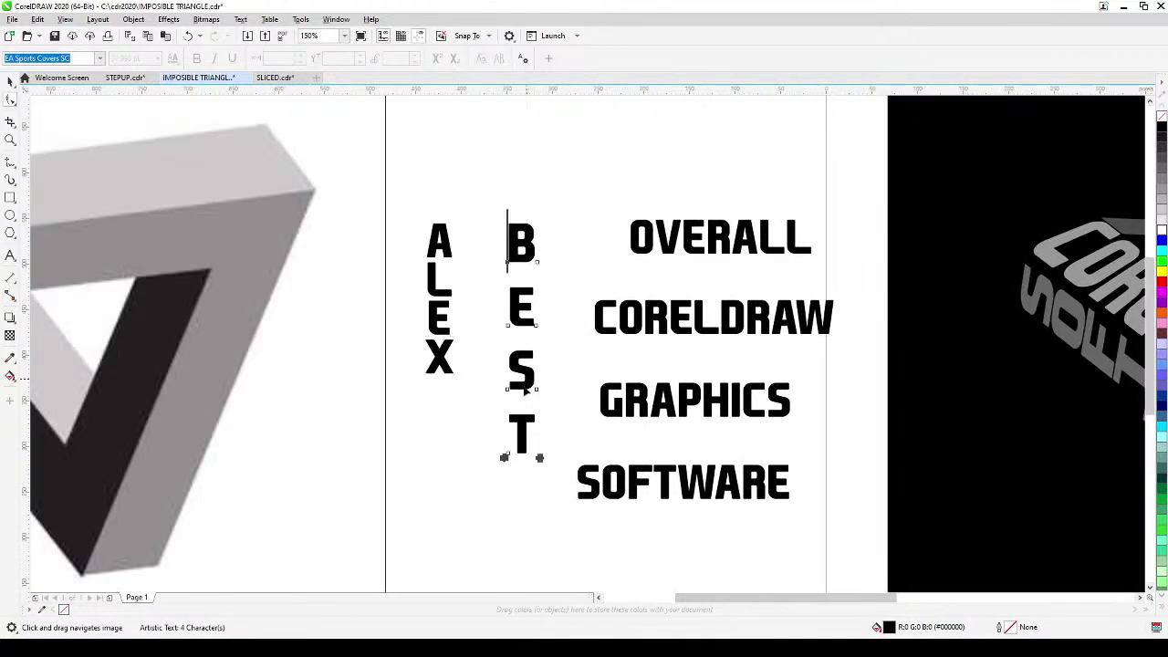
pyautogui.moveTo(503, 457); pyautogui.dragTo(496, 374)
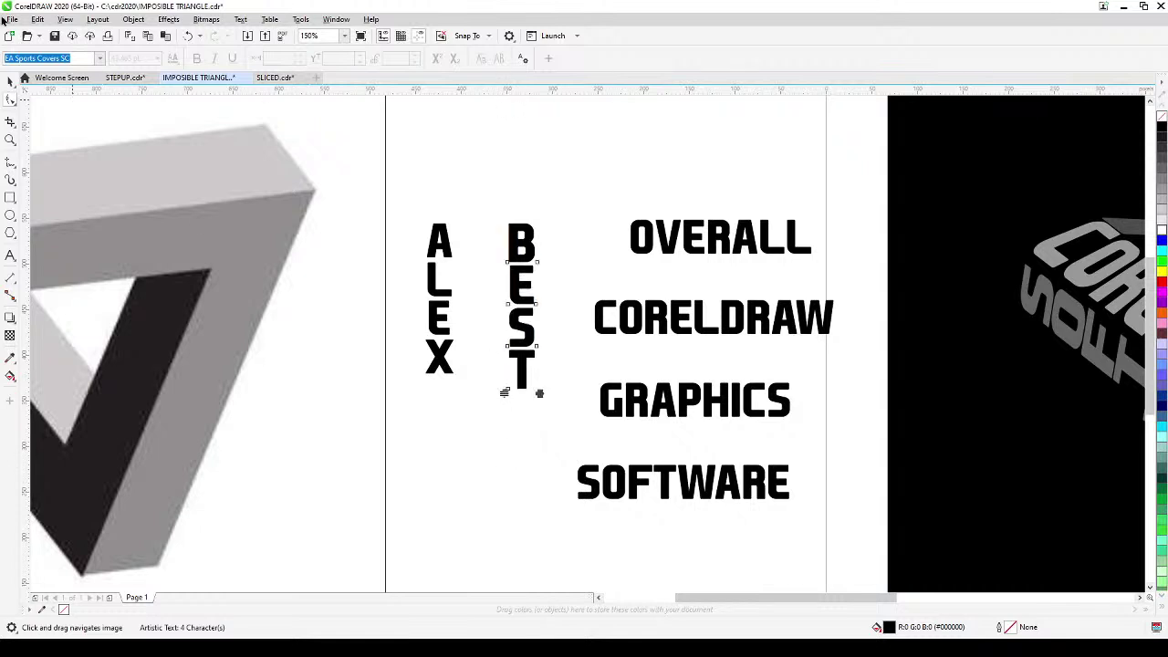
pyautogui.click(11, 81)
# - Place the stacked name text over the upper bar of the gray triangle image
pyautogui.click(335, 359)
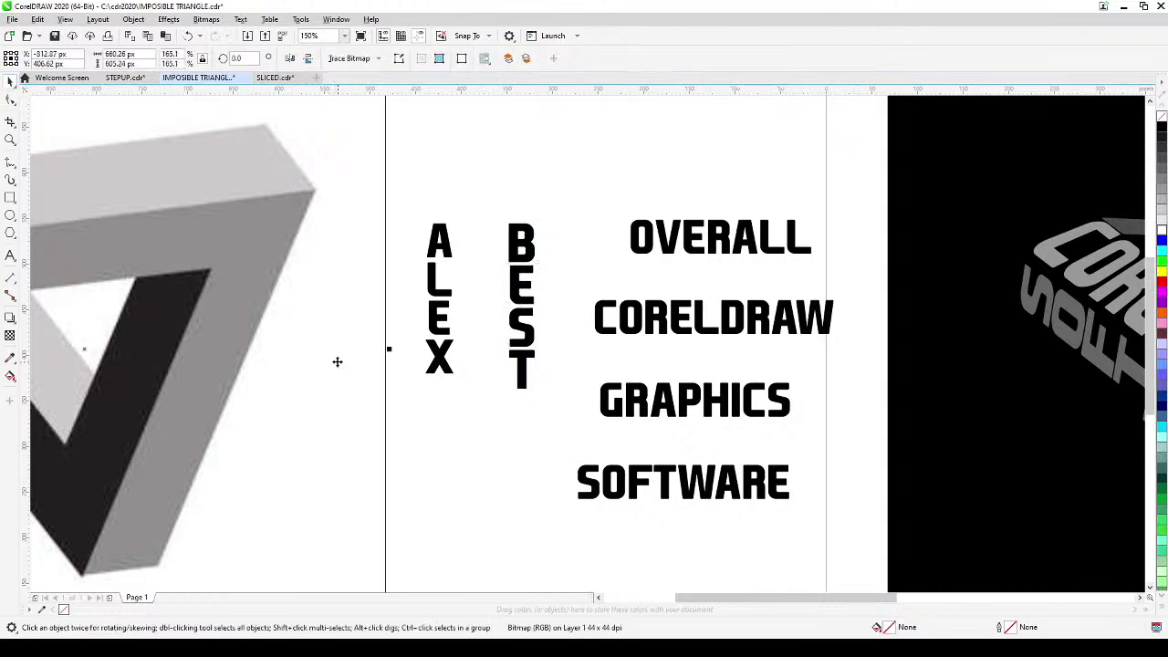
pyautogui.scroll(-3, 337, 359)
pyautogui.moveTo(355, 396); pyautogui.dragTo(489, 390)
pyautogui.moveTo(550, 487)
pyautogui.mouseDown()
pyautogui.moveTo(570, 490)
pyautogui.moveTo(539, 477)
pyautogui.mouseUp()
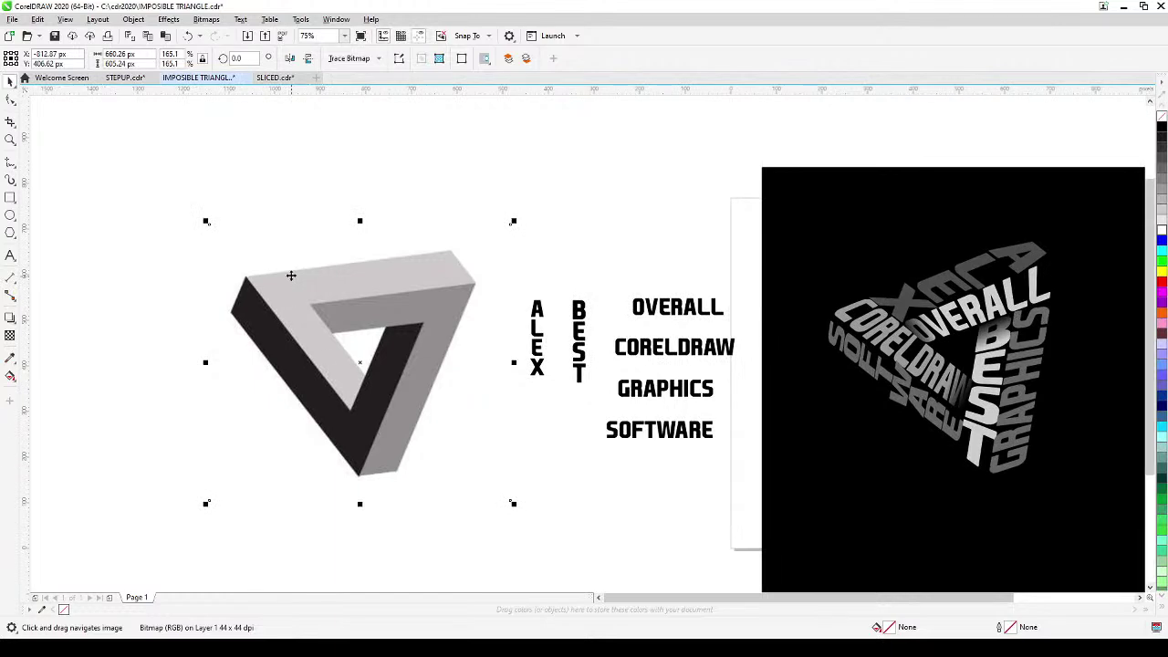
pyautogui.click(146, 230)
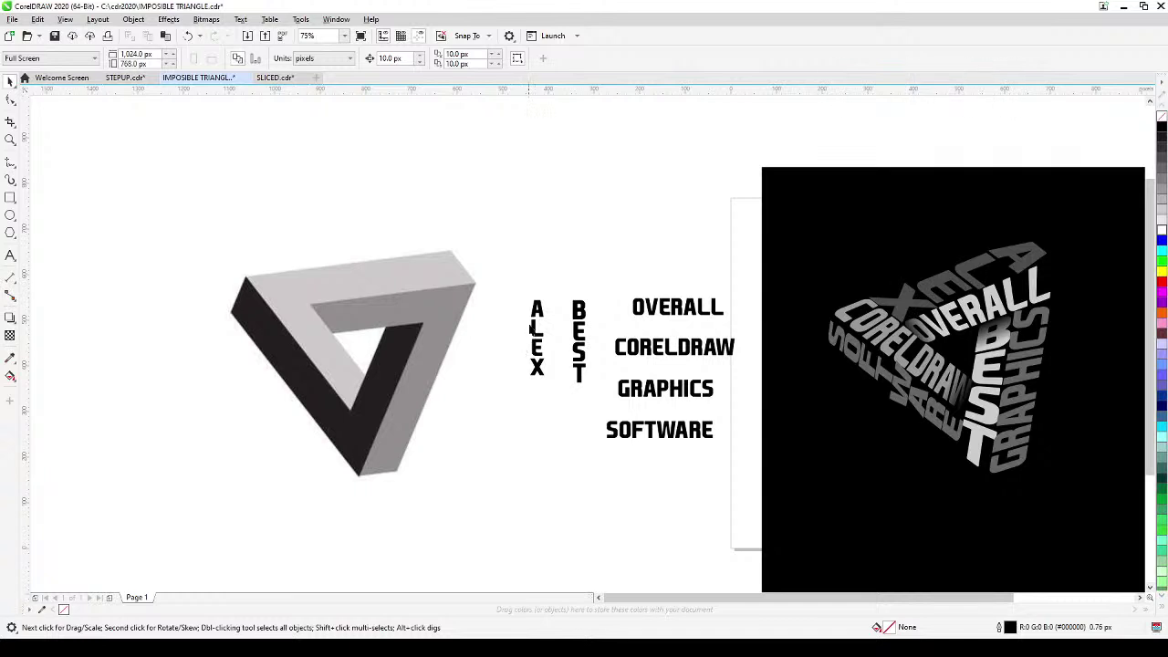
pyautogui.moveTo(537, 313); pyautogui.dragTo(530, 219)
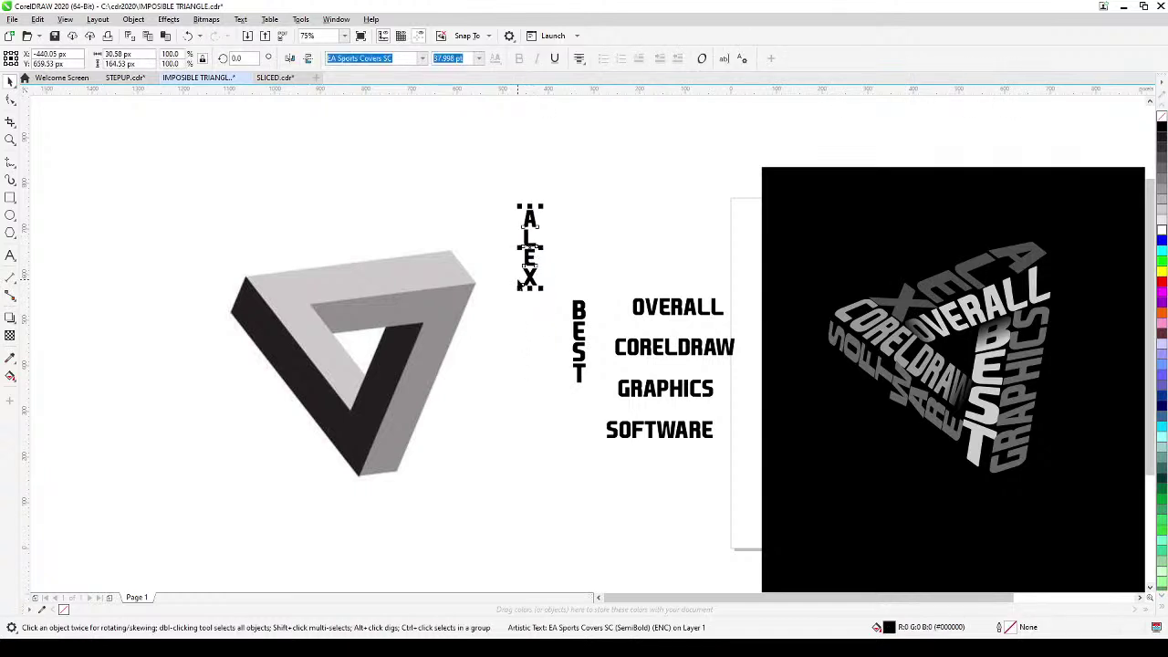
pyautogui.moveTo(529, 267); pyautogui.dragTo(345, 265)
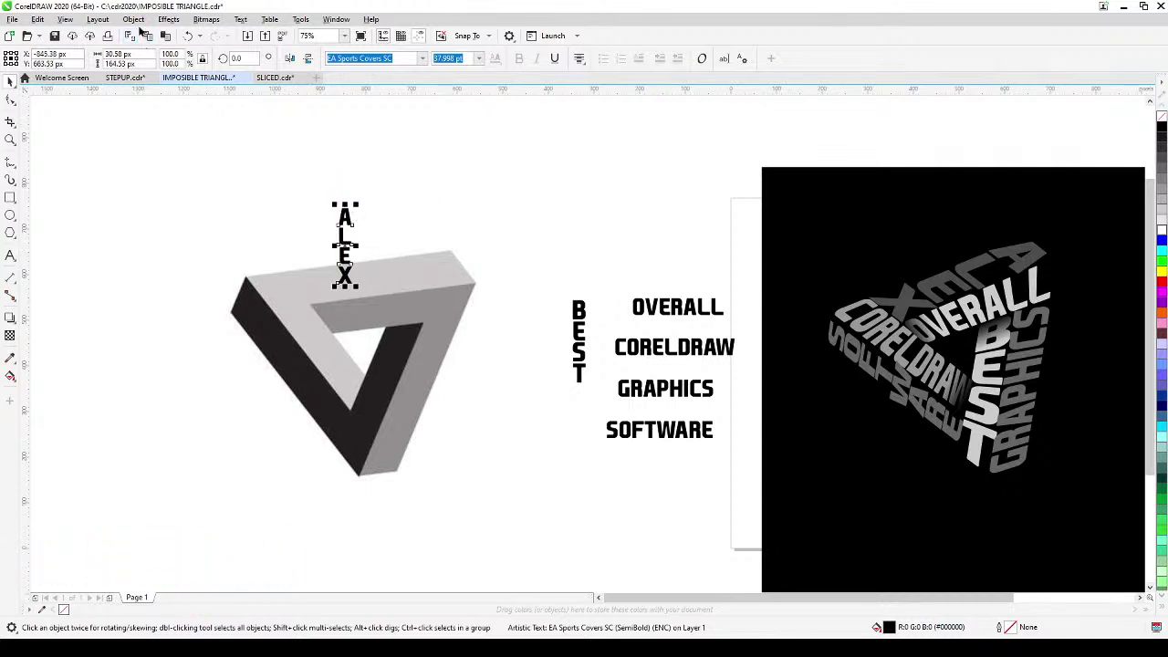
# - Add an editable perspective to the stacked name text
pyautogui.click(169, 20)
pyautogui.moveTo(141, 22)
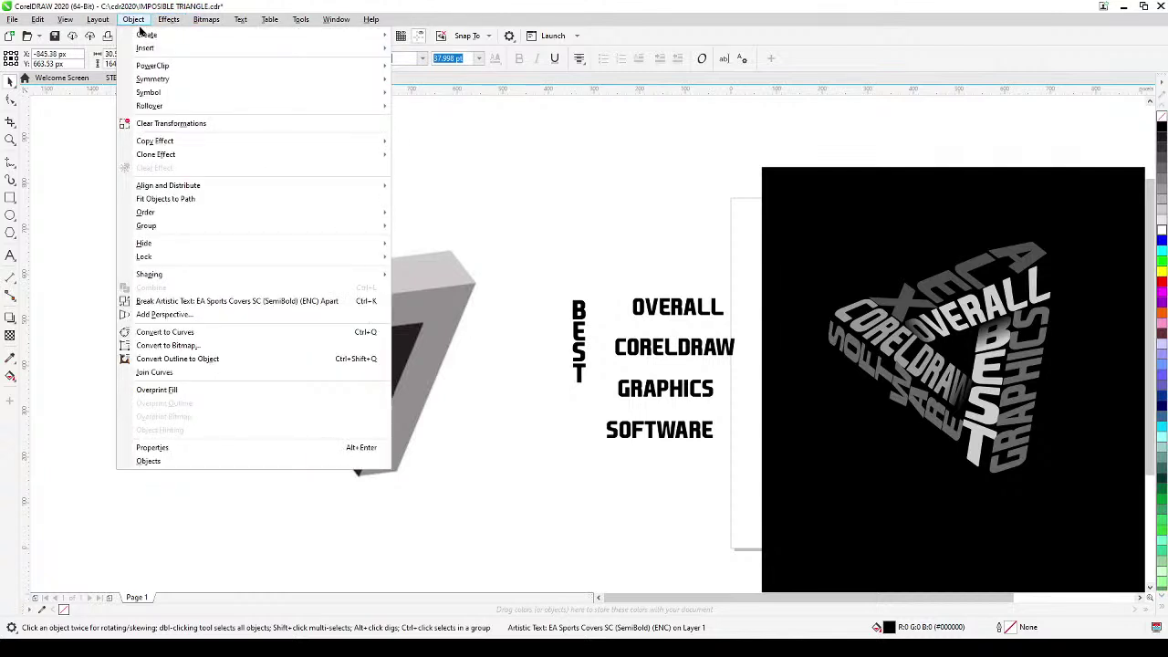
pyautogui.click(186, 316)
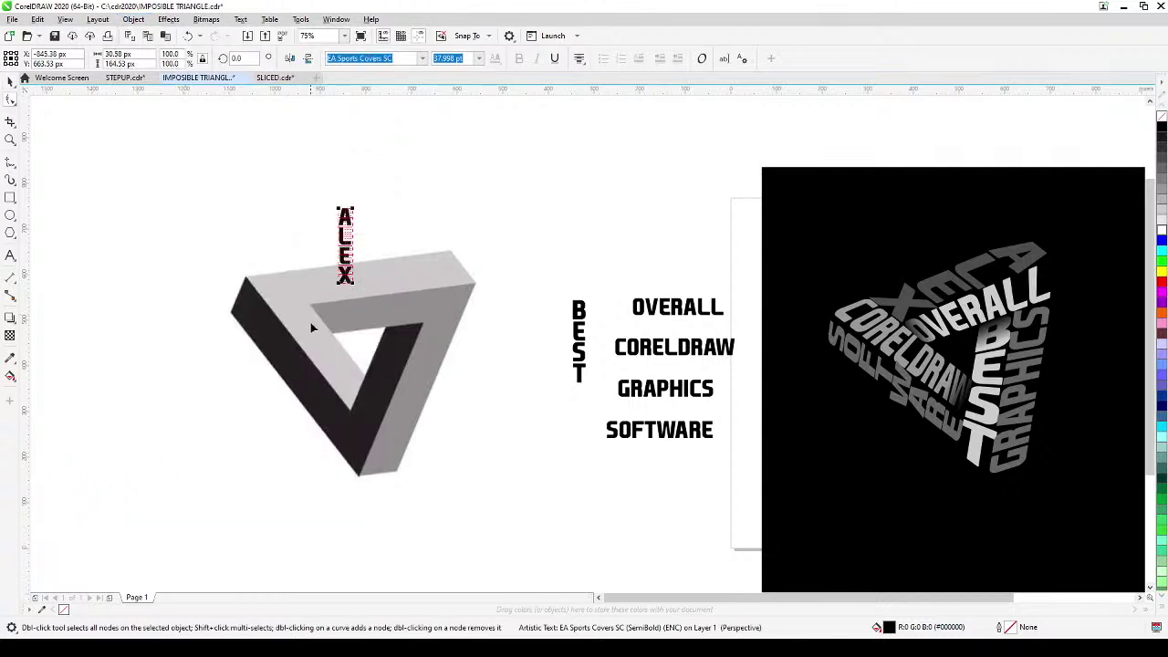
pyautogui.scroll(3, 347, 268)
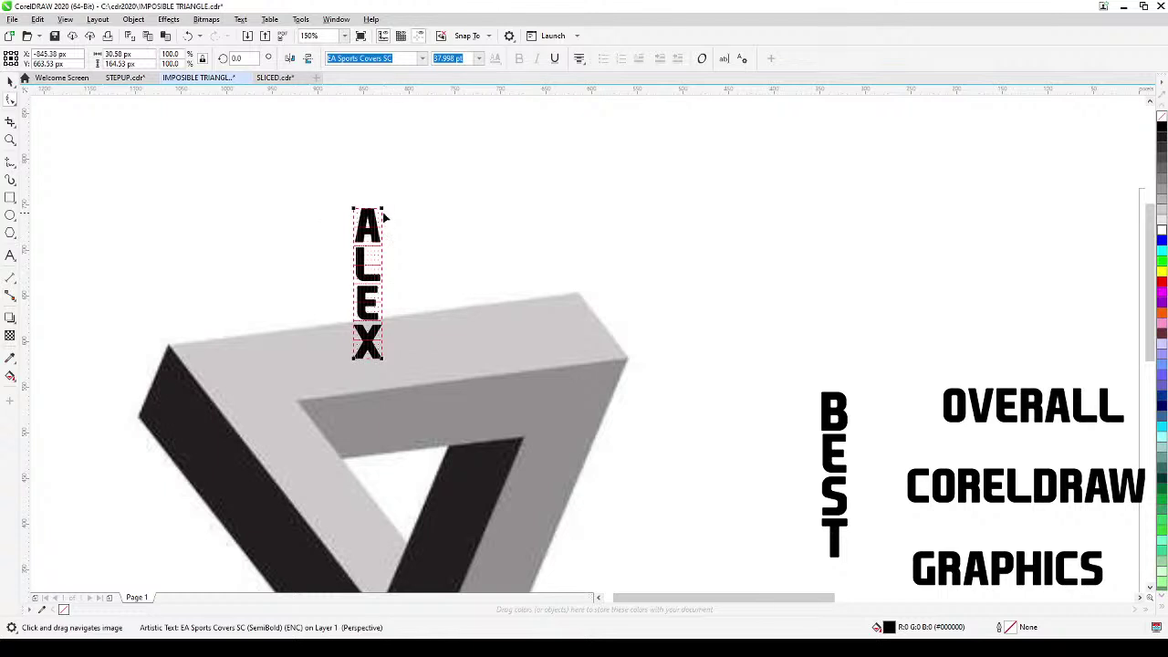
# - Fit the name text's perspective corners to the triangle's light upper bar, with its first letter at the bar's right end
pyautogui.moveTo(383, 211); pyautogui.dragTo(548, 332)
pyautogui.moveTo(627, 358)
pyautogui.mouseDown()
pyautogui.moveTo(697, 359)
pyautogui.moveTo(624, 360)
pyautogui.mouseUp()
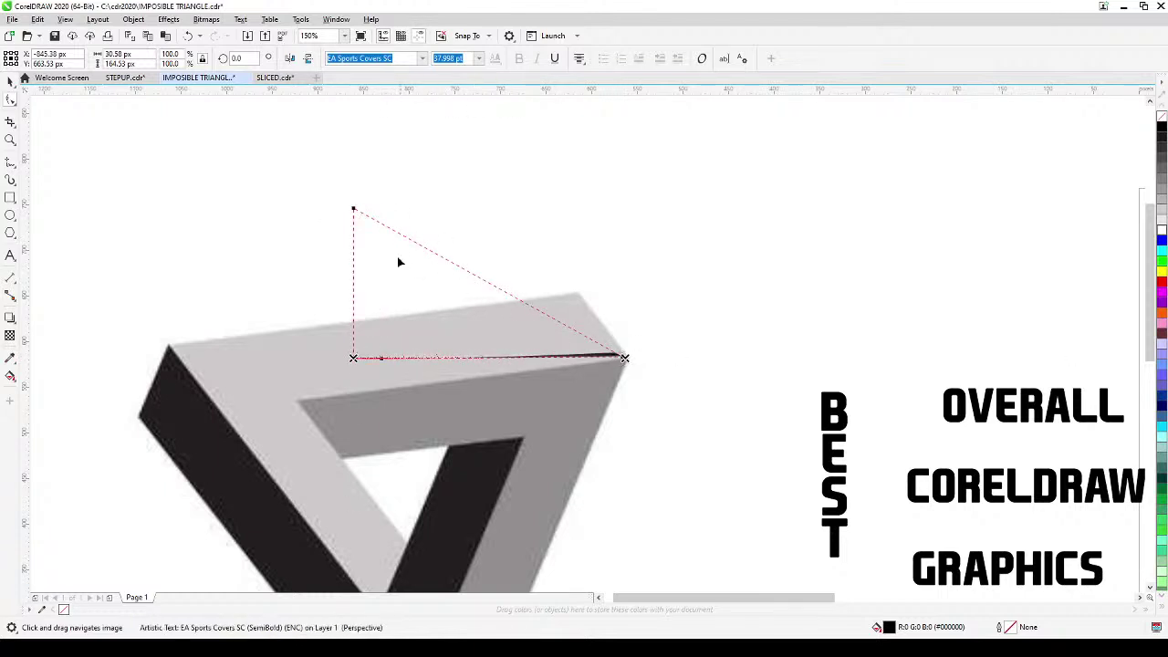
pyautogui.moveTo(356, 212); pyautogui.dragTo(577, 296)
pyautogui.moveTo(354, 359); pyautogui.dragTo(297, 345)
pyautogui.moveTo(378, 358); pyautogui.dragTo(296, 402)
pyautogui.moveTo(296, 345); pyautogui.dragTo(253, 336)
pyautogui.scroll(-4, 267, 366)
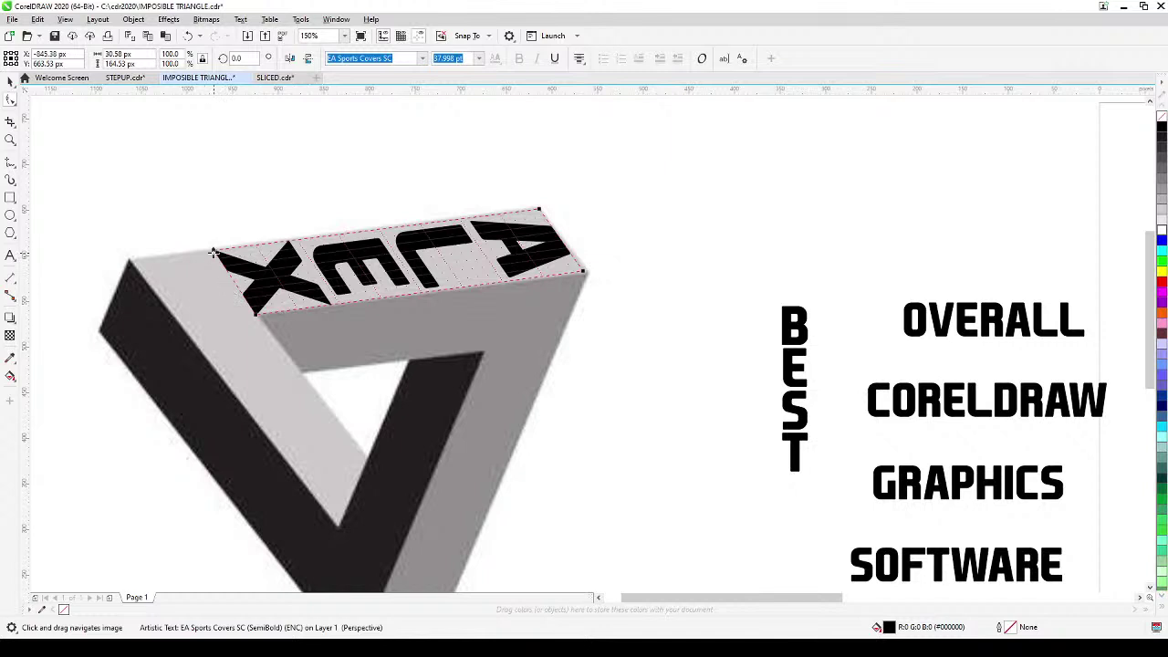
pyautogui.moveTo(215, 254); pyautogui.dragTo(208, 251)
pyautogui.scroll(-2, 294, 341)
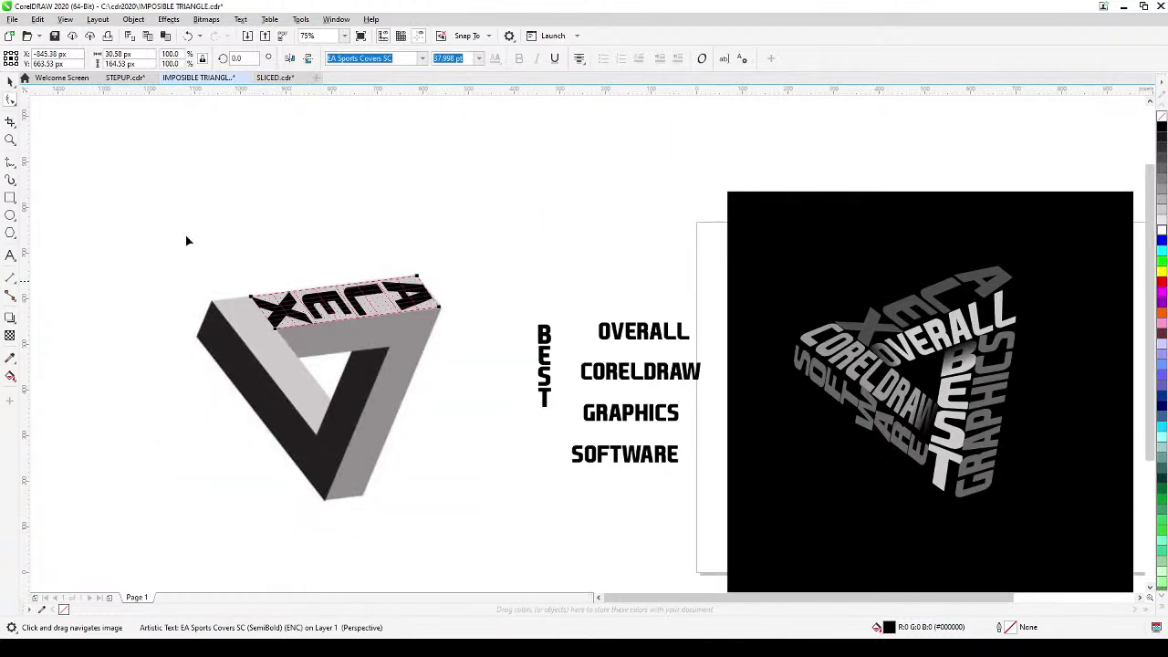
pyautogui.click(8, 82)
pyautogui.click(517, 380)
# - Place the stacked word BEST over the dark inner bar of the triangle image
pyautogui.moveTo(518, 407); pyautogui.dragTo(559, 385)
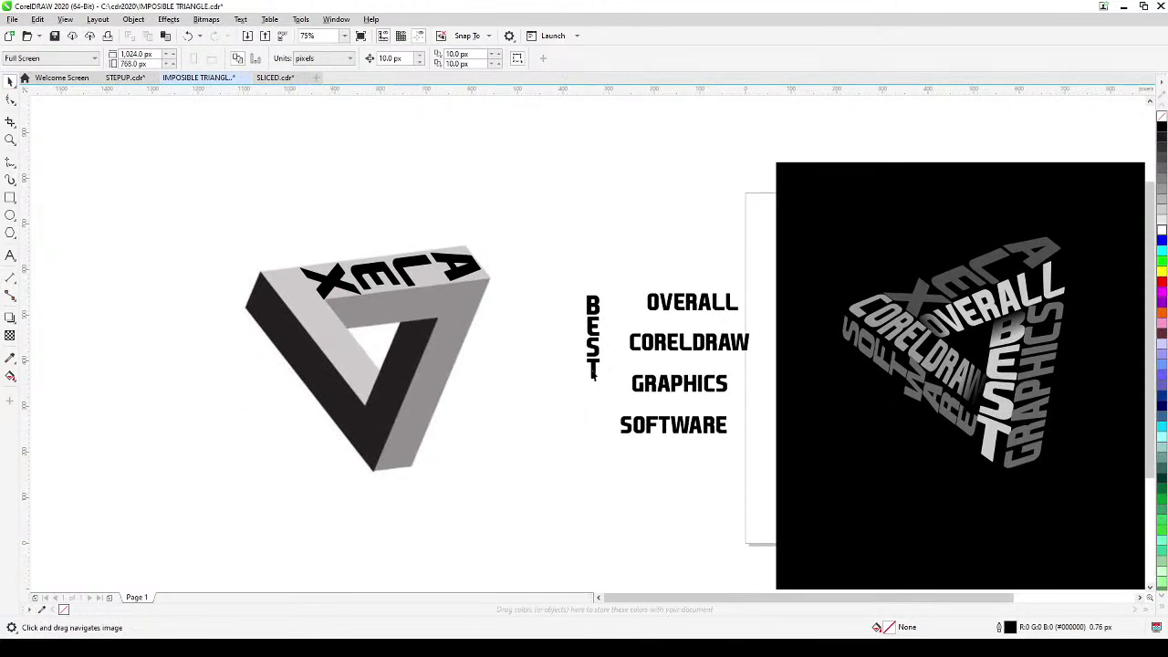
pyautogui.click(584, 359)
pyautogui.moveTo(592, 339); pyautogui.dragTo(401, 387)
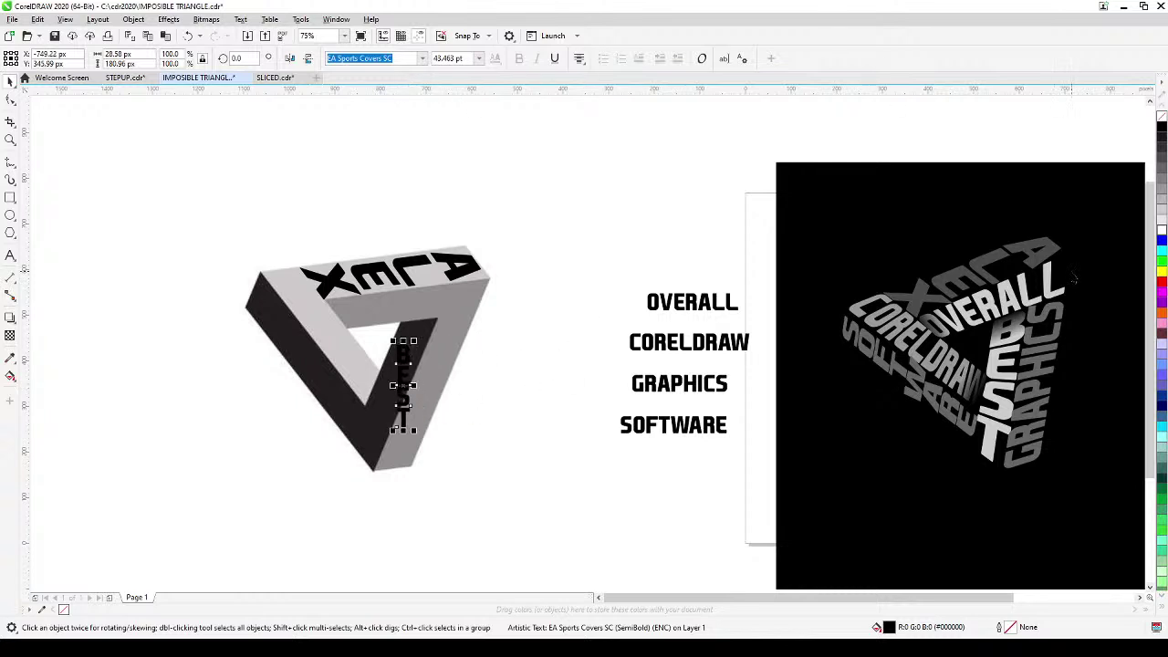
# - Fill the word BEST with light gray (#E6E6E6) and add an editable perspective to it
pyautogui.click(1161, 228)
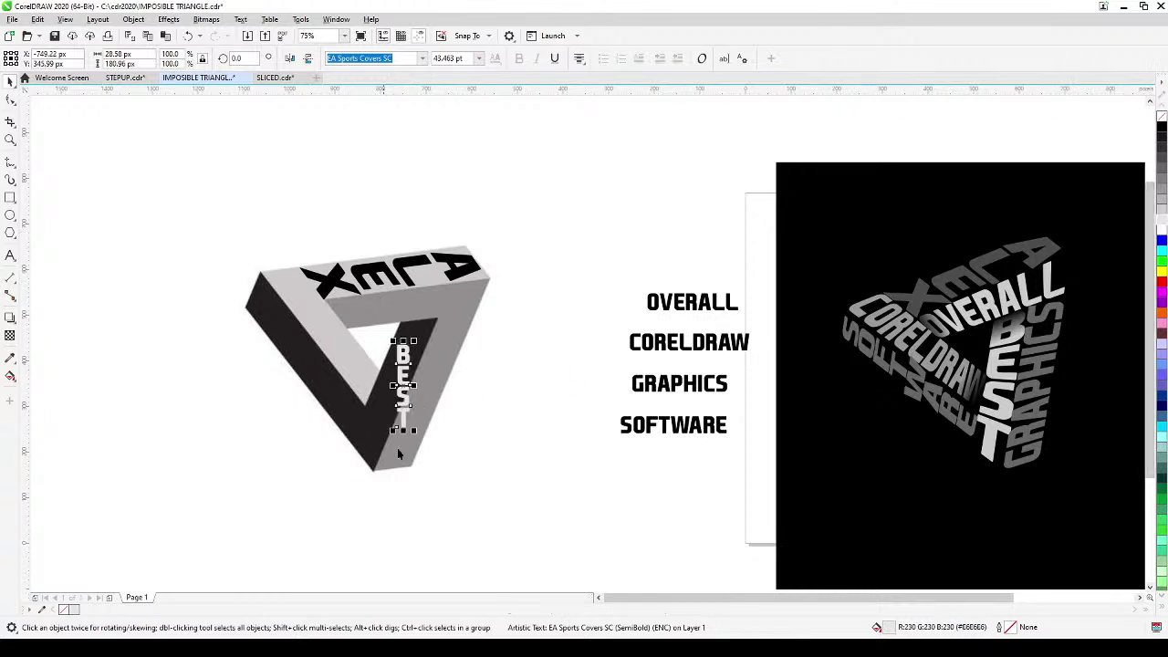
pyautogui.scroll(2, 425, 446)
pyautogui.moveTo(426, 447); pyautogui.dragTo(513, 472)
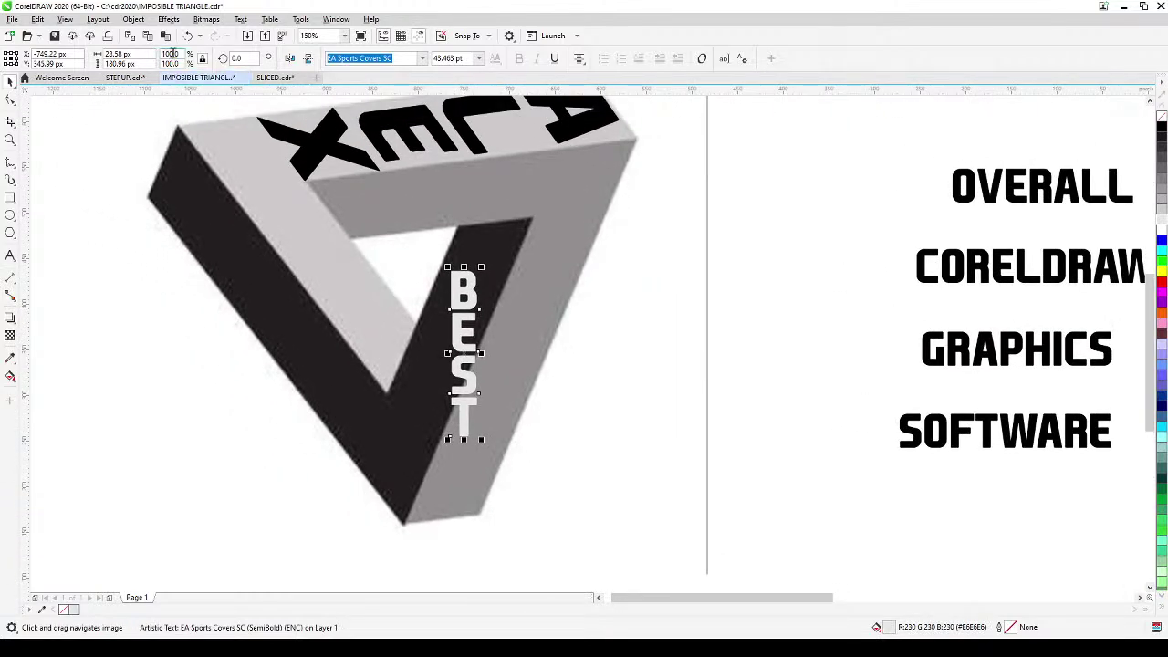
pyautogui.click(134, 19)
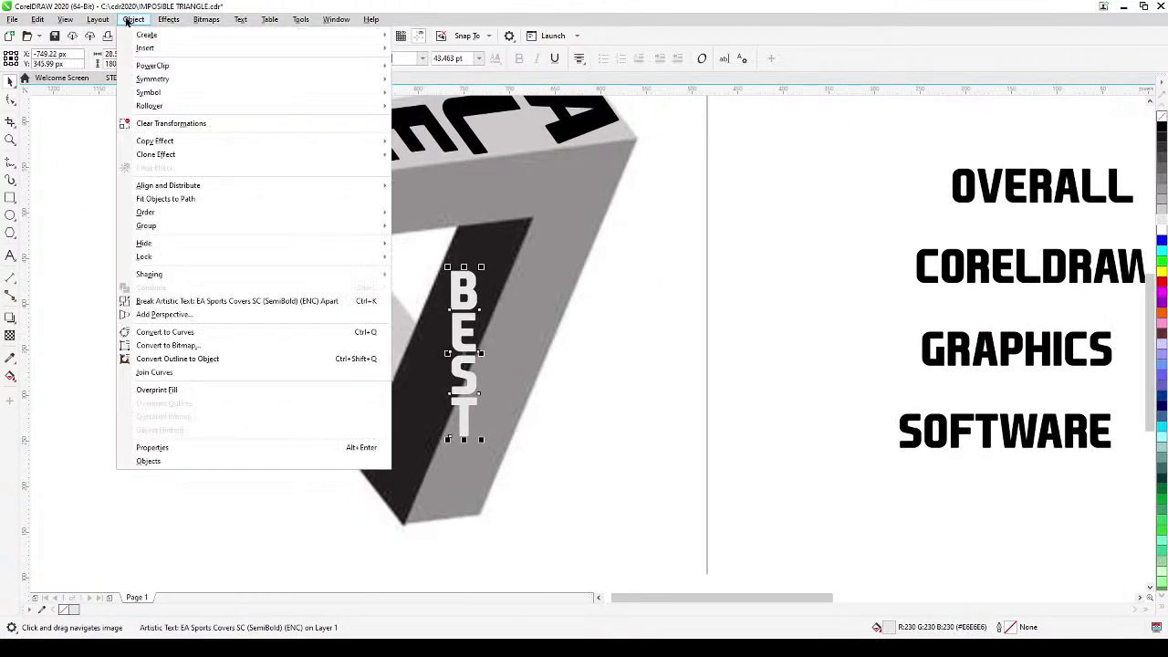
pyautogui.click(181, 315)
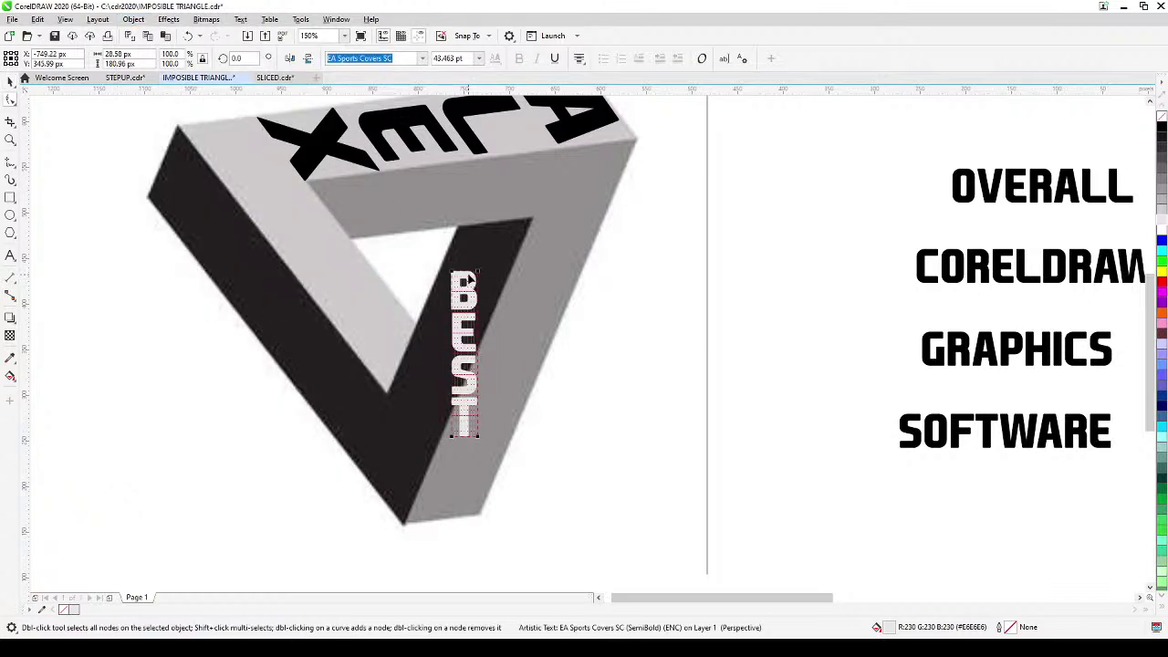
# - Fit the perspective corners of BEST to the triangle's dark inner bar, with the B at the bar's upper end
pyautogui.moveTo(476, 272); pyautogui.dragTo(532, 219)
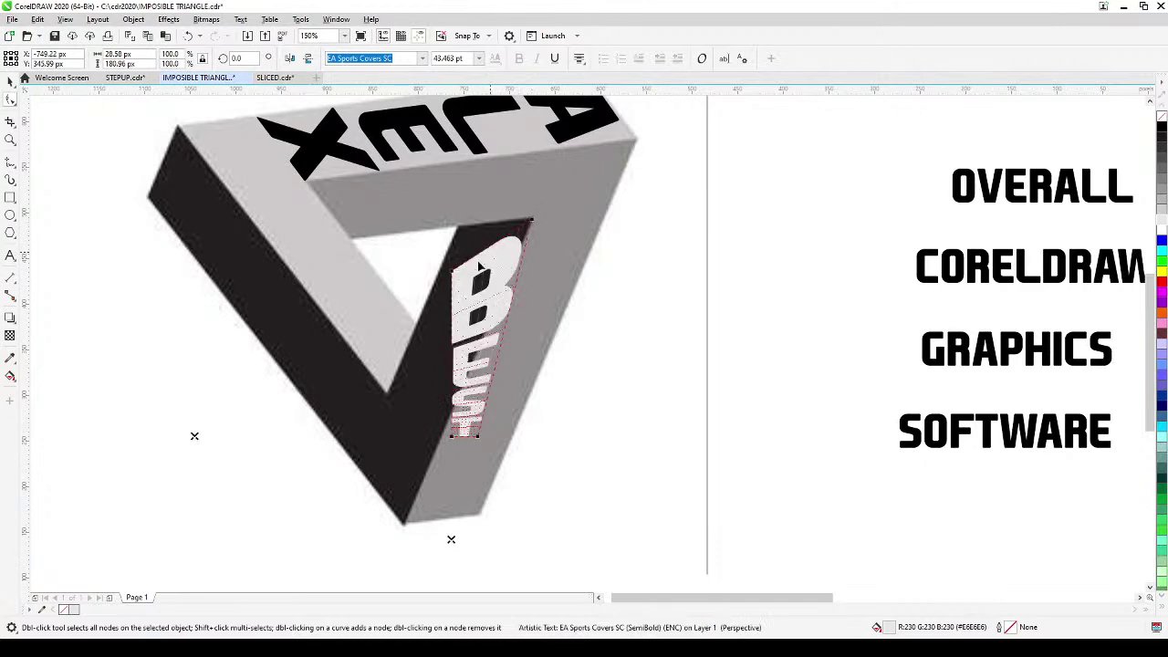
pyautogui.moveTo(451, 271); pyautogui.dragTo(457, 224)
pyautogui.press('h')
pyautogui.moveTo(615, 446); pyautogui.dragTo(342, 451)
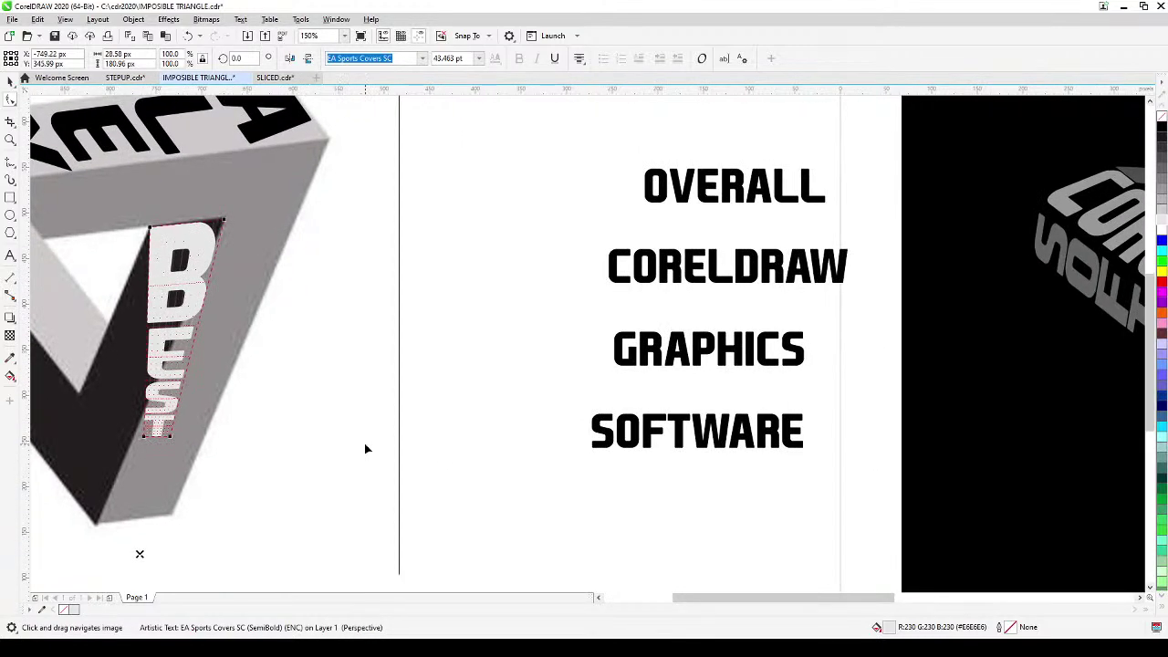
pyautogui.scroll(-3, 365, 448)
pyautogui.scroll(2, 553, 405)
pyautogui.scroll(4, 460, 427)
pyautogui.moveTo(460, 428); pyautogui.dragTo(636, 421)
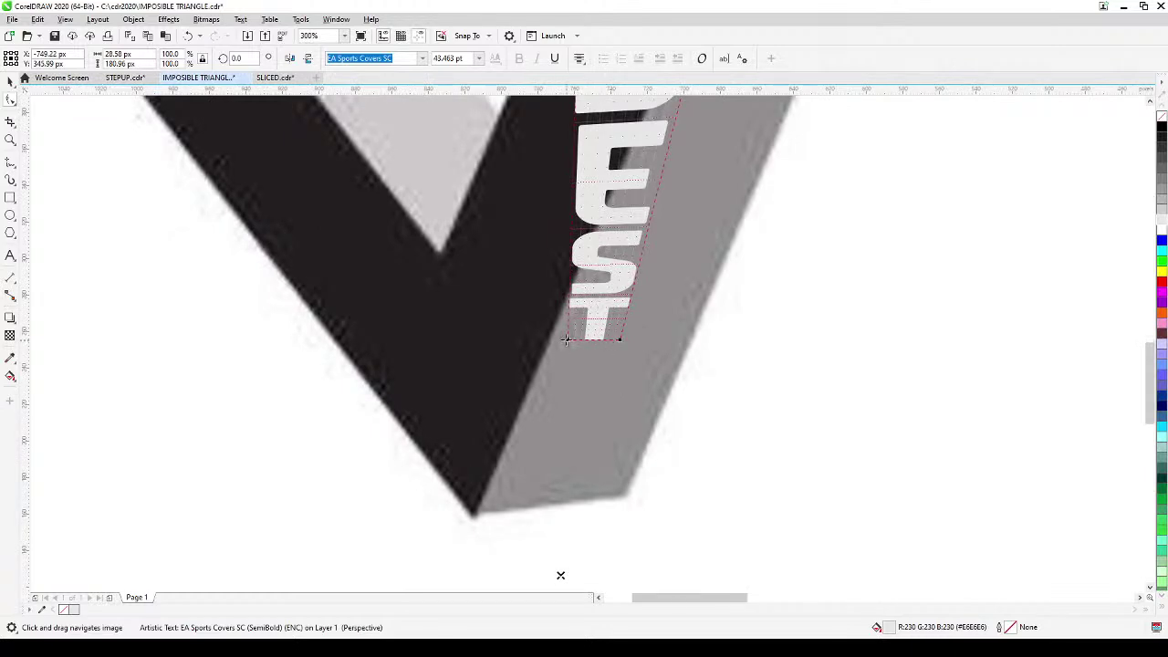
pyautogui.moveTo(568, 341); pyautogui.dragTo(368, 388)
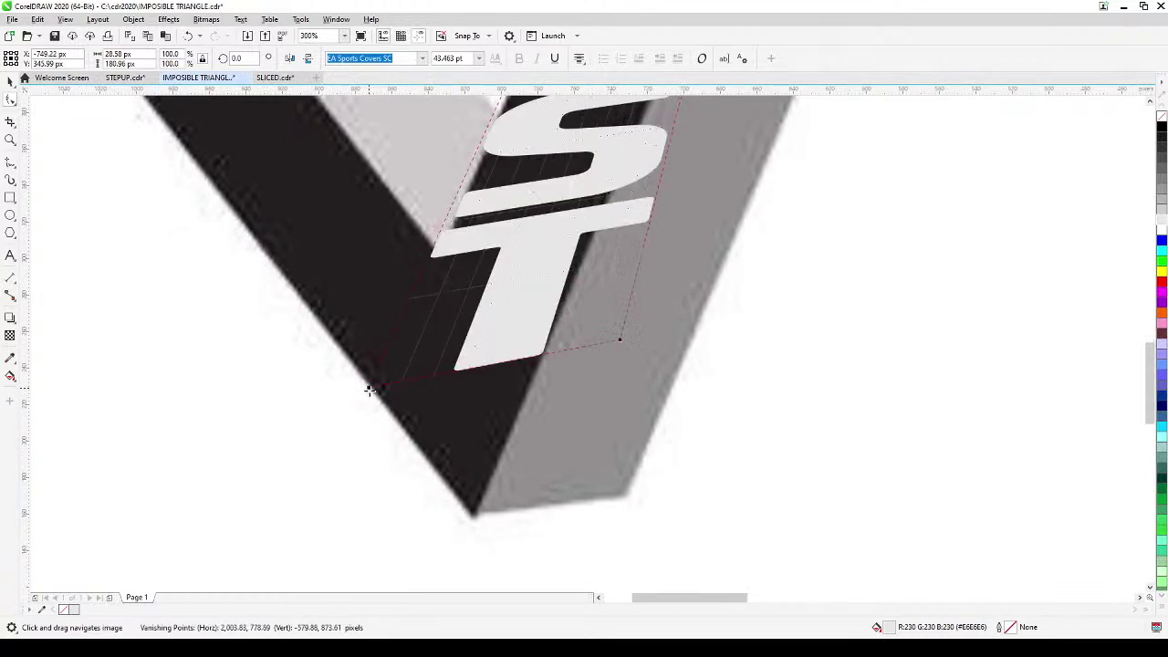
pyautogui.scroll(-2, 371, 390)
pyautogui.scroll(-1, 445, 388)
pyautogui.moveTo(438, 387); pyautogui.dragTo(369, 408)
pyautogui.scroll(2, 387, 396)
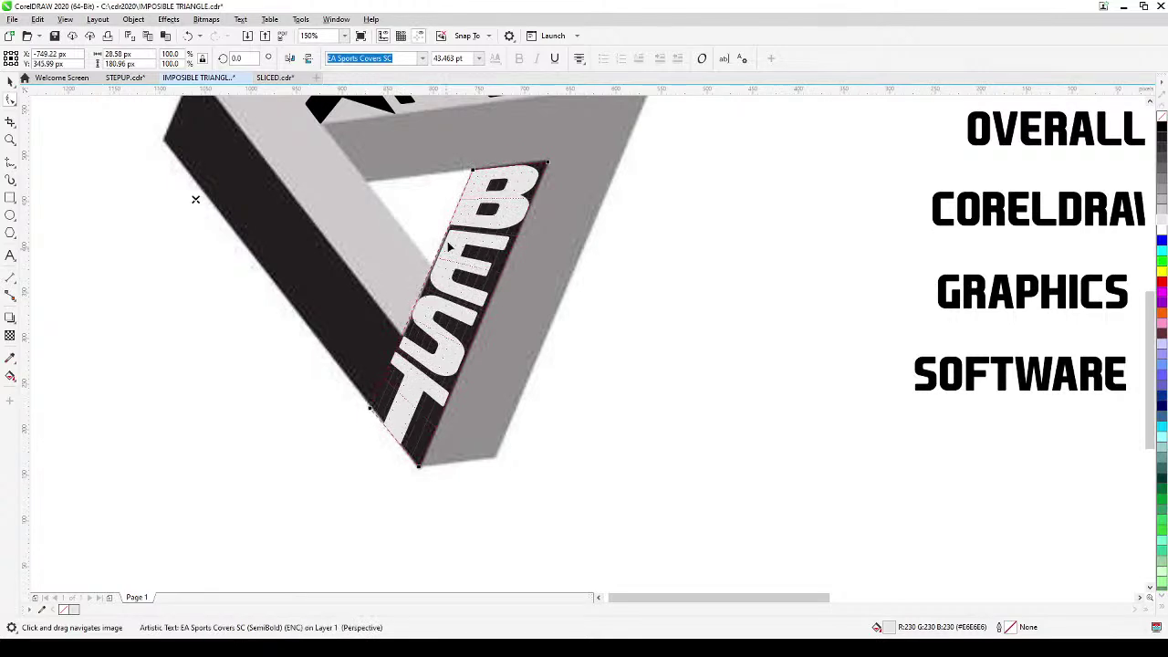
pyautogui.click(552, 167)
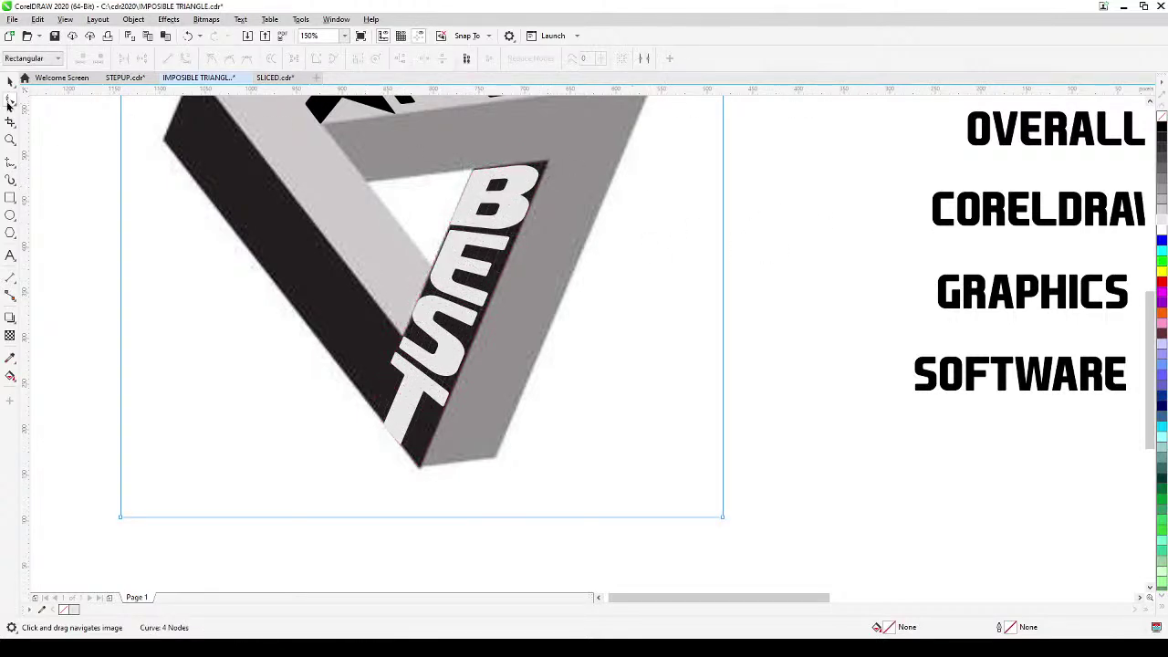
pyautogui.press('space')
pyautogui.click(770, 203)
# - Place the word CORELDRAW over the upper part of the triangle image and add an editable perspective to it
pyautogui.scroll(-2, 769, 204)
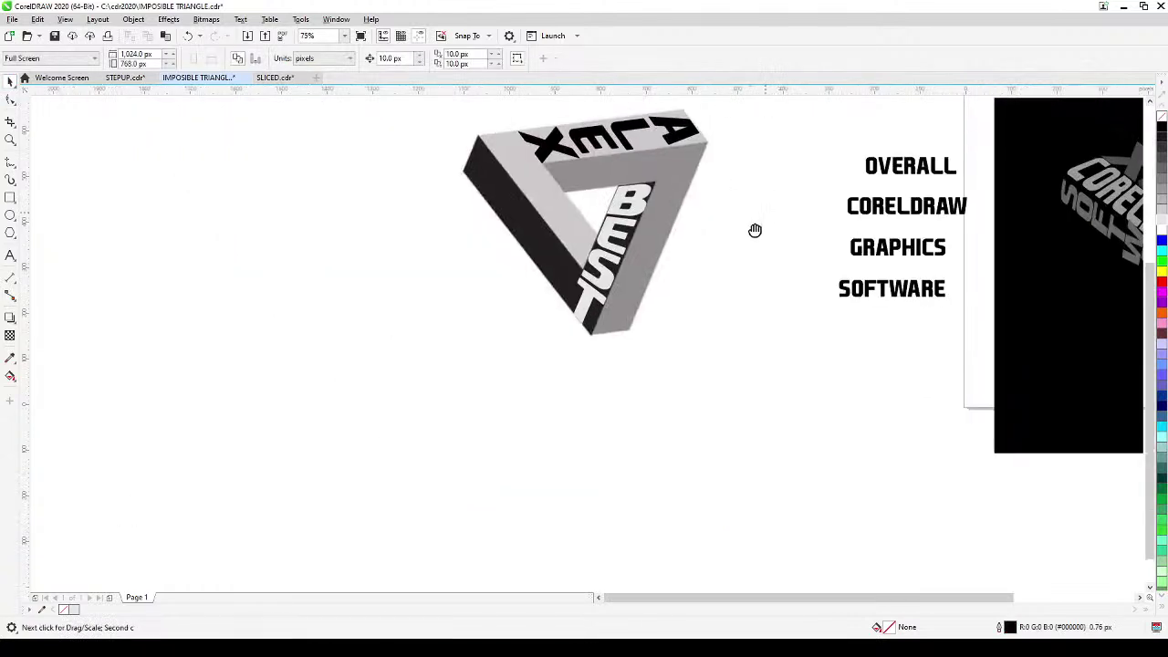
pyautogui.moveTo(767, 219); pyautogui.dragTo(567, 326)
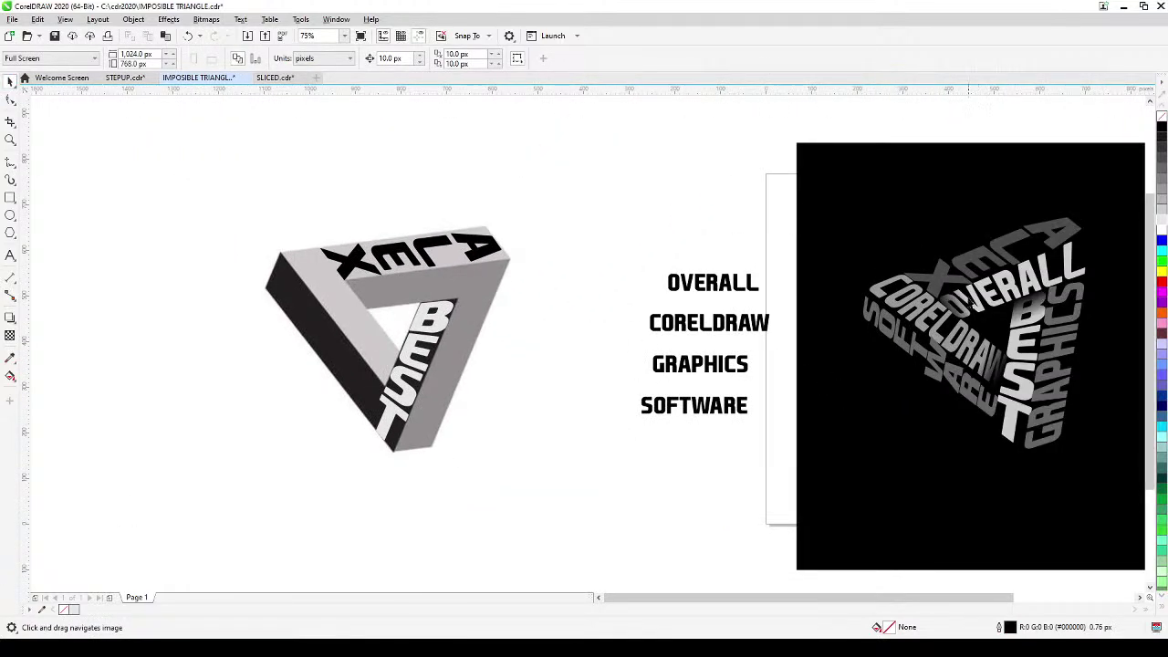
pyautogui.moveTo(680, 331); pyautogui.dragTo(321, 283)
pyautogui.scroll(2, 315, 281)
pyautogui.moveTo(453, 380); pyautogui.dragTo(365, 343)
pyautogui.scroll(-1, 462, 407)
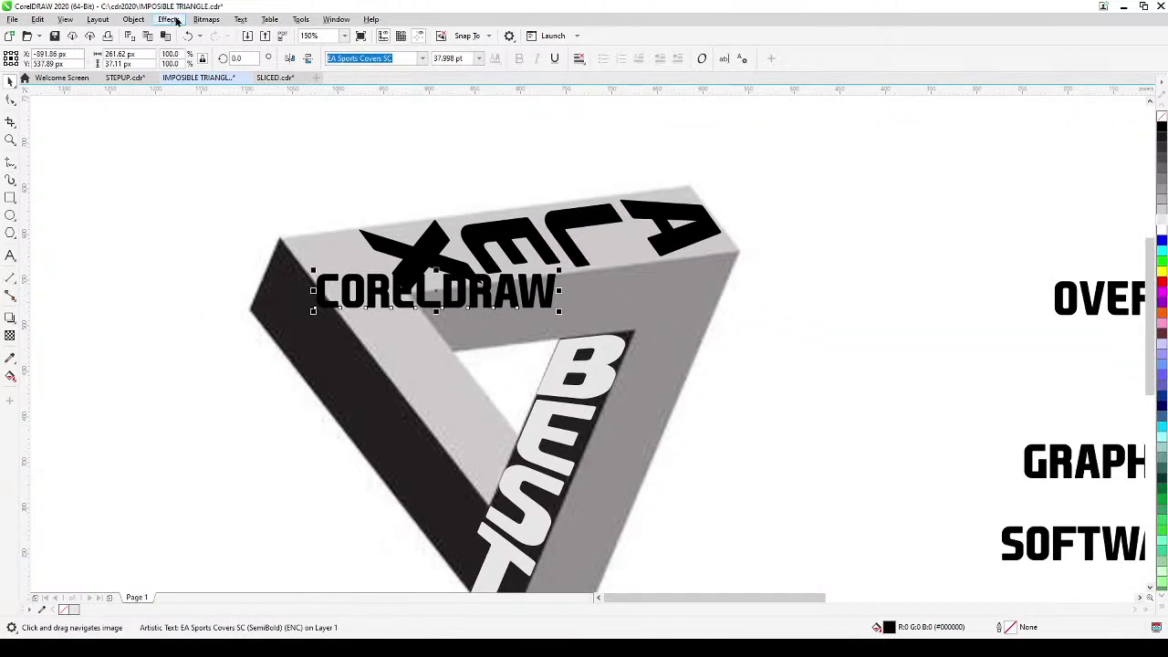
pyautogui.click(135, 19)
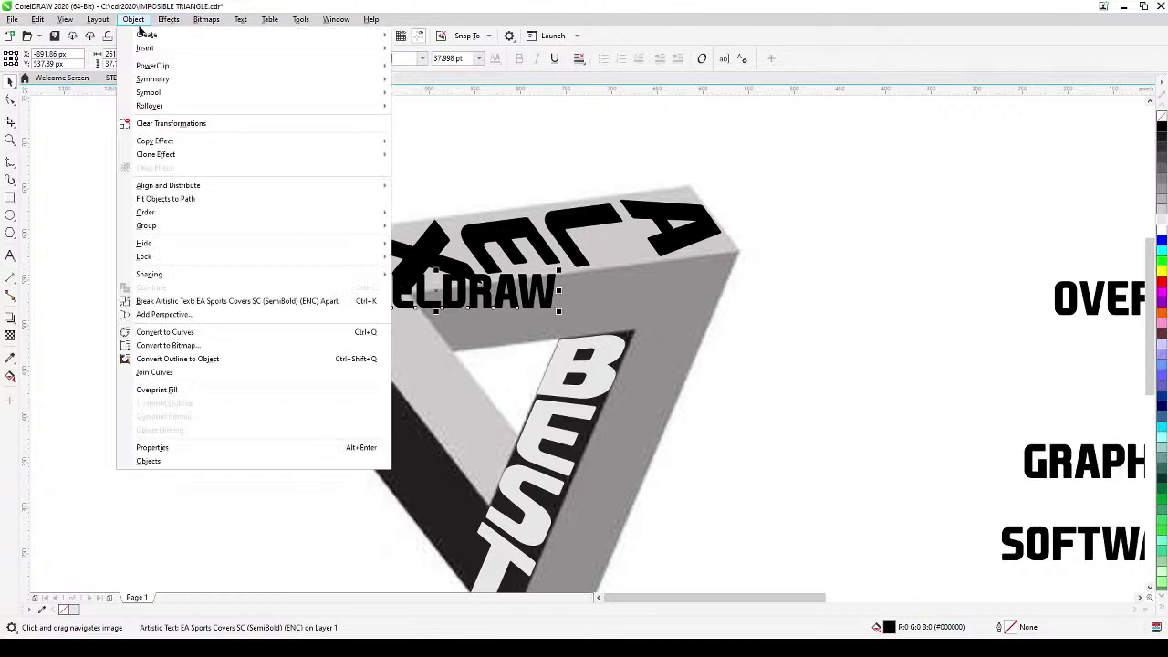
pyautogui.click(183, 315)
# - Fit the perspective corners of CORELDRAW to the triangle's light diagonal bar, reading downward from the upper corner
pyautogui.moveTo(557, 309); pyautogui.dragTo(492, 508)
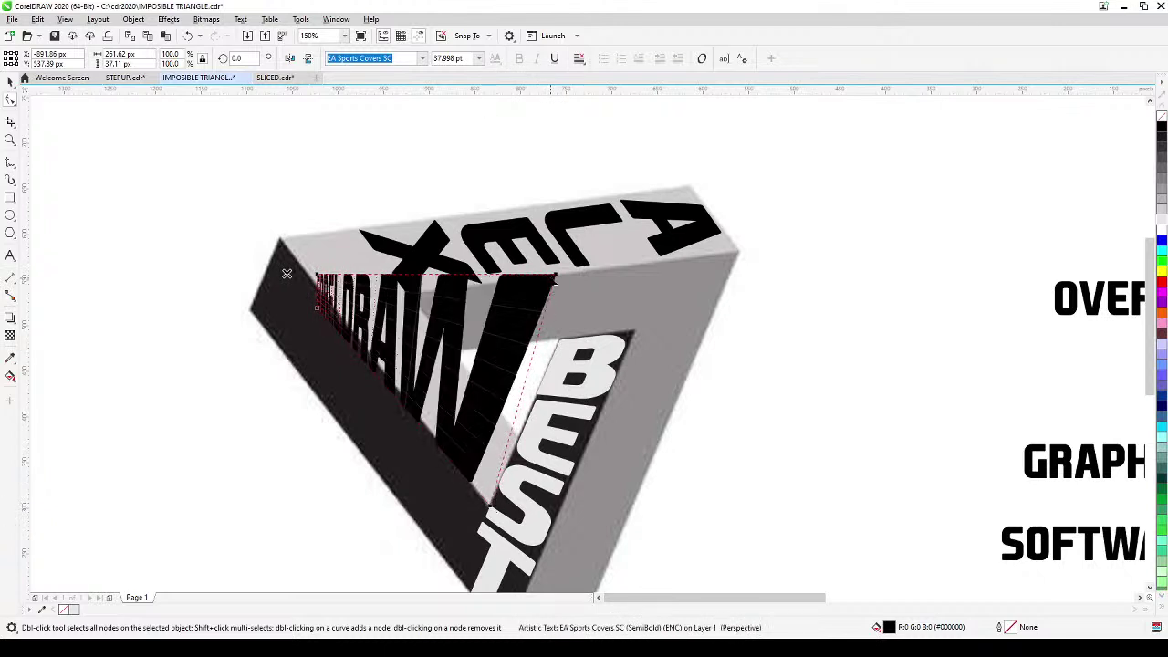
pyautogui.moveTo(557, 274)
pyautogui.mouseDown()
pyautogui.moveTo(511, 456)
pyautogui.moveTo(518, 440)
pyautogui.mouseUp()
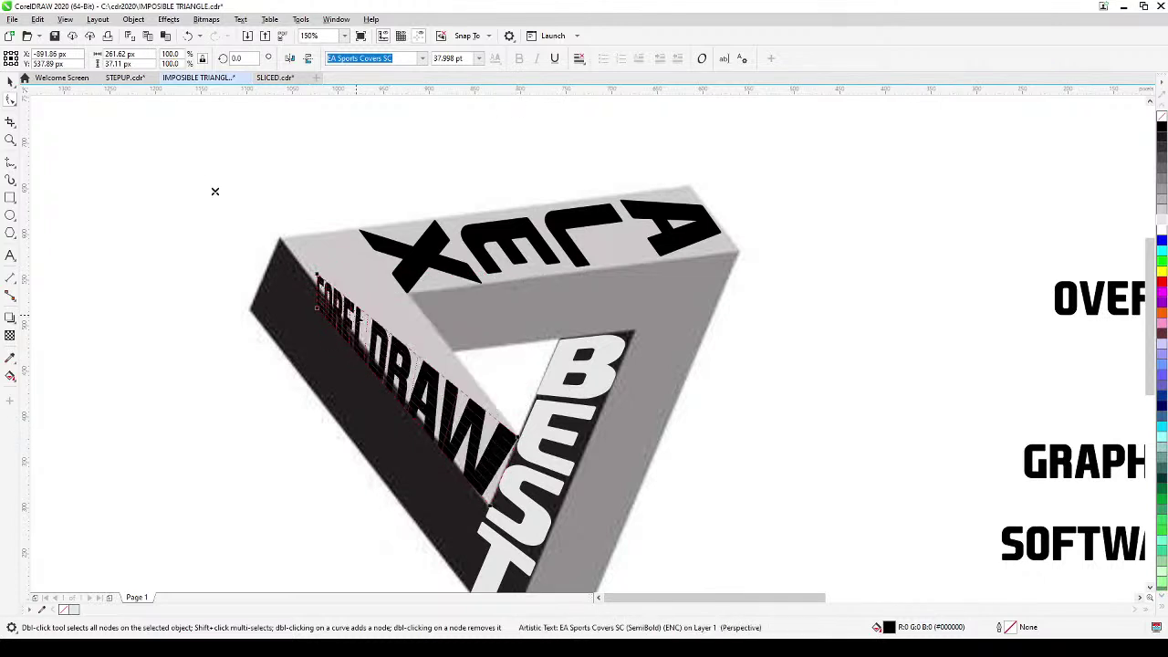
pyautogui.moveTo(317, 276); pyautogui.dragTo(358, 233)
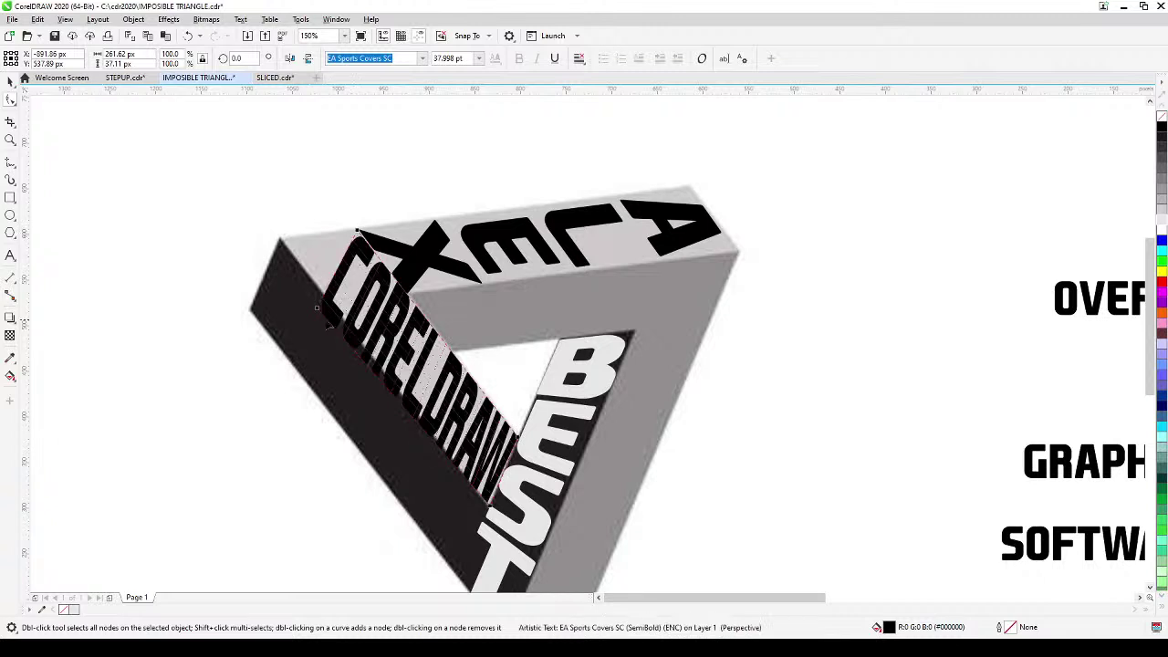
pyautogui.moveTo(317, 310); pyautogui.dragTo(282, 240)
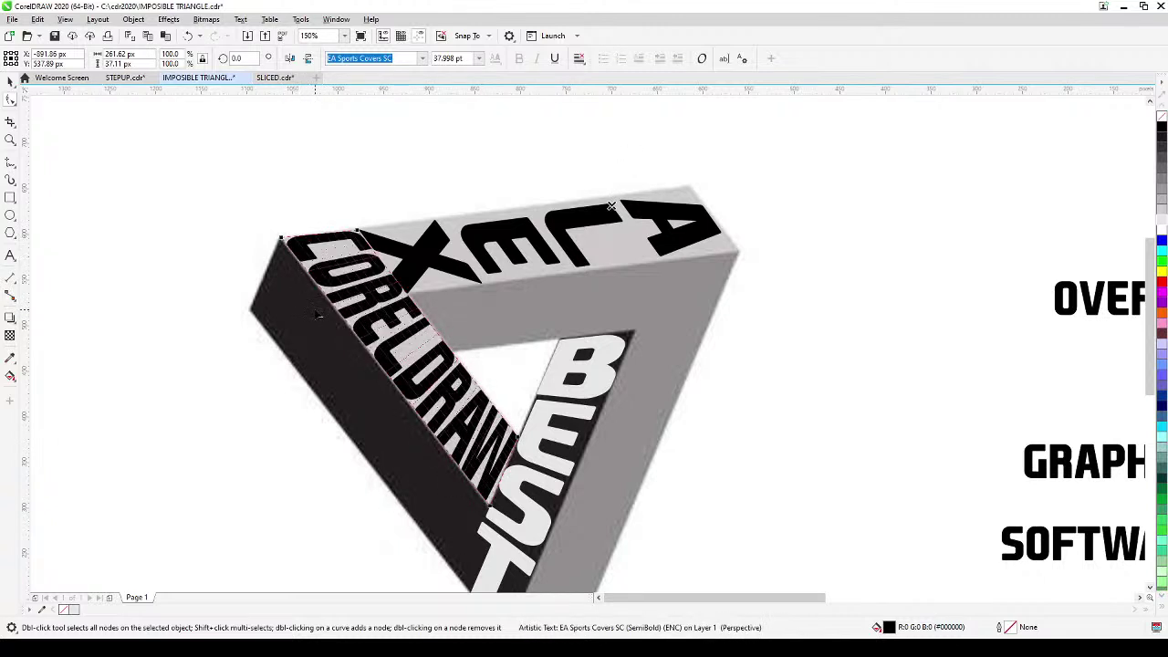
pyautogui.scroll(-2, 316, 314)
pyautogui.click(7, 82)
pyautogui.click(464, 169)
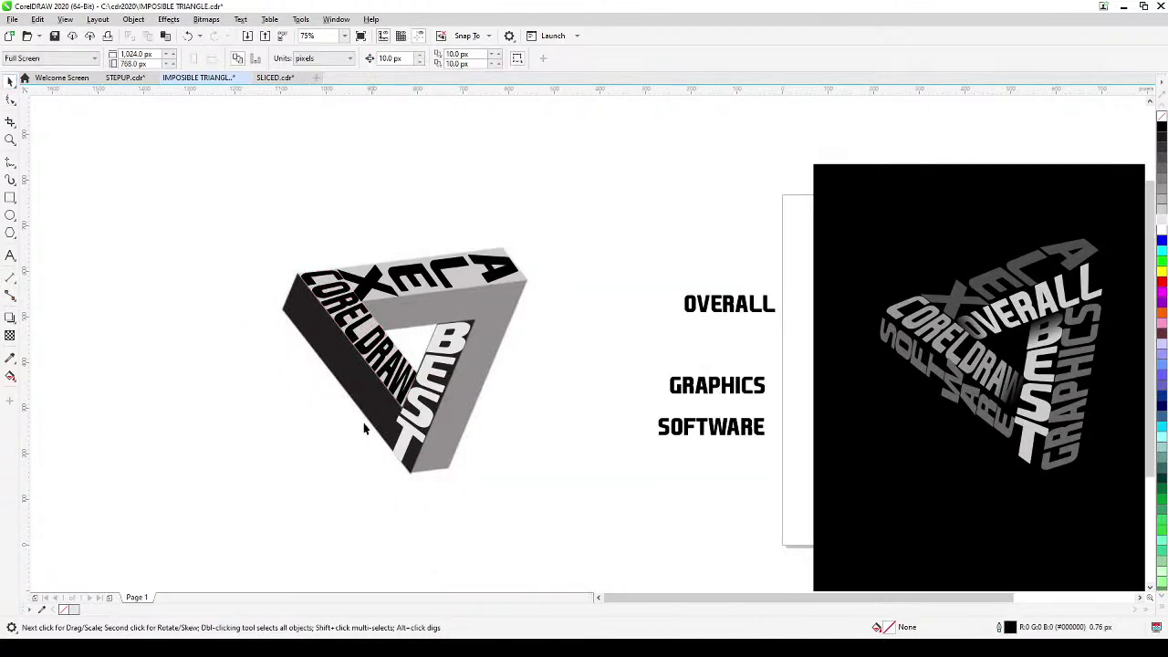
# - Place the word OVERALL over the mid-gray face below the name text and add an editable perspective to it
pyautogui.click(730, 318)
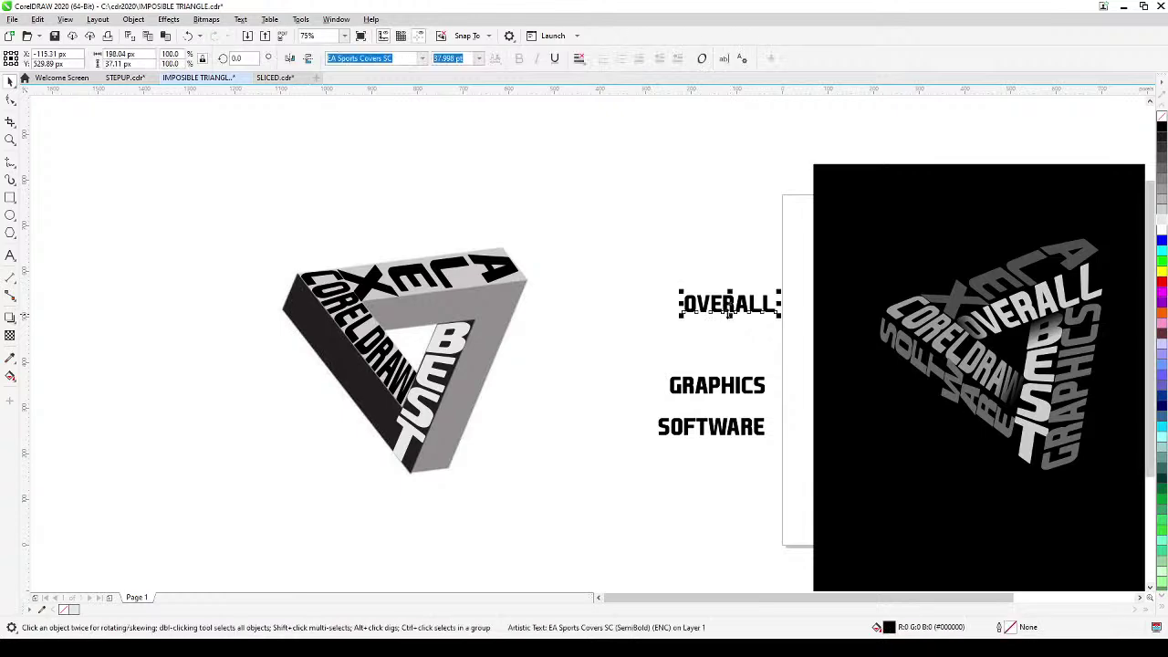
pyautogui.moveTo(732, 323); pyautogui.dragTo(453, 324)
pyautogui.scroll(4, 454, 324)
pyautogui.scroll(-3, 454, 324)
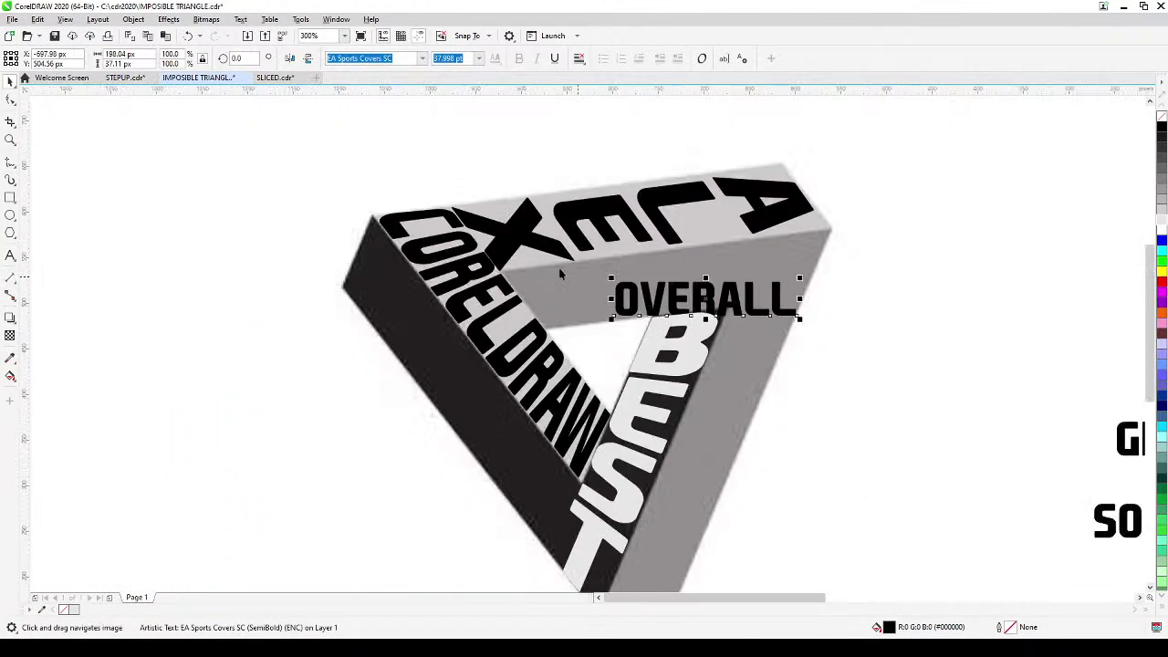
pyautogui.click(133, 19)
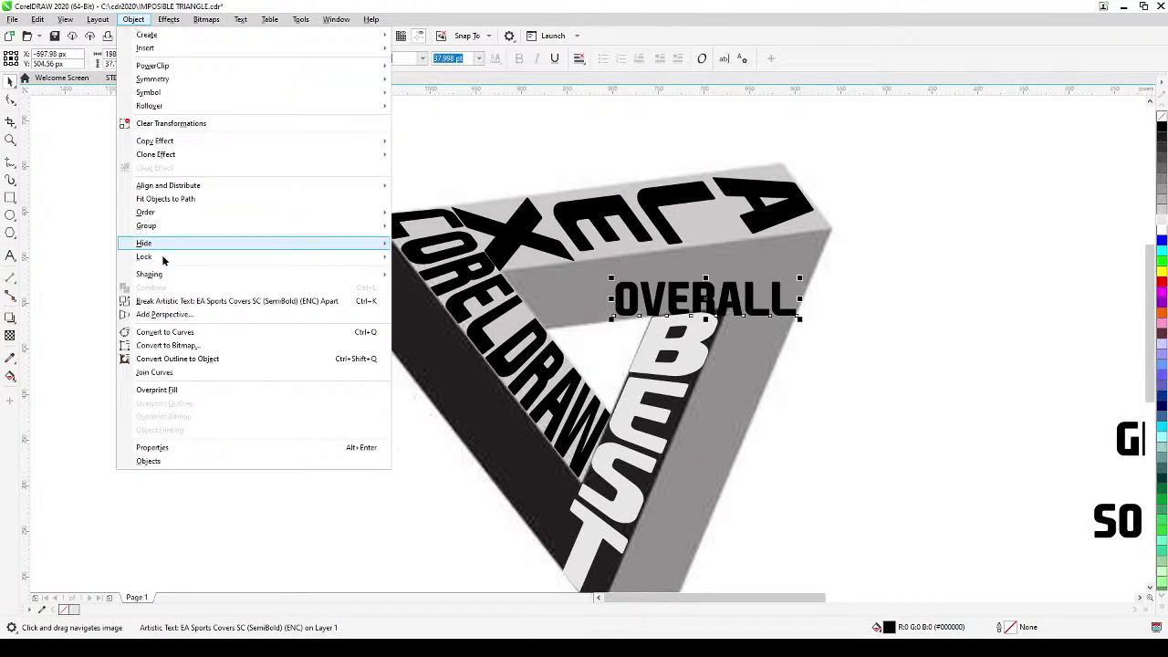
pyautogui.click(190, 315)
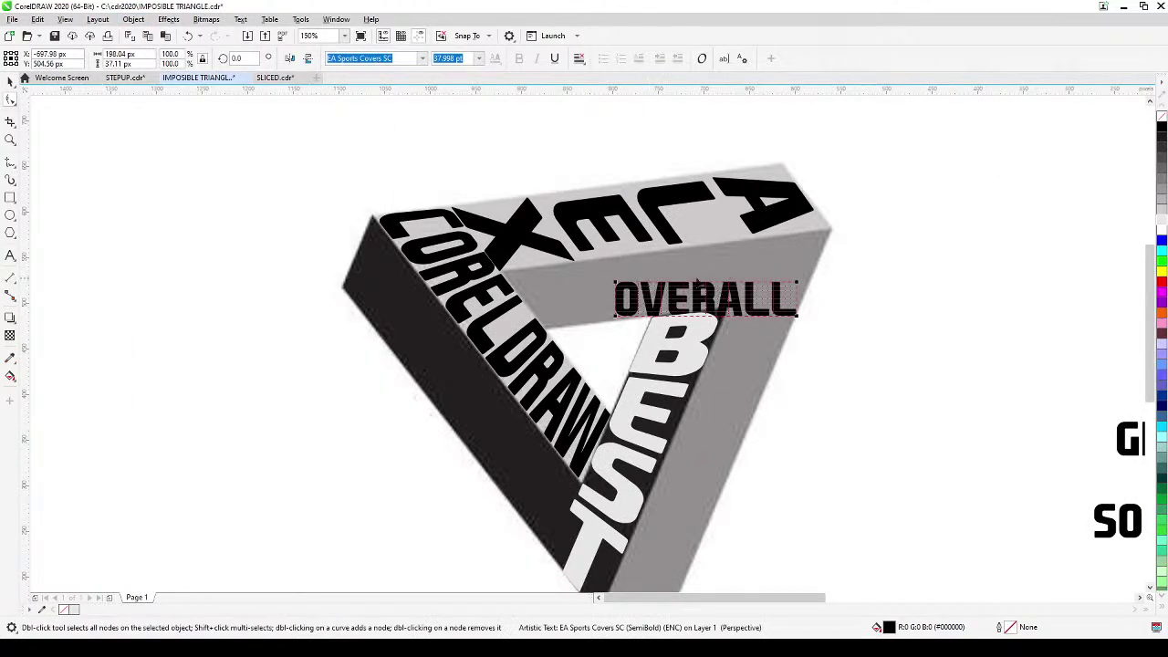
# - Fit the perspective corners of OVERALL to the mid-gray face directly below the name text
pyautogui.moveTo(798, 285); pyautogui.dragTo(831, 228)
pyautogui.moveTo(613, 281); pyautogui.dragTo(505, 273)
pyautogui.moveTo(617, 321); pyautogui.dragTo(547, 329)
pyautogui.moveTo(798, 318); pyautogui.dragTo(799, 301)
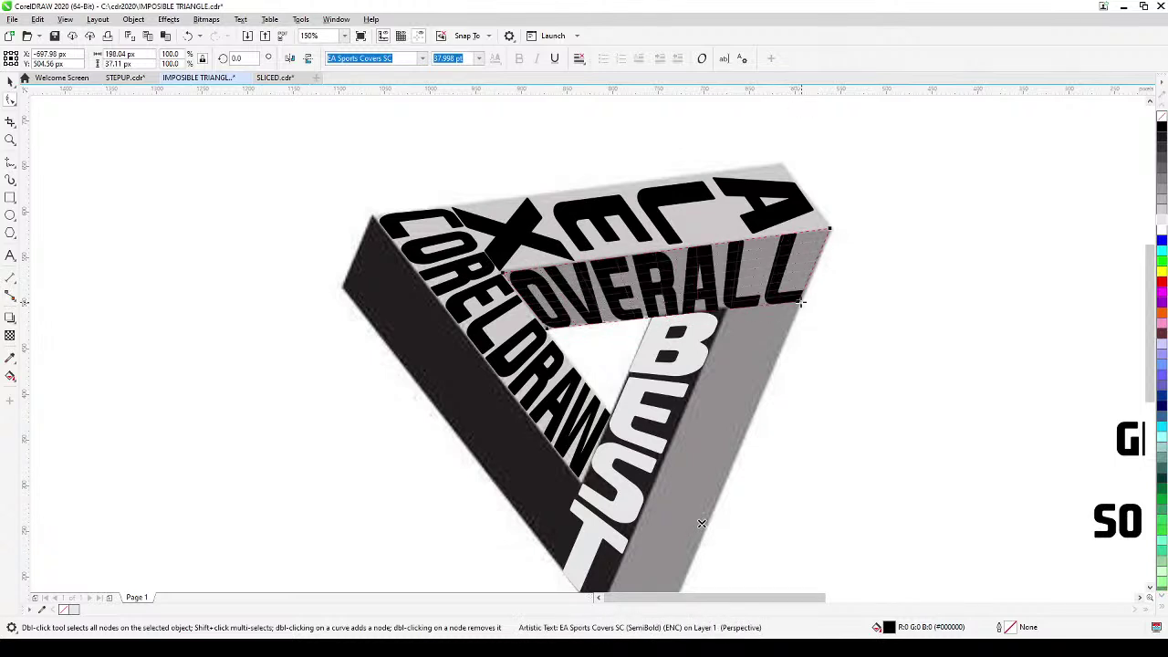
pyautogui.click(10, 83)
pyautogui.click(269, 219)
# - Try placing the word GRAPHICS along the triangle's right gray bar, rotated about 75.7 degrees, with a perspective added
pyautogui.scroll(-2, 269, 219)
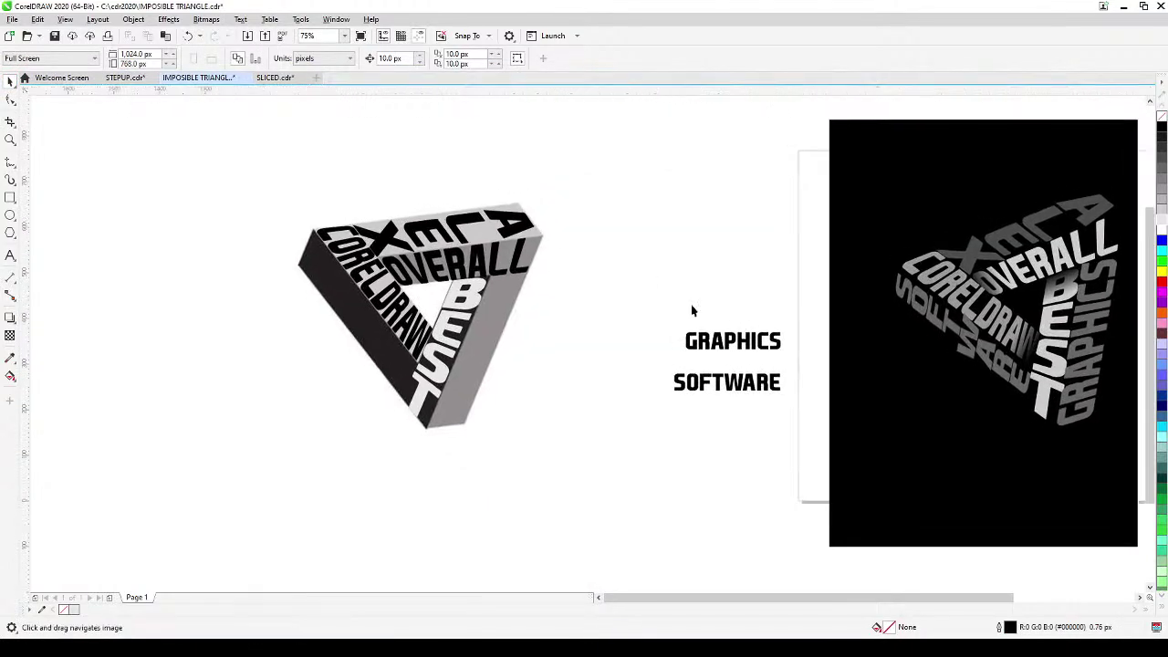
pyautogui.click(752, 347)
pyautogui.moveTo(752, 347); pyautogui.dragTo(614, 298)
pyautogui.press('Escape')
pyautogui.moveTo(578, 383); pyautogui.dragTo(477, 360)
pyautogui.scroll(2, 479, 358)
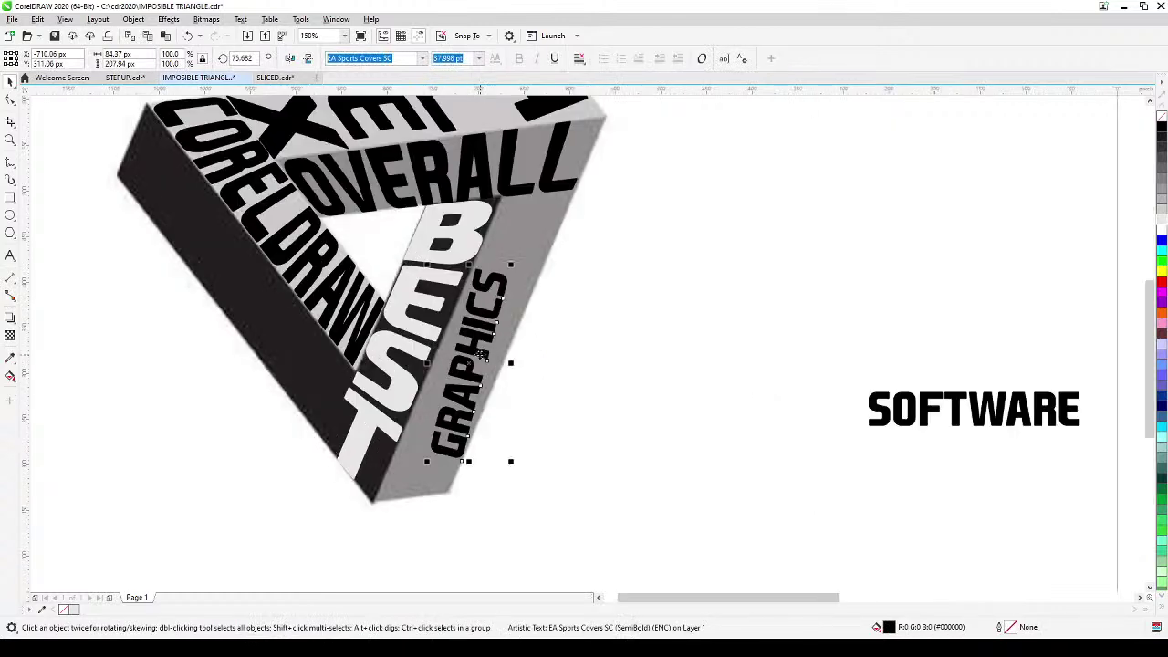
pyautogui.moveTo(562, 352); pyautogui.dragTo(566, 350)
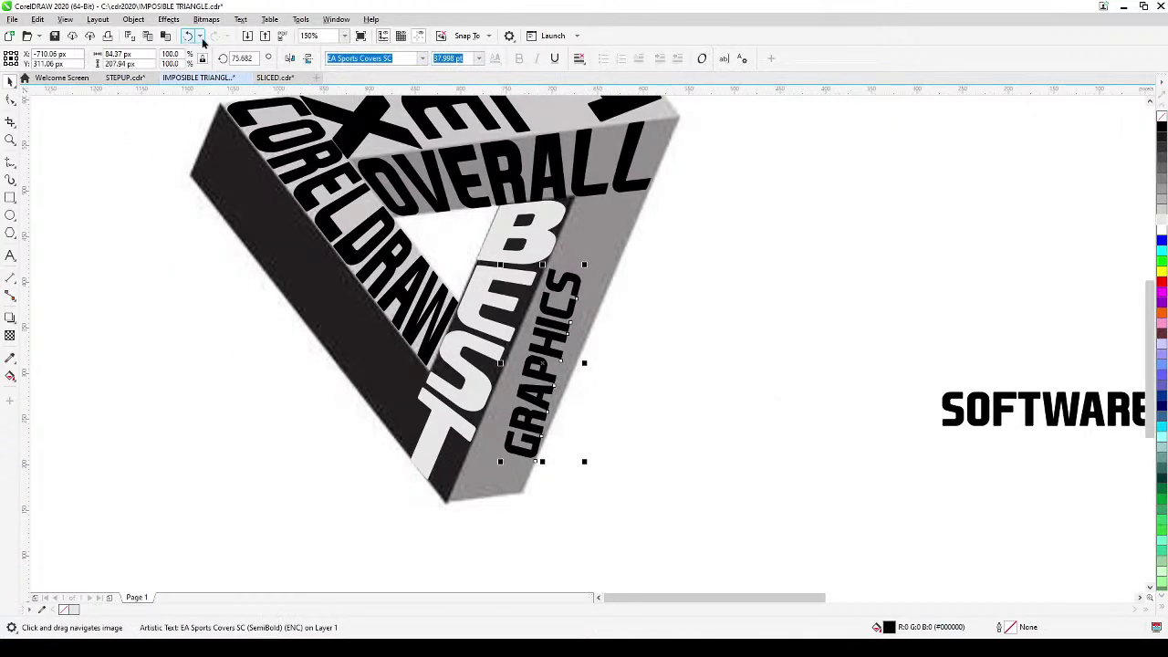
pyautogui.click(137, 21)
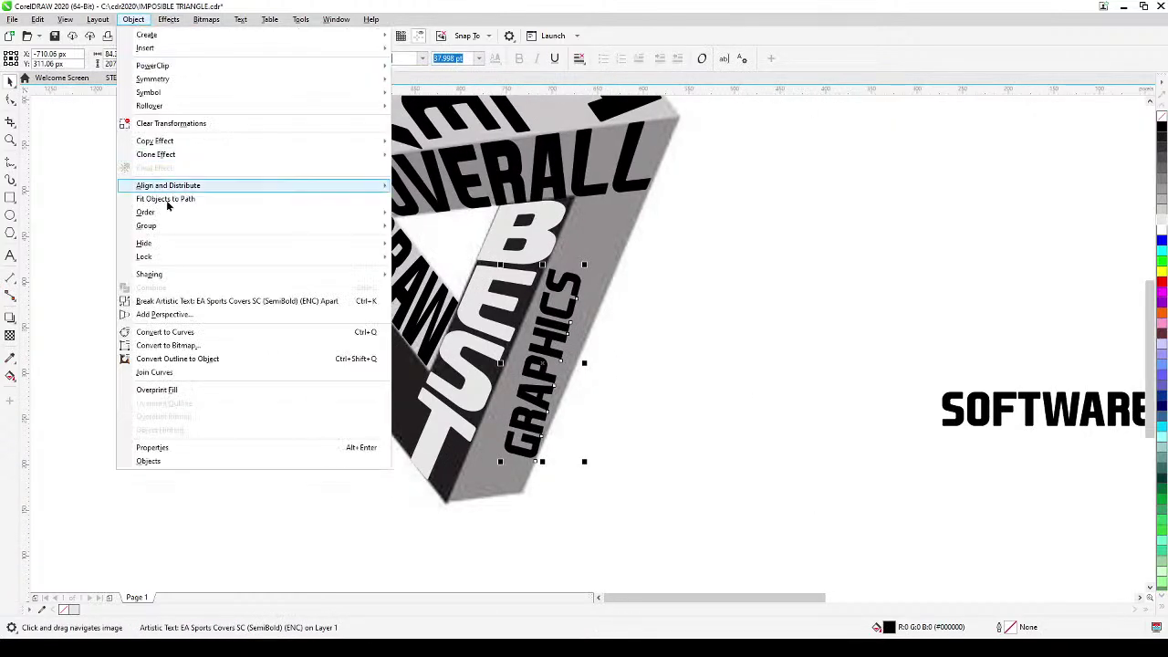
pyautogui.click(163, 315)
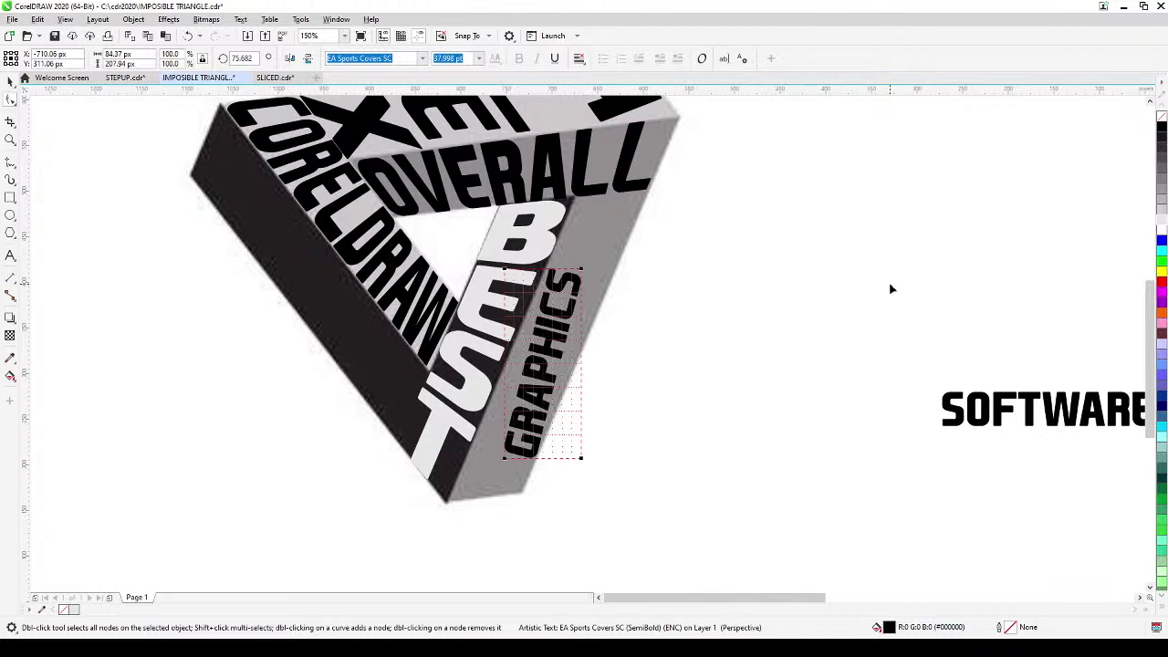
# - Undo the perspective, rotation and placement of the word GRAPHICS
pyautogui.hotkey('ctrl', 'z')
pyautogui.hotkey('ctrl', 'z')
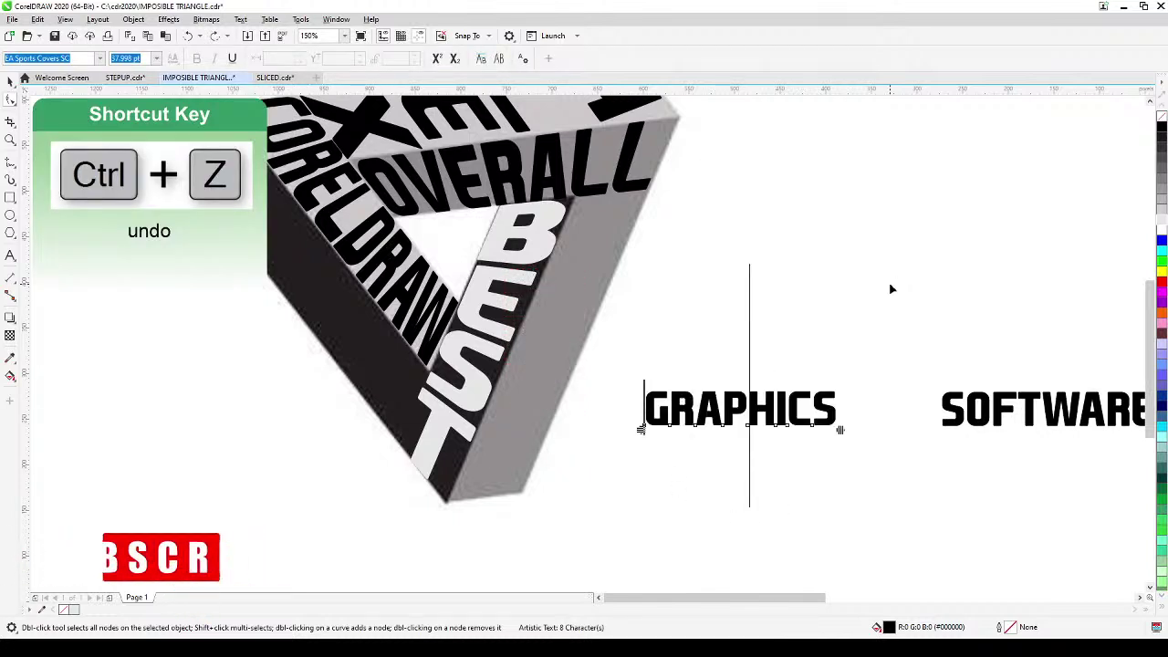
pyautogui.hotkey('ctrl', 'z')
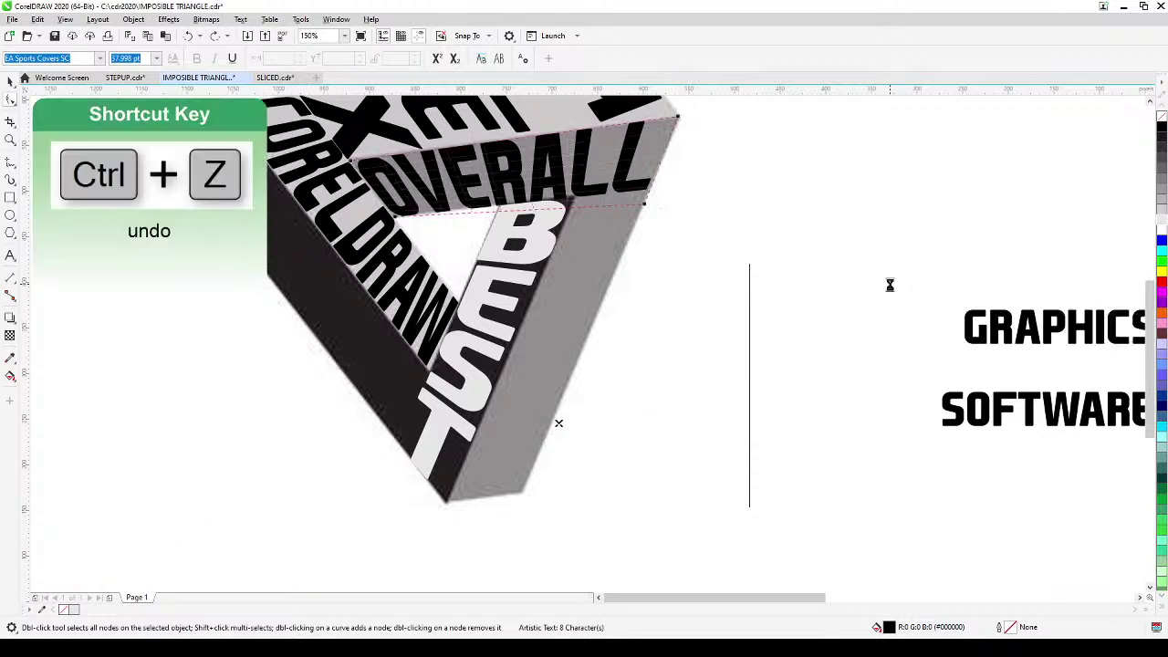
pyautogui.hotkey('ctrl', 'z')
# - Place the unrotated word GRAPHICS over the triangle's right gray bar and add an editable perspective to it
pyautogui.scroll(-3, 892, 289)
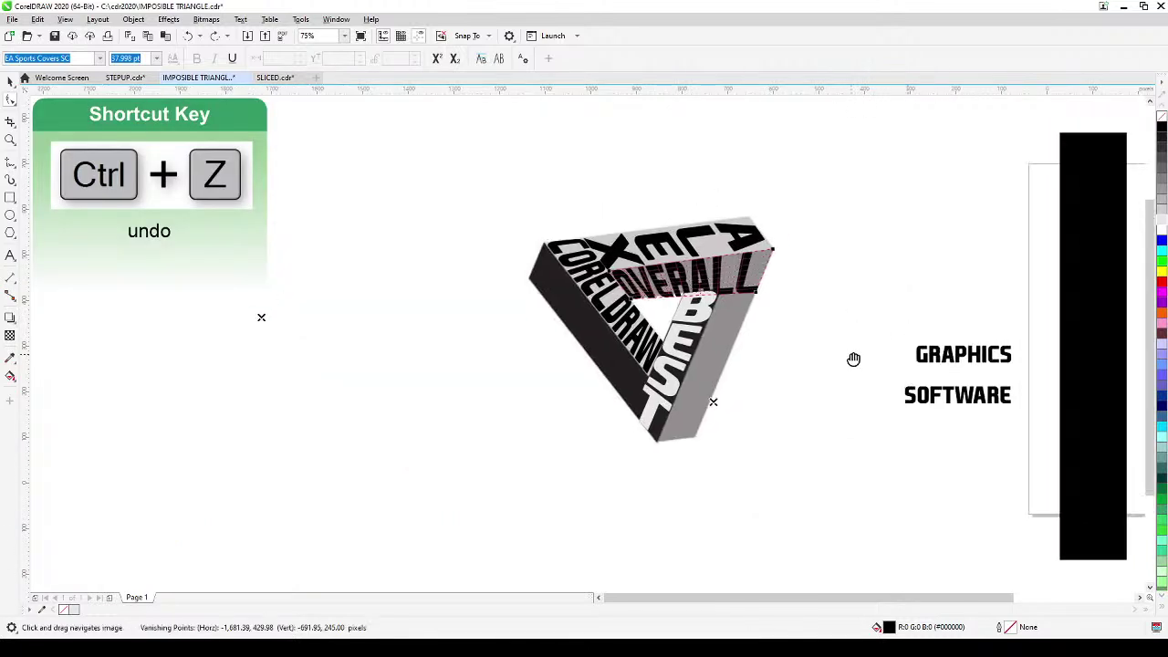
pyautogui.click(11, 81)
pyautogui.click(243, 214)
pyautogui.moveTo(963, 365); pyautogui.dragTo(752, 368)
pyautogui.scroll(3, 741, 383)
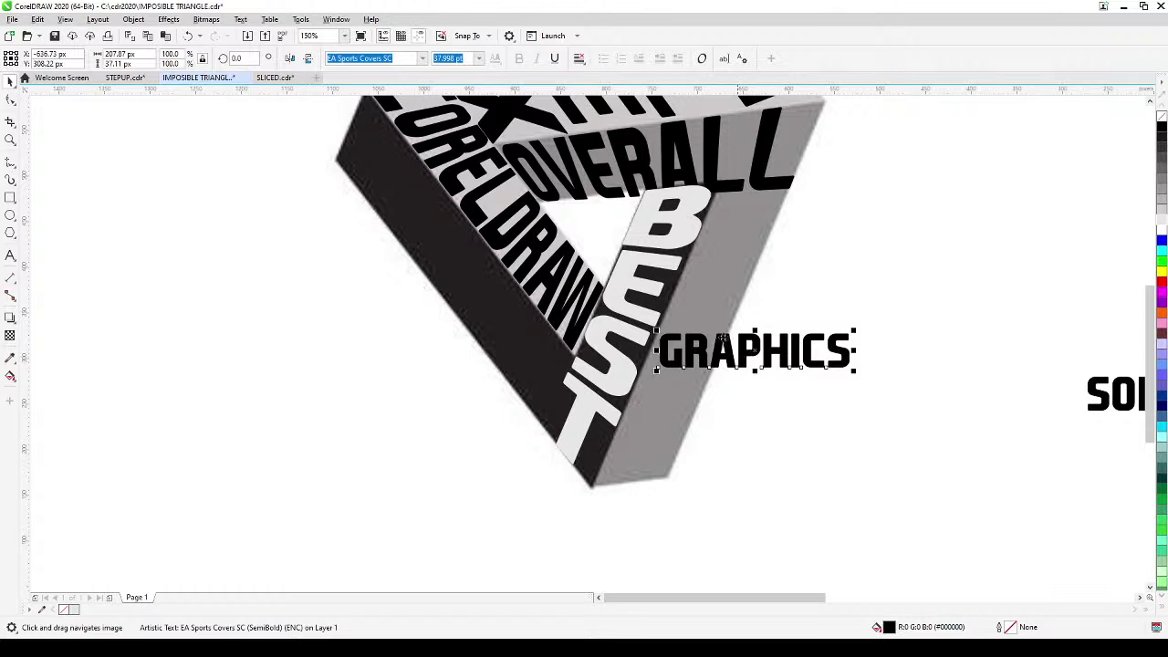
pyautogui.click(133, 19)
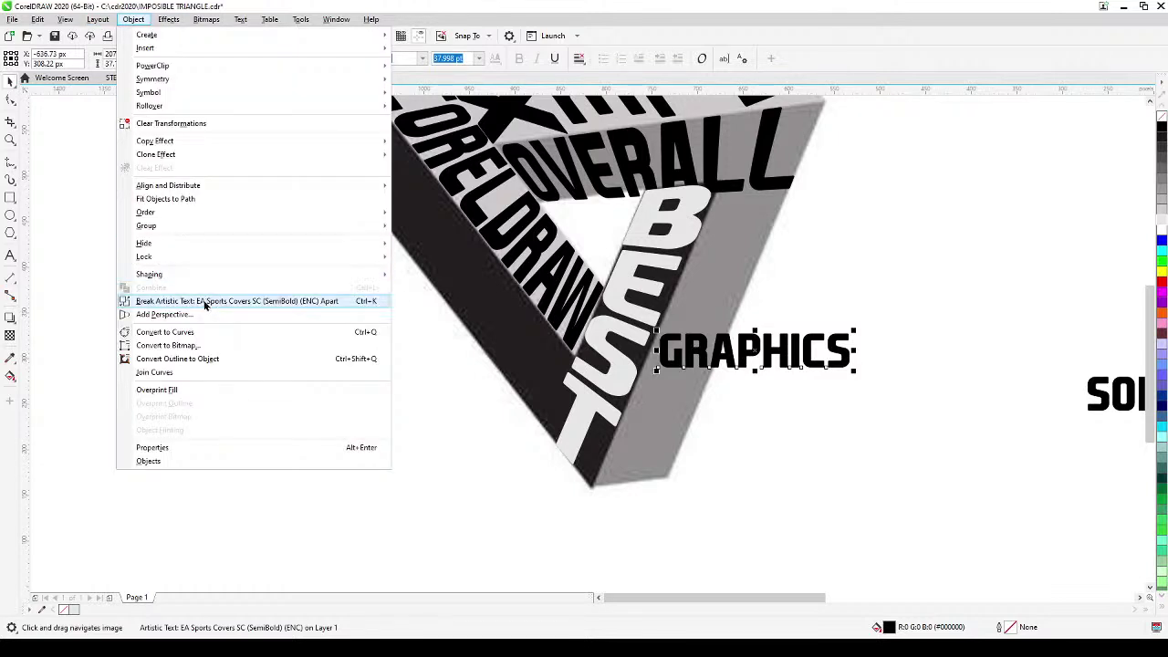
pyautogui.click(204, 315)
# - Fit the four perspective corners of GRAPHICS to the triangle's right gray face, with the word reading upward
pyautogui.moveTo(853, 336); pyautogui.dragTo(717, 198)
pyautogui.moveTo(848, 366); pyautogui.dragTo(787, 194)
pyautogui.moveTo(659, 365); pyautogui.dragTo(667, 480)
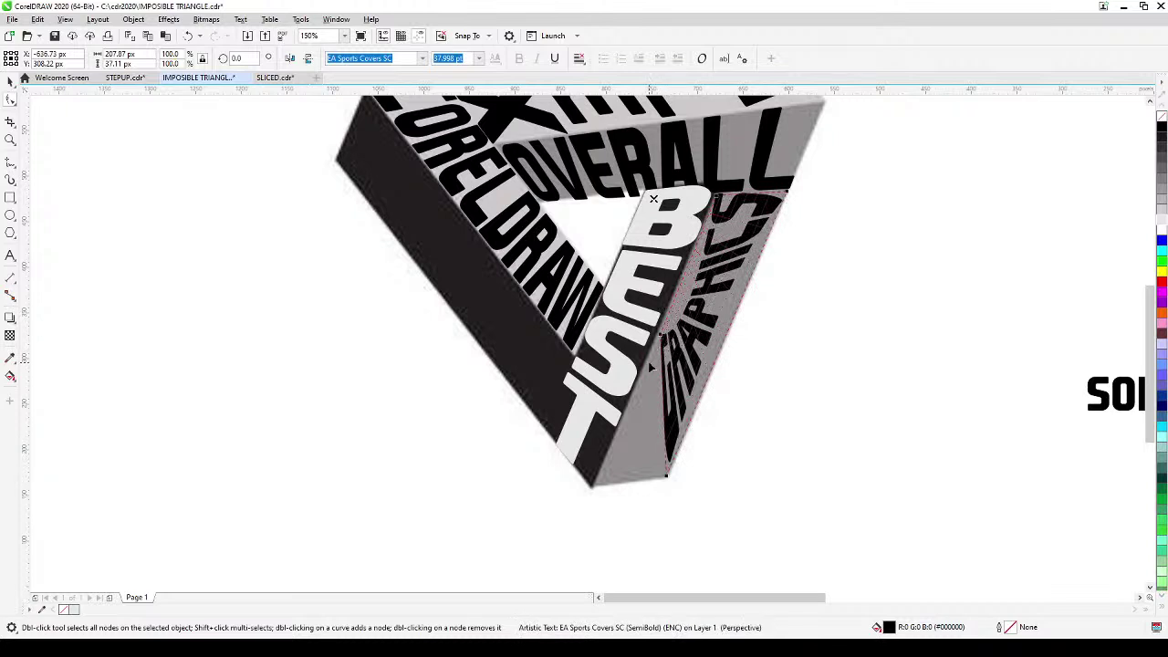
pyautogui.moveTo(661, 336); pyautogui.dragTo(593, 487)
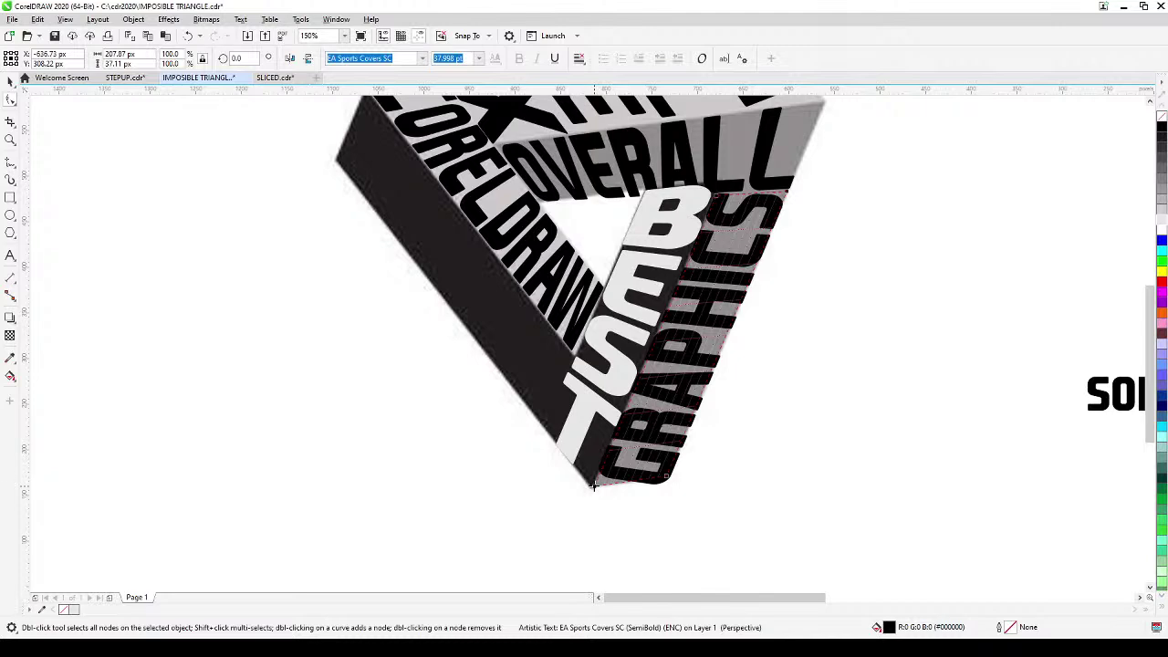
pyautogui.scroll(-2, 593, 487)
pyautogui.scroll(4, 653, 482)
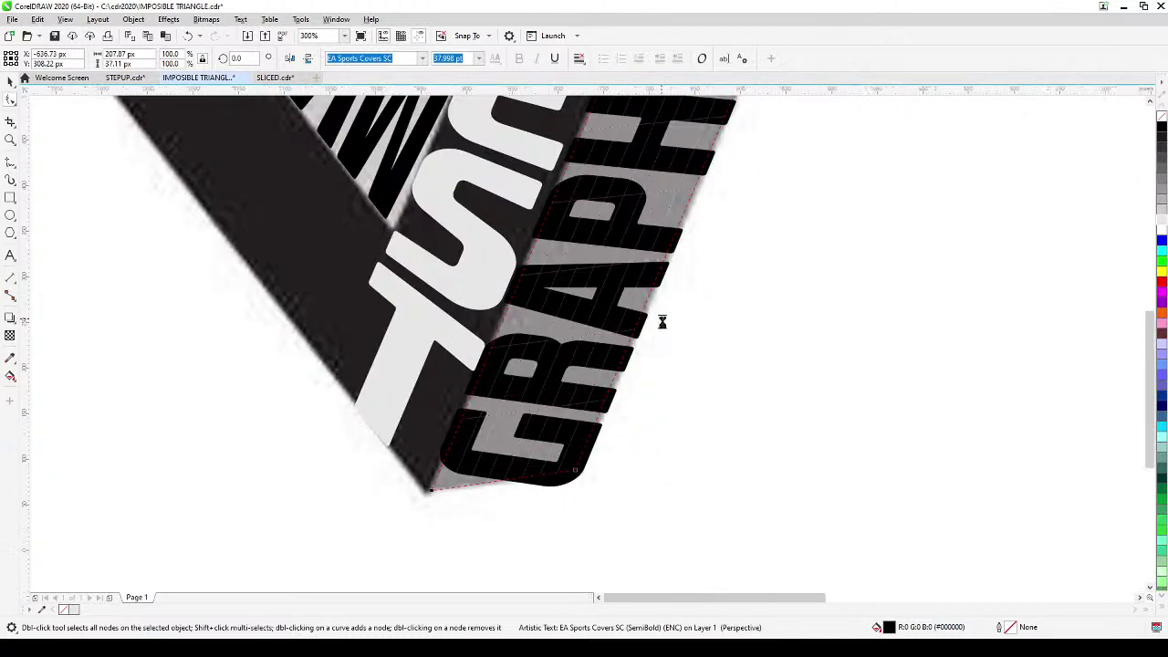
pyautogui.scroll(-3, 607, 423)
pyautogui.scroll(1, 652, 410)
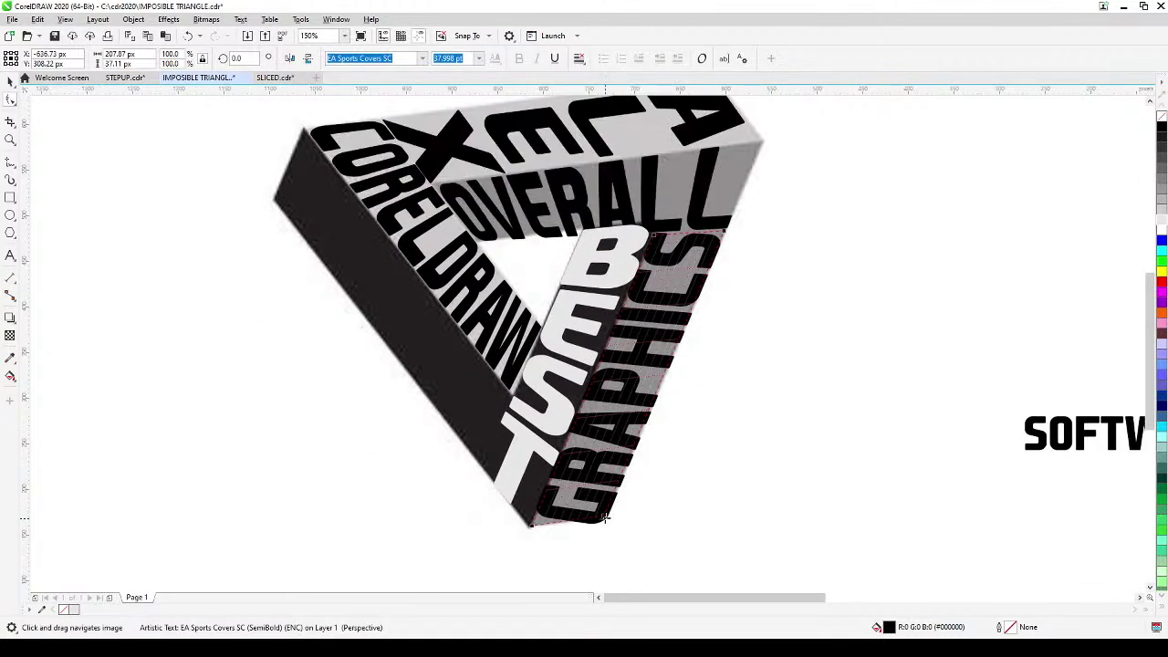
# - Fine-tune the lower outer perspective corner of GRAPHICS against the edge of the right gray face
pyautogui.moveTo(603, 515); pyautogui.dragTo(611, 502)
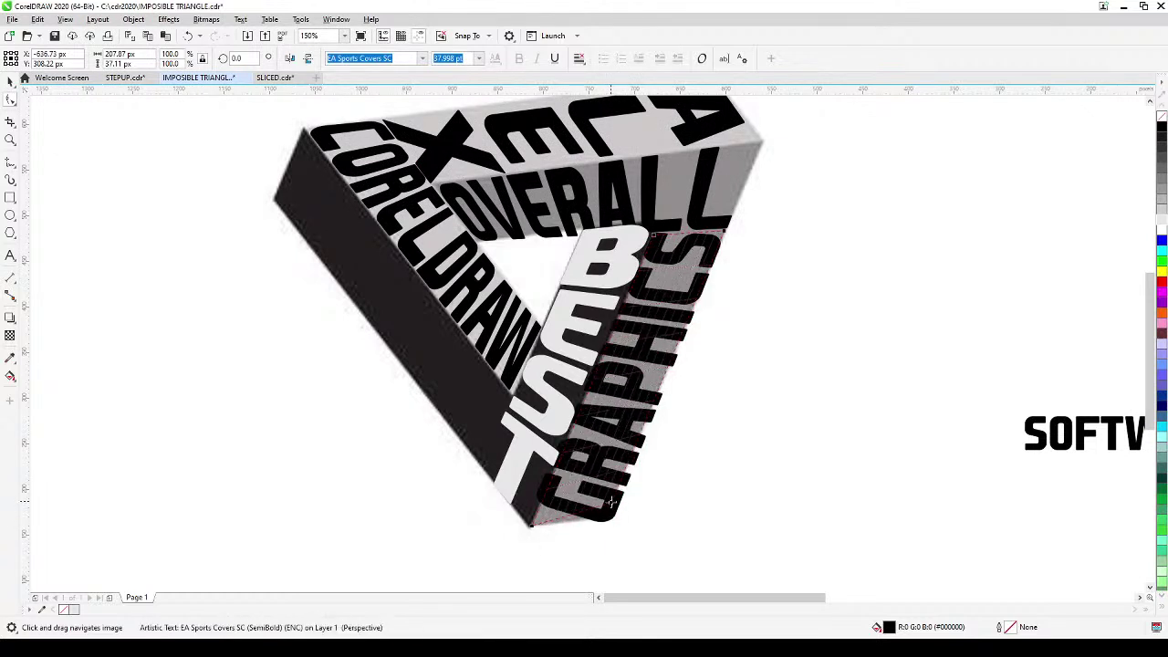
pyautogui.moveTo(607, 510); pyautogui.dragTo(605, 508)
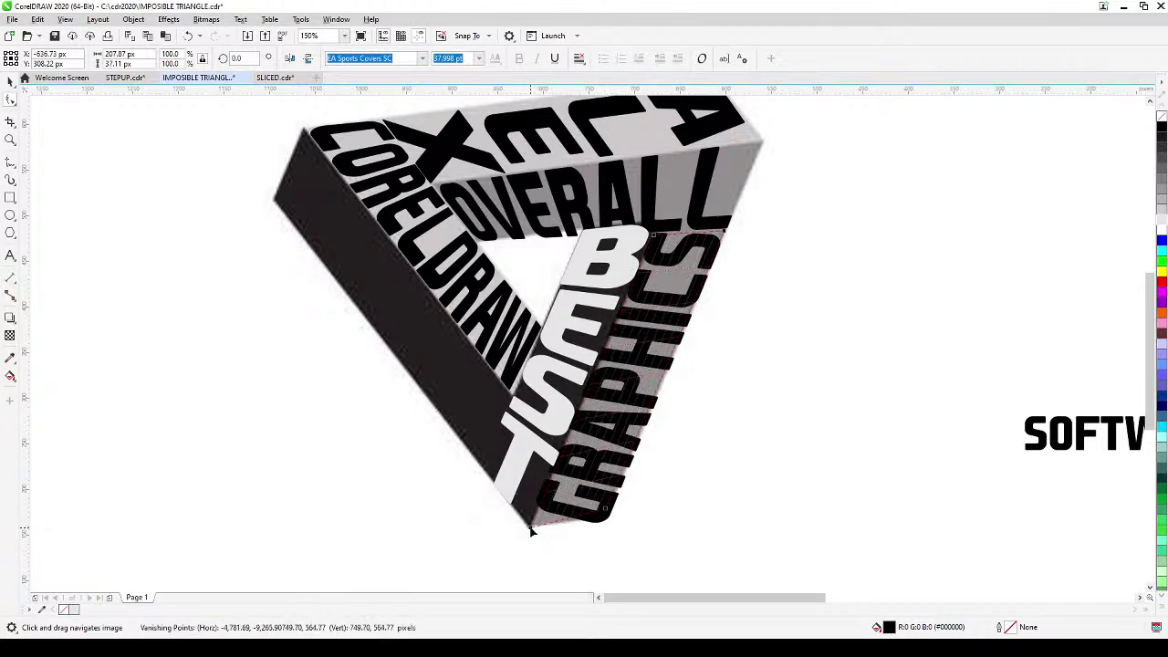
pyautogui.scroll(-2, 683, 496)
pyautogui.moveTo(747, 482); pyautogui.dragTo(645, 466)
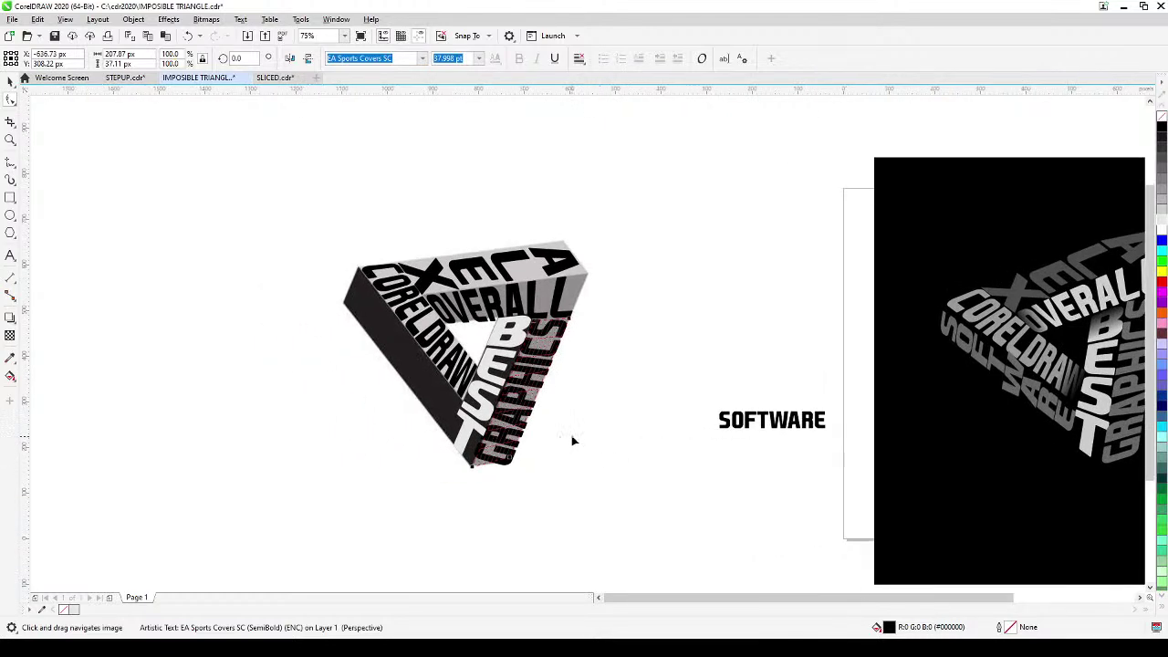
pyautogui.scroll(2, 566, 452)
pyautogui.moveTo(566, 452); pyautogui.dragTo(663, 430)
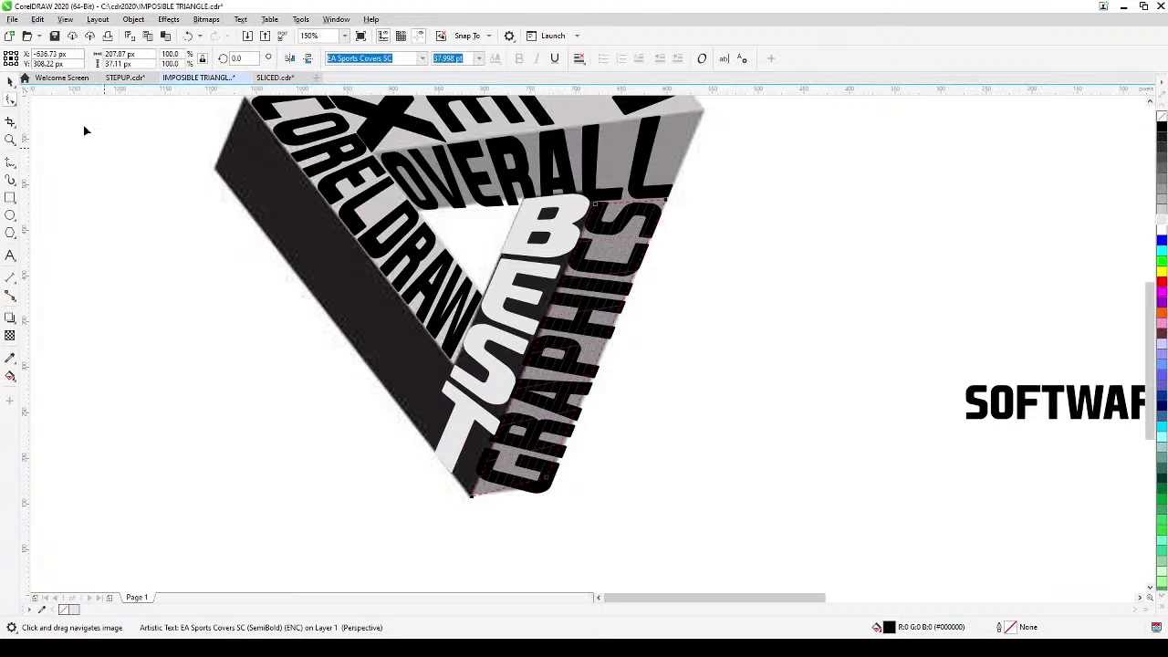
# - Skew the perspective GRAPHICS text slightly downward along its inner side, then deselect the text
pyautogui.press('space')
pyautogui.click(575, 369)
pyautogui.moveTo(469, 346); pyautogui.dragTo(471, 363)
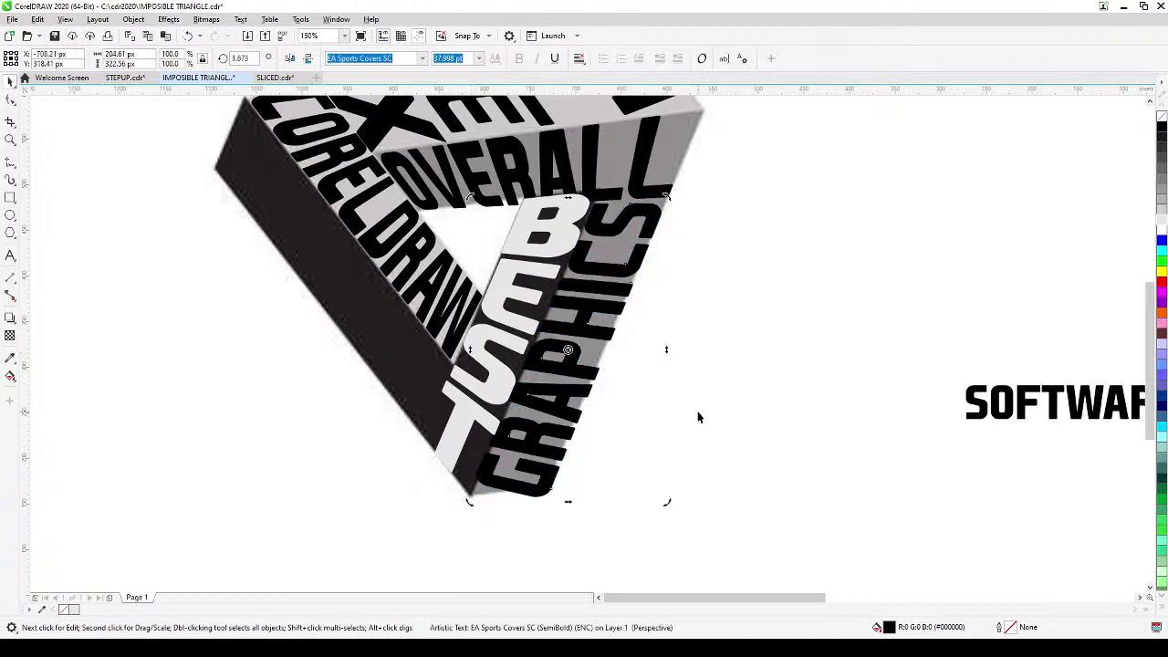
pyautogui.click(576, 458)
# - Place SOFTWARE over the triangle's dark left bar, fill it light gray (RGB 204, 204, 204) and add an editable perspective
pyautogui.scroll(-4, 885, 274)
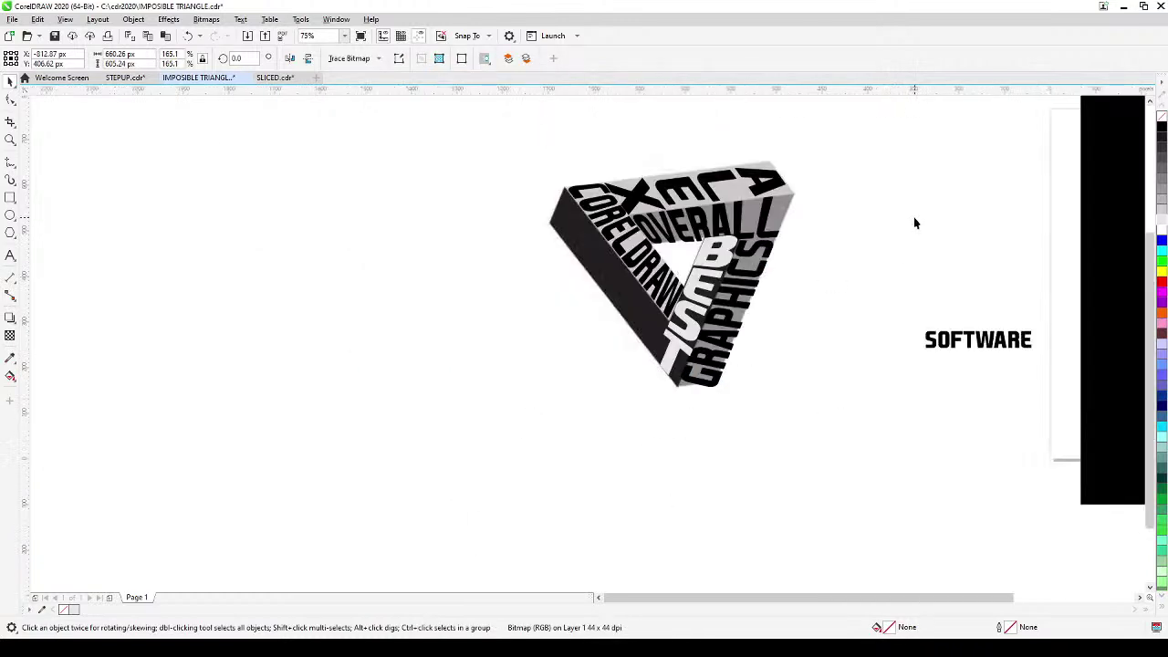
pyautogui.click(913, 222)
pyautogui.moveTo(820, 391); pyautogui.dragTo(446, 314)
pyautogui.click(1161, 211)
pyautogui.scroll(2, 344, 352)
pyautogui.moveTo(479, 374); pyautogui.dragTo(451, 295)
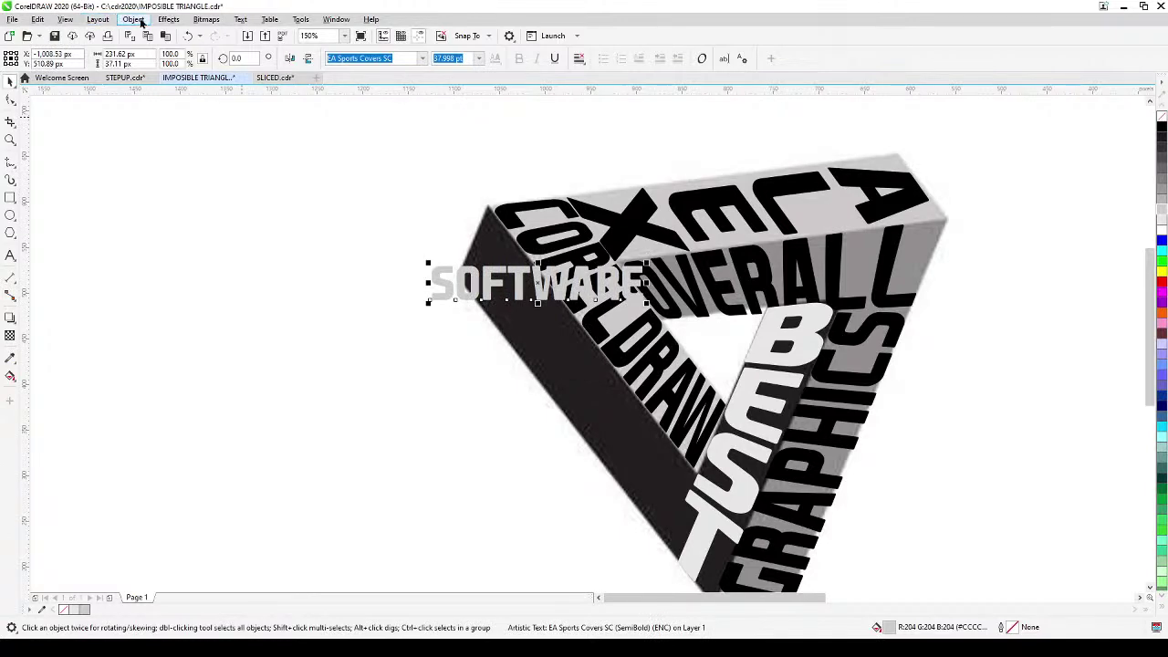
pyautogui.click(135, 19)
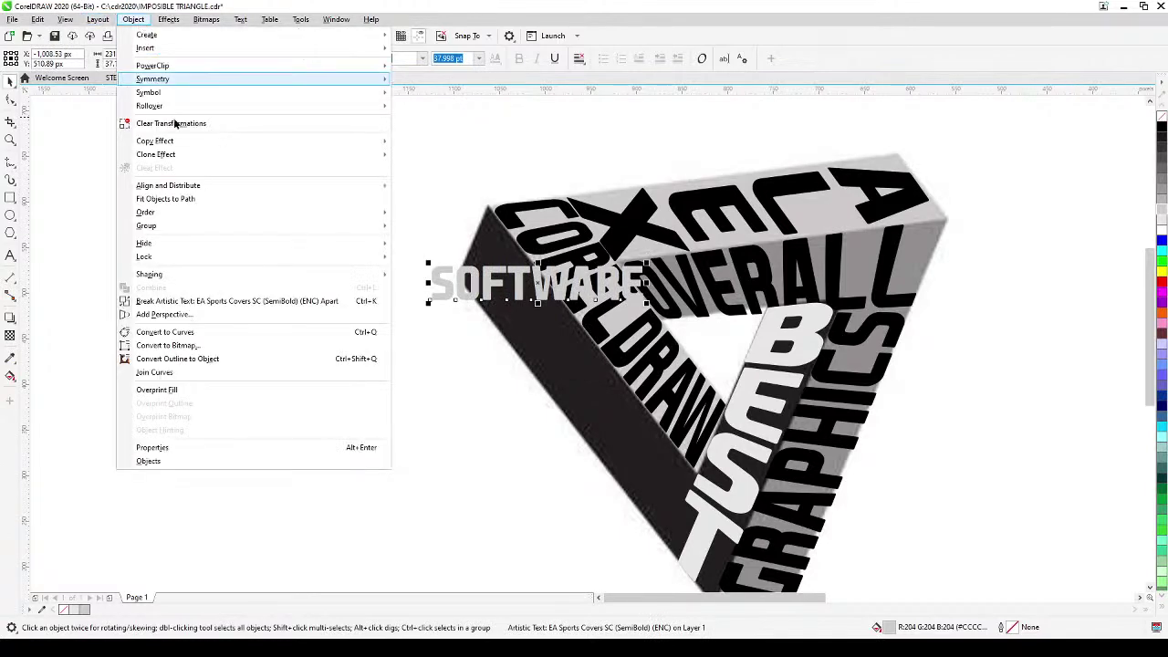
pyautogui.click(164, 314)
# - Fit the four perspective corners of SOFTWARE to the dark outer face of the triangle's left bar
pyautogui.moveTo(644, 297); pyautogui.dragTo(657, 527)
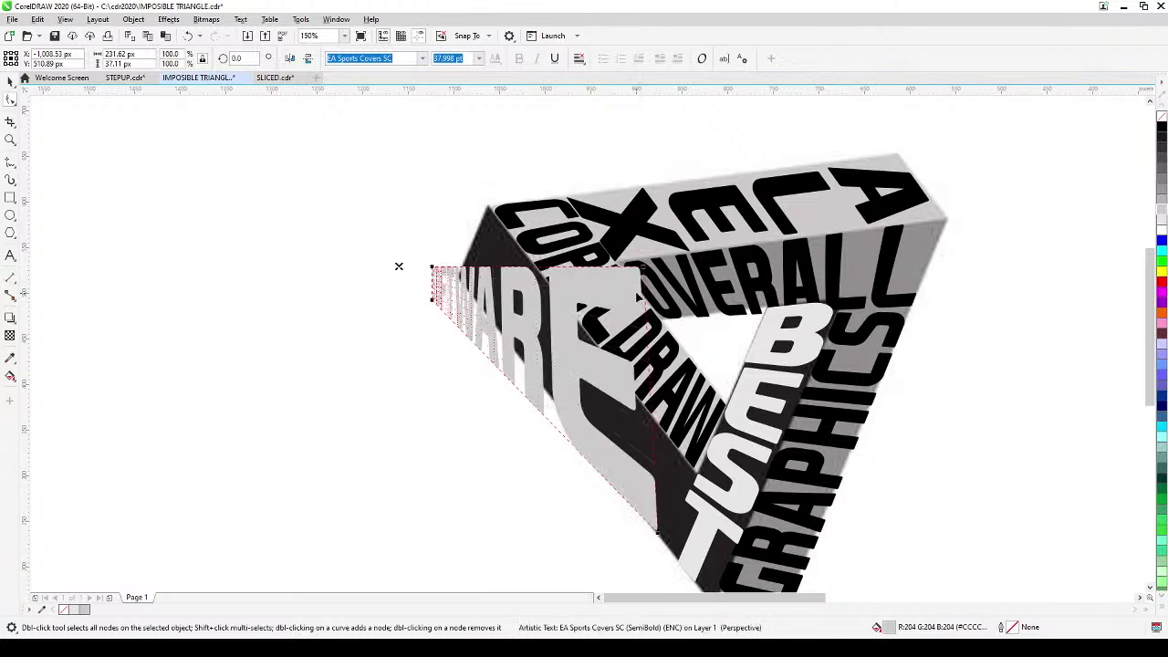
pyautogui.click(645, 276)
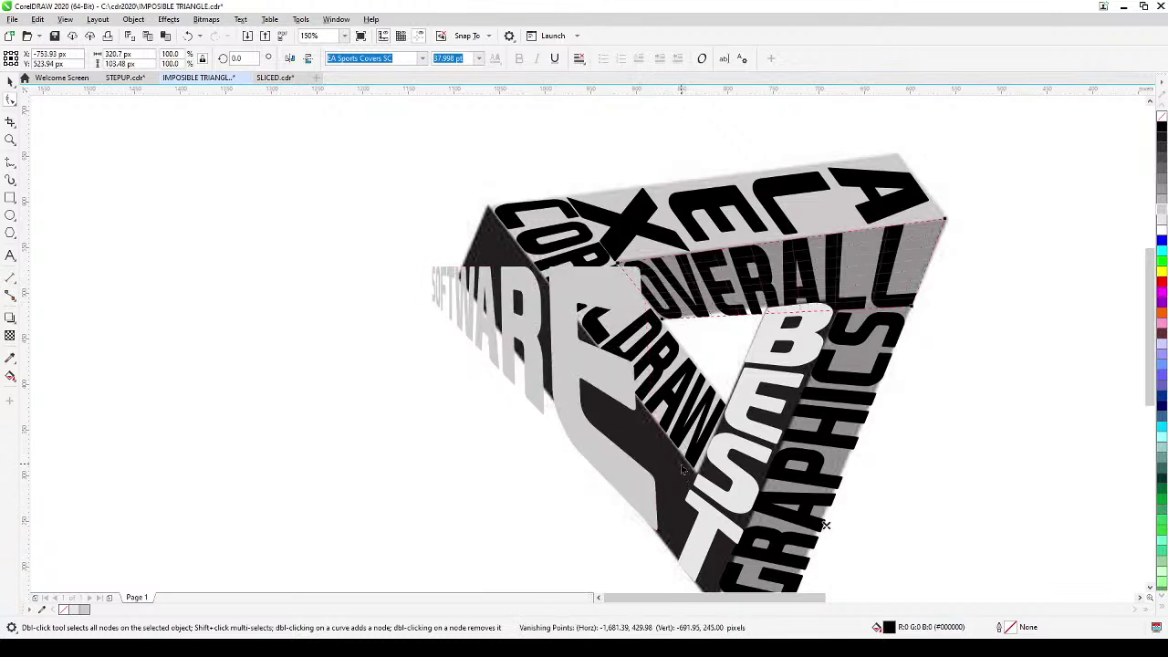
pyautogui.click(622, 275)
pyautogui.moveTo(399, 266); pyautogui.dragTo(293, 157)
pyautogui.moveTo(433, 267); pyautogui.dragTo(490, 209)
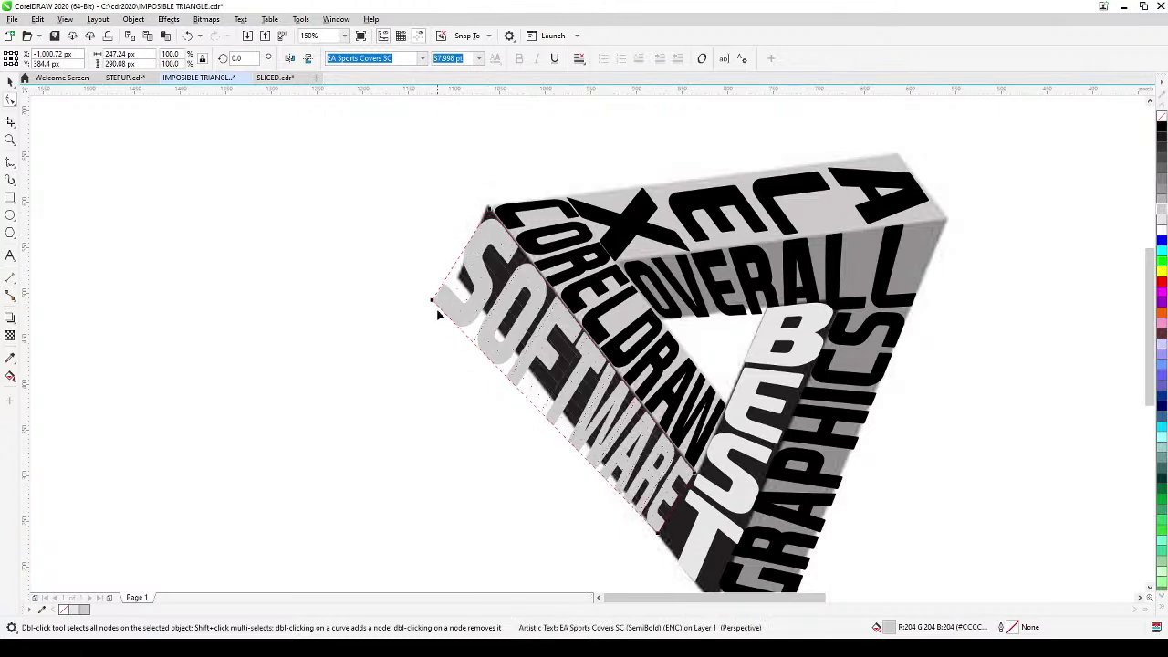
pyautogui.moveTo(430, 304); pyautogui.dragTo(459, 283)
pyautogui.scroll(-2, 629, 301)
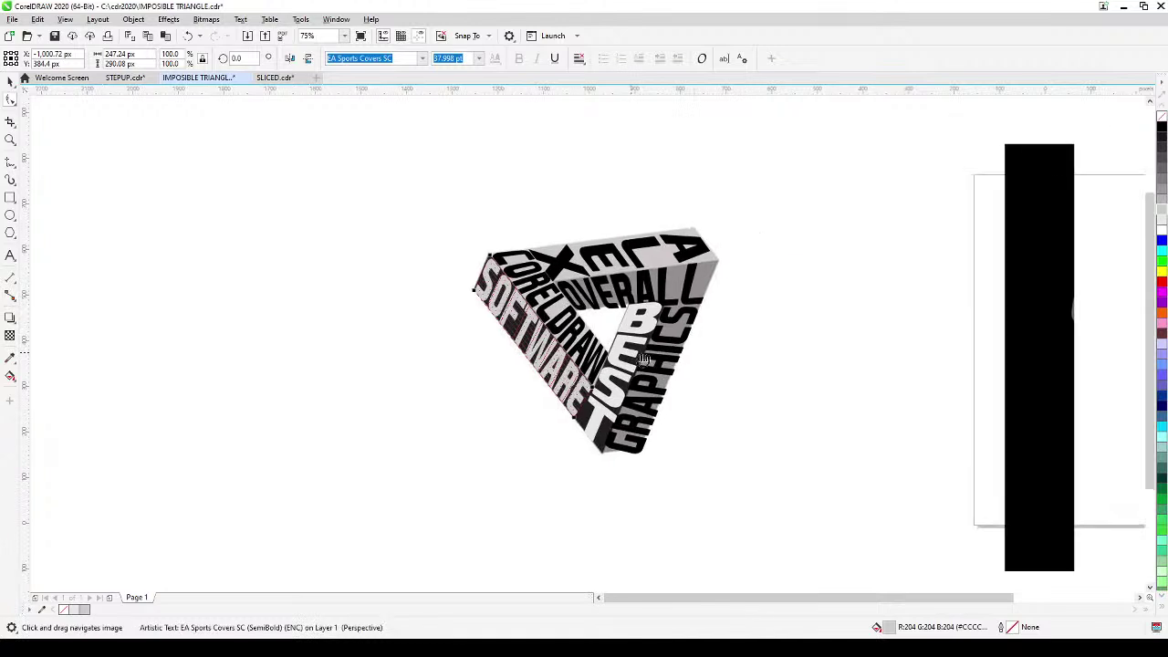
pyautogui.scroll(2, 611, 415)
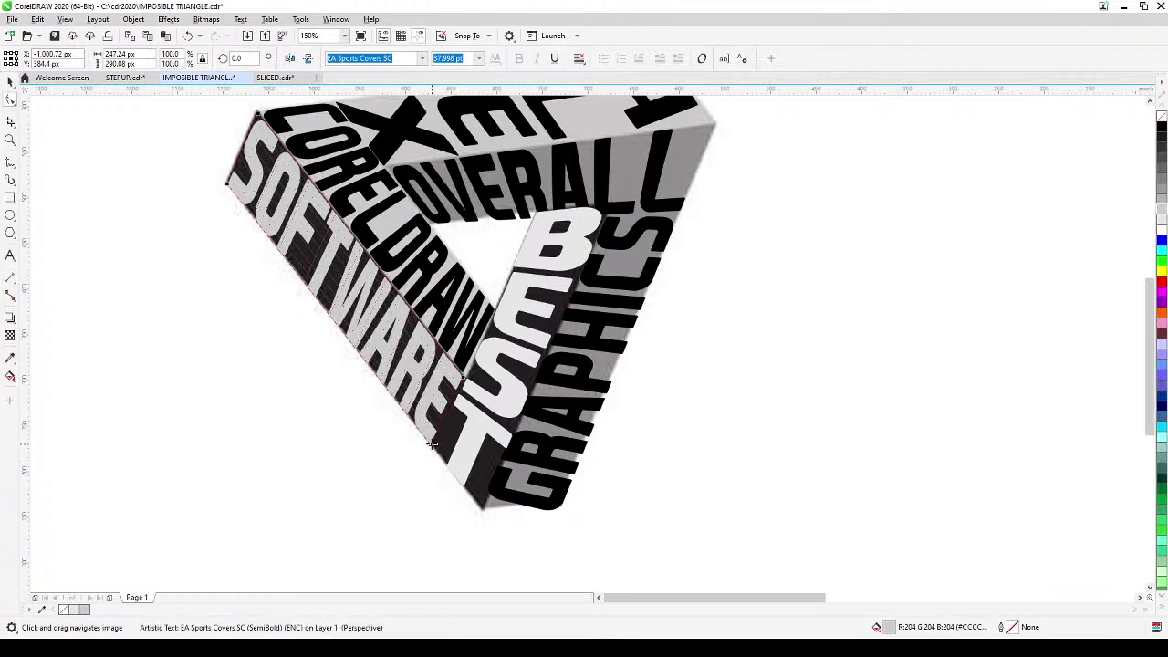
pyautogui.click(10, 81)
# - Reopen the perspective of GRAPHICS and stretch its two lower corners outward beyond the right gray face
pyautogui.scroll(-1, 555, 351)
pyautogui.moveTo(690, 390); pyautogui.dragTo(594, 397)
pyautogui.scroll(-1, 594, 397)
pyautogui.scroll(1, 605, 404)
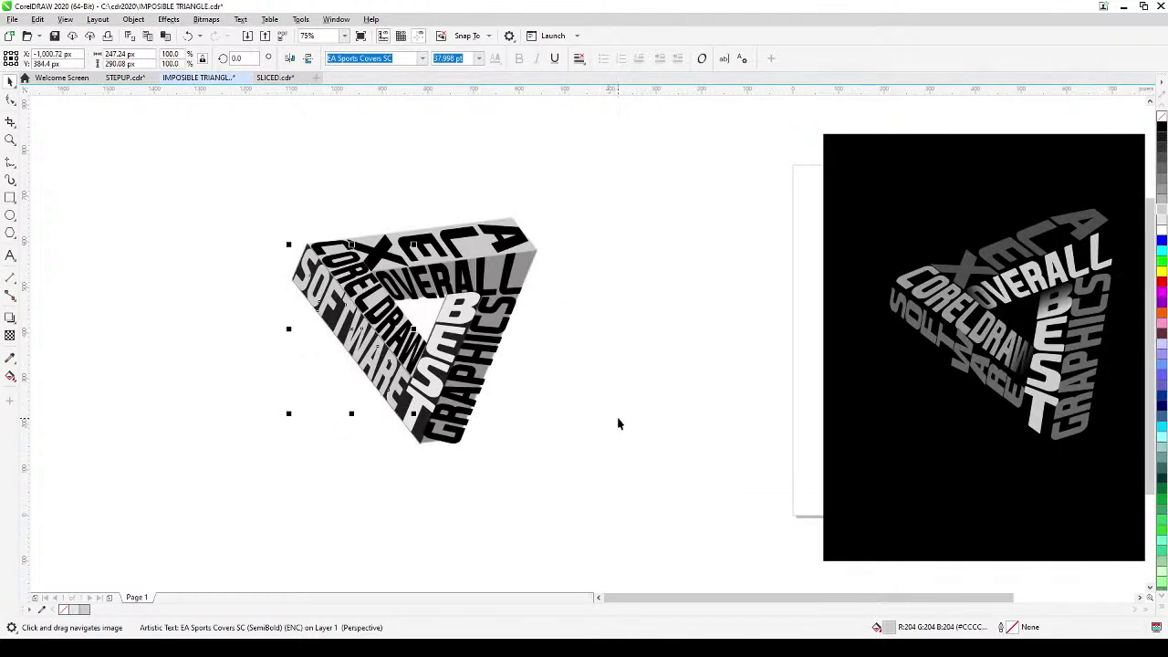
pyautogui.click(475, 402)
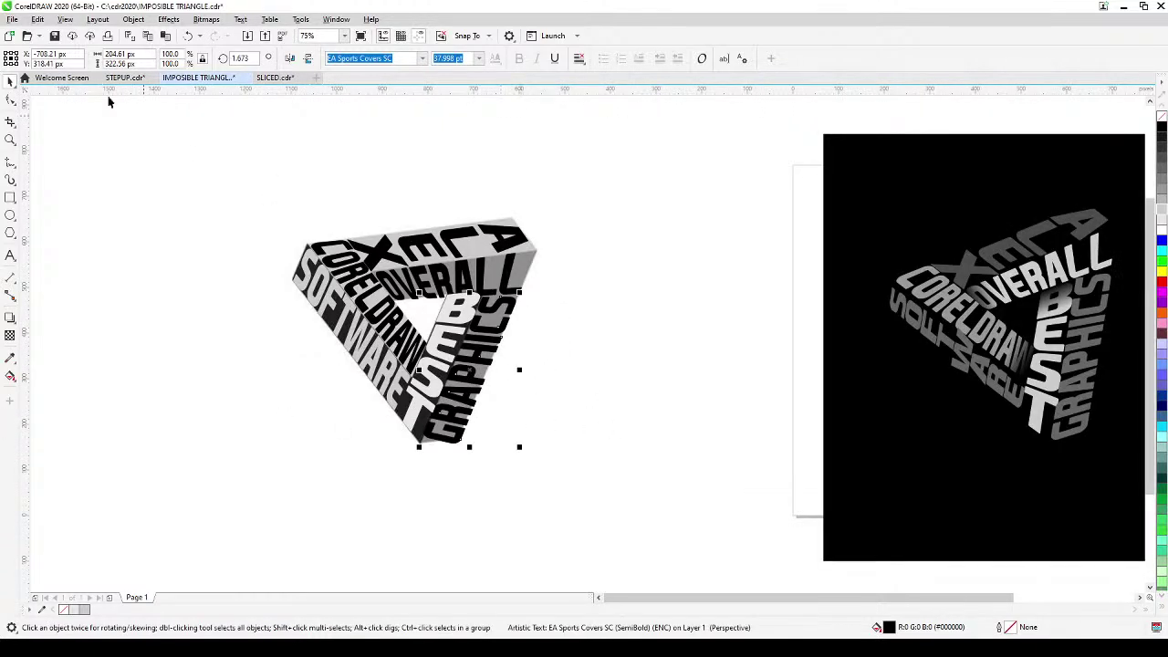
pyautogui.click(10, 99)
pyautogui.scroll(2, 481, 459)
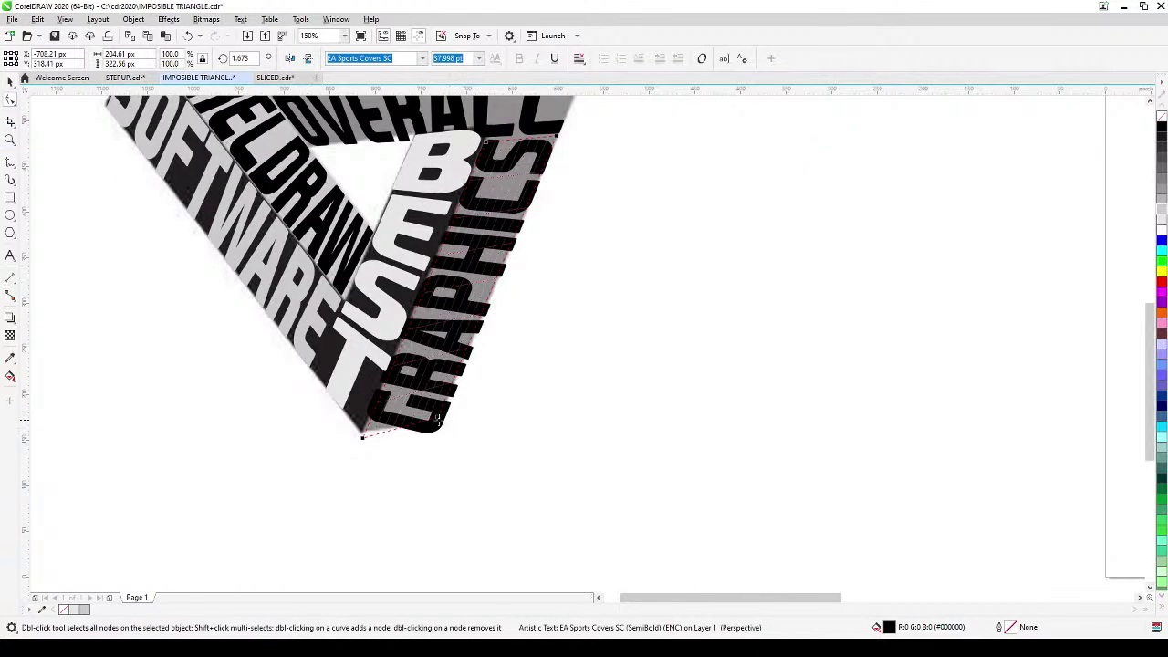
pyautogui.moveTo(438, 419); pyautogui.dragTo(447, 406)
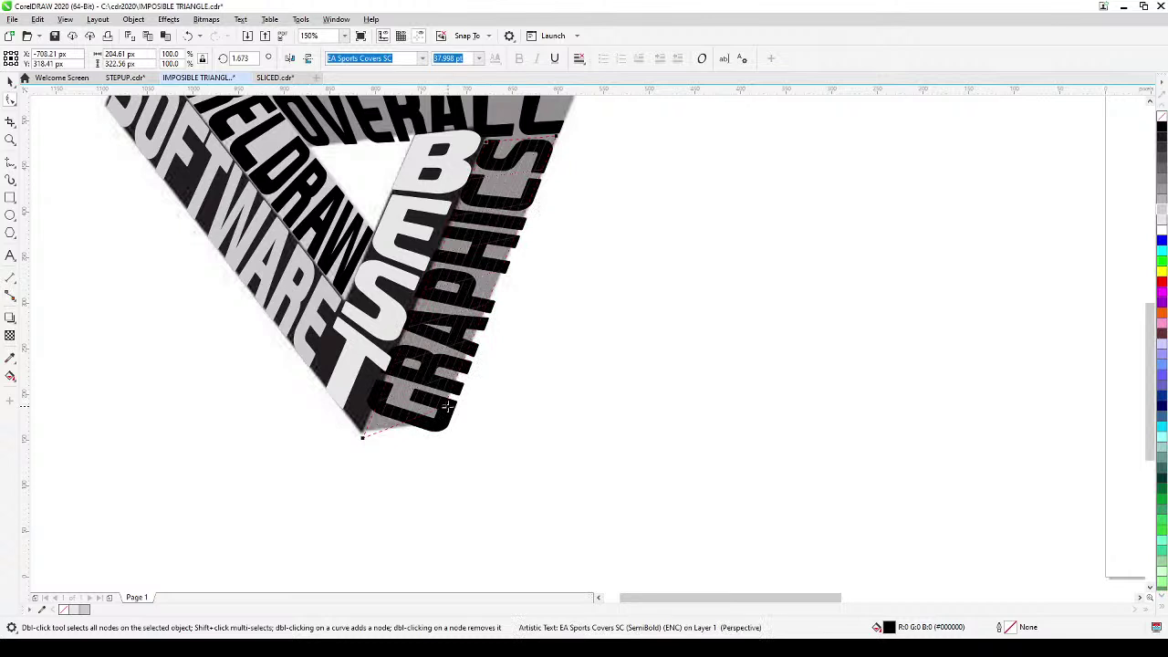
pyautogui.moveTo(362, 437); pyautogui.dragTo(353, 458)
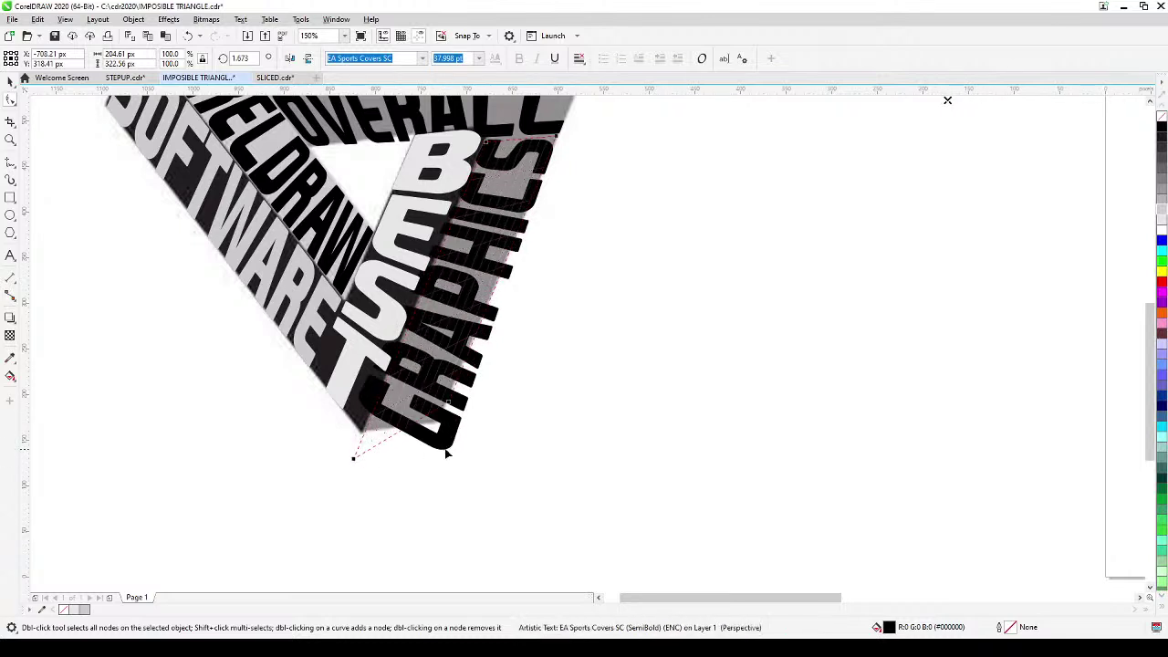
# - Pull the lower perspective corners of GRAPHICS back to the triangle's bottom tip and shift its vanishing point slightly inward
pyautogui.scroll(-2, 563, 394)
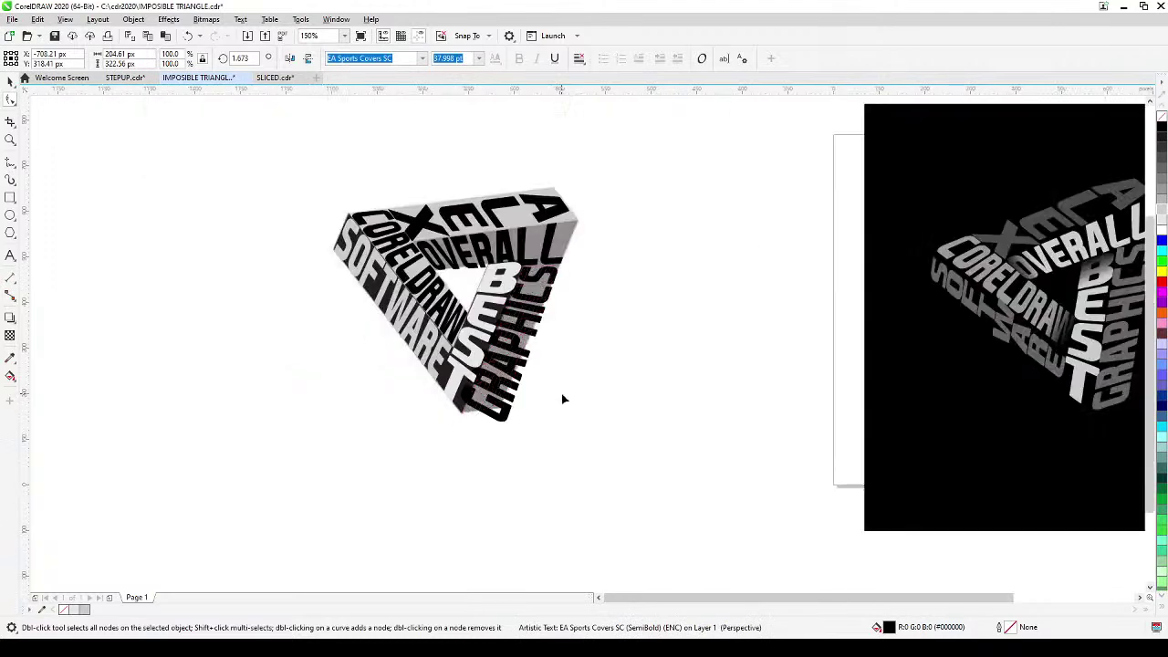
pyautogui.scroll(2, 566, 398)
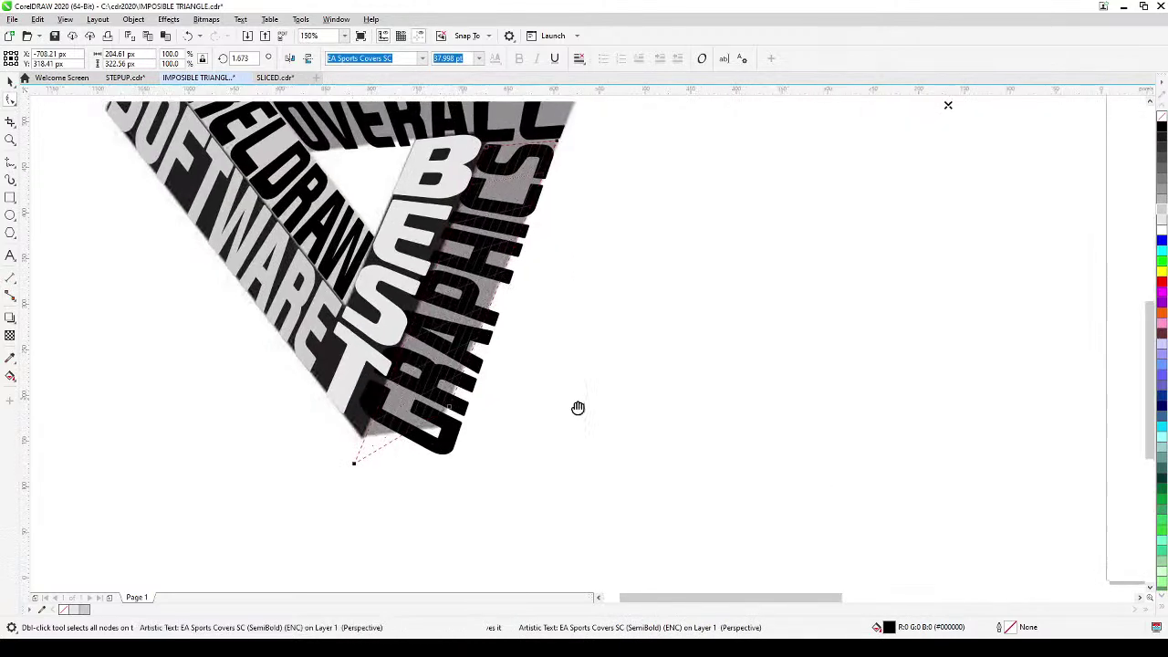
pyautogui.moveTo(574, 402); pyautogui.dragTo(630, 451)
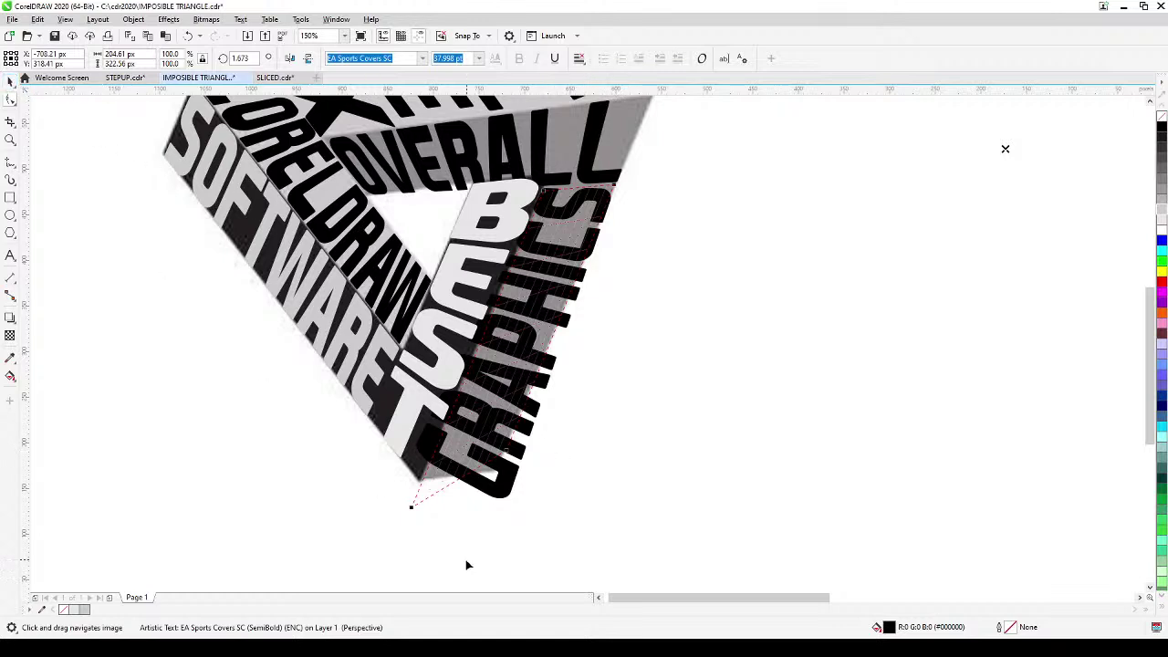
pyautogui.moveTo(412, 511); pyautogui.dragTo(425, 484)
pyautogui.moveTo(508, 450); pyautogui.dragTo(507, 438)
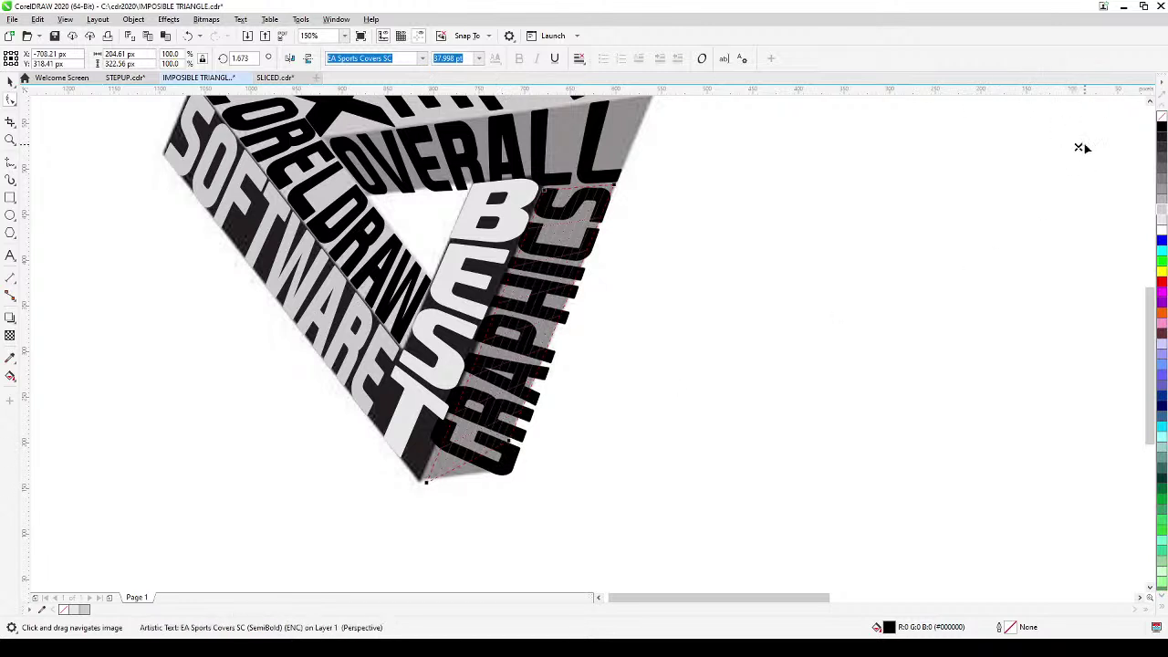
pyautogui.moveTo(1078, 149); pyautogui.dragTo(1063, 153)
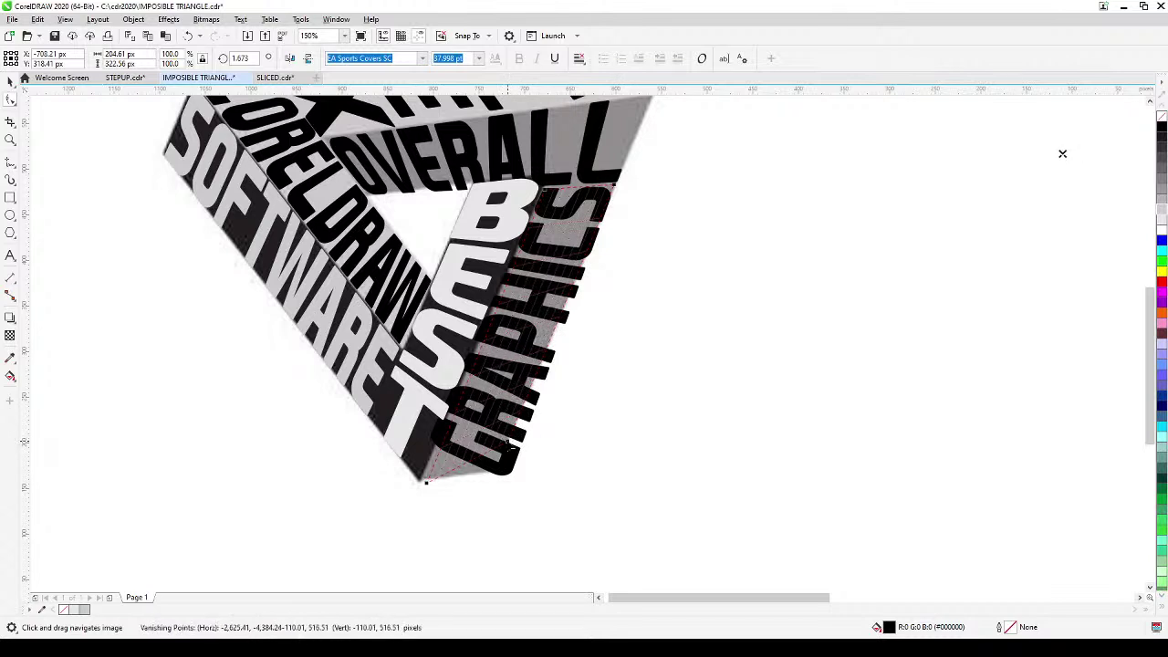
pyautogui.moveTo(509, 442); pyautogui.dragTo(503, 442)
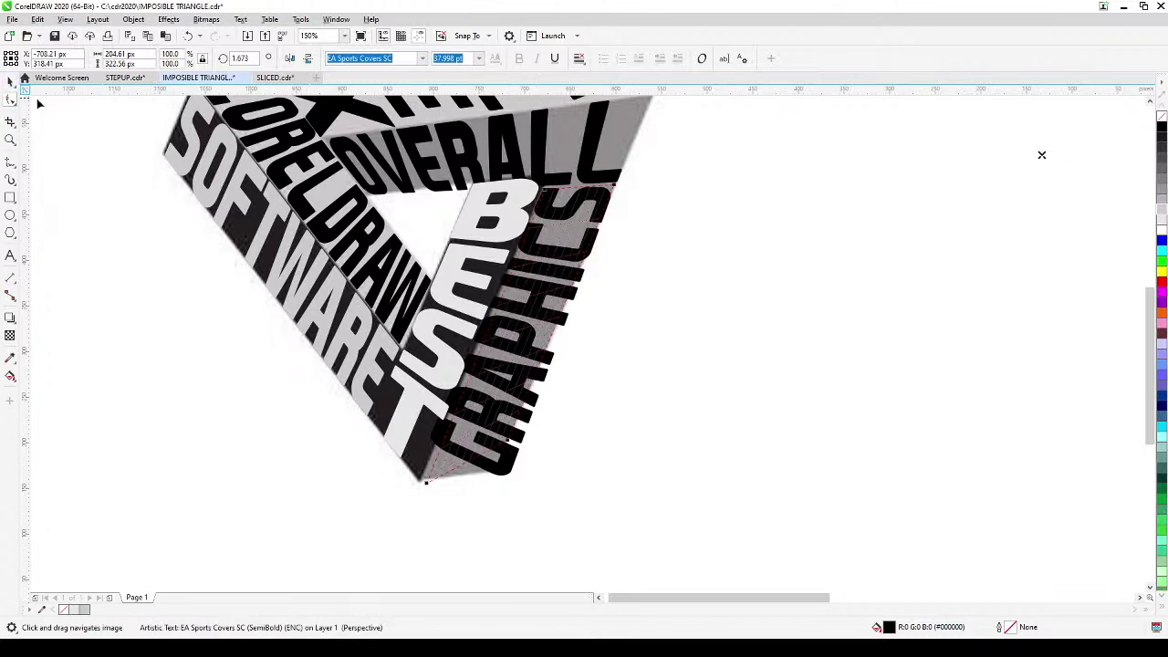
pyautogui.click(11, 82)
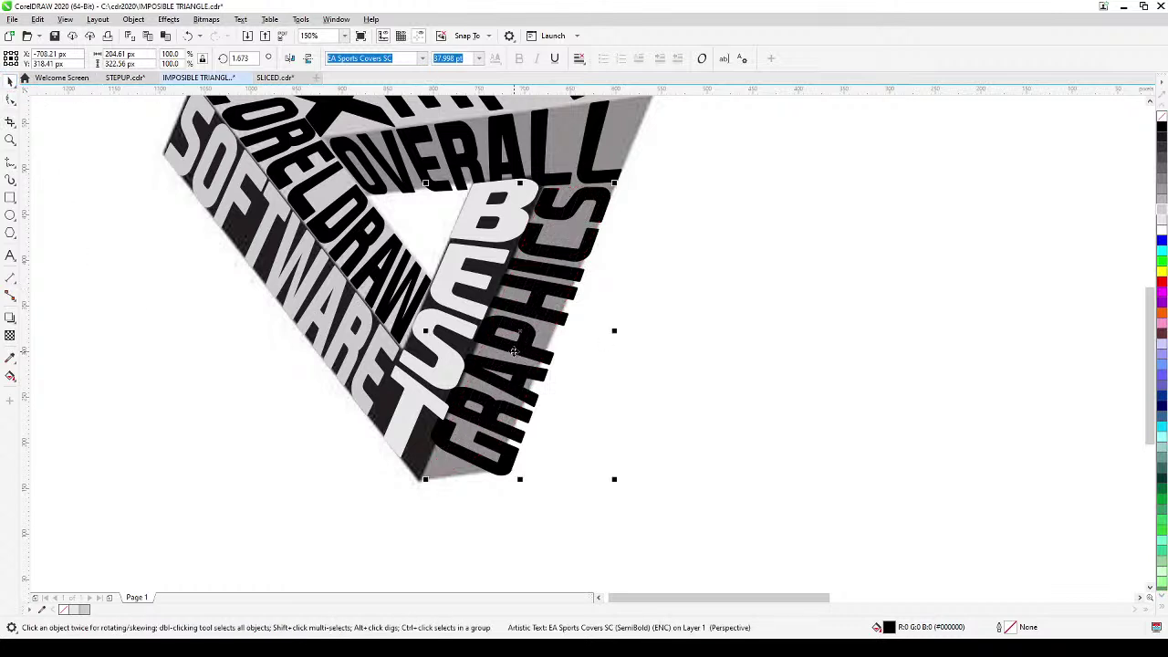
# - Undo a small trial move of GRAPHICS and convert the perspective text to curves
pyautogui.moveTo(514, 352); pyautogui.dragTo(528, 347)
pyautogui.hotkey('ctrl', 'z')
pyautogui.click(133, 19)
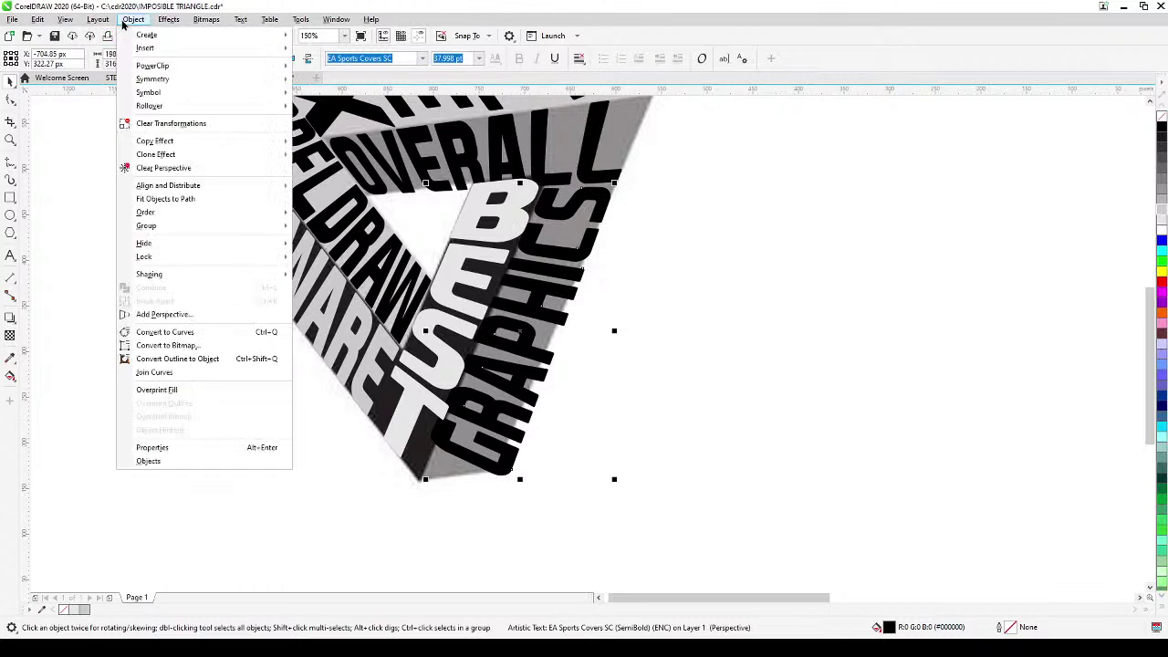
pyautogui.click(203, 336)
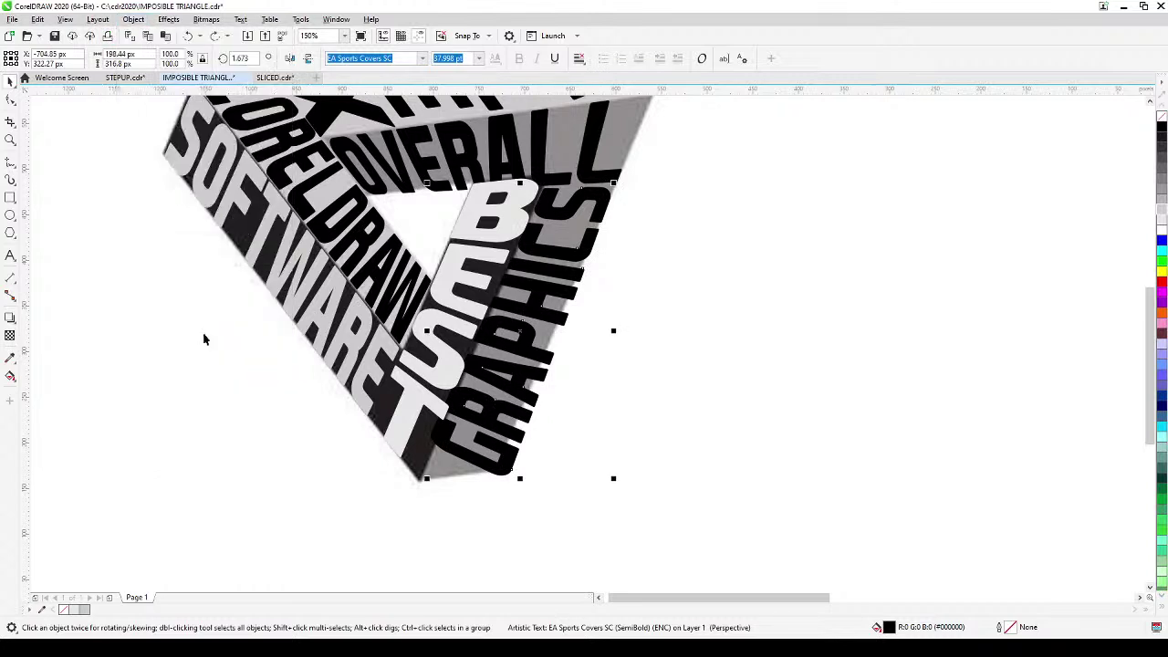
pyautogui.click(489, 436)
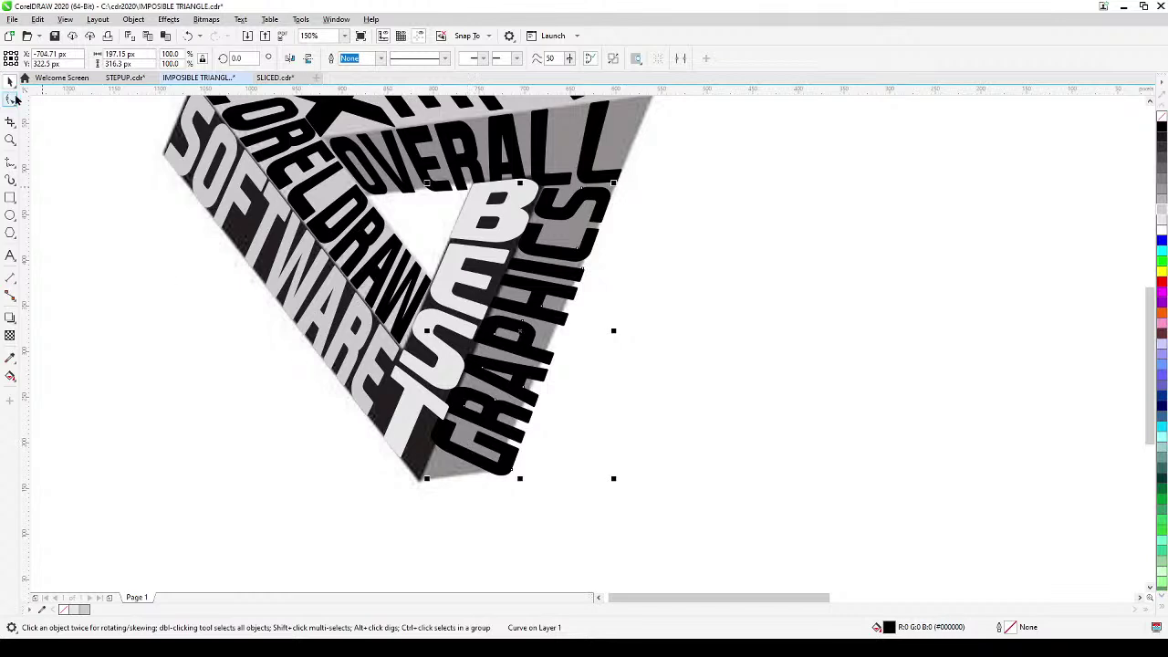
# - Narrow the converted GRAPHICS curves from their inner side to about 190 px wide, 96.6% of the width
pyautogui.click(11, 98)
pyautogui.scroll(2, 534, 476)
pyautogui.scroll(-2, 553, 498)
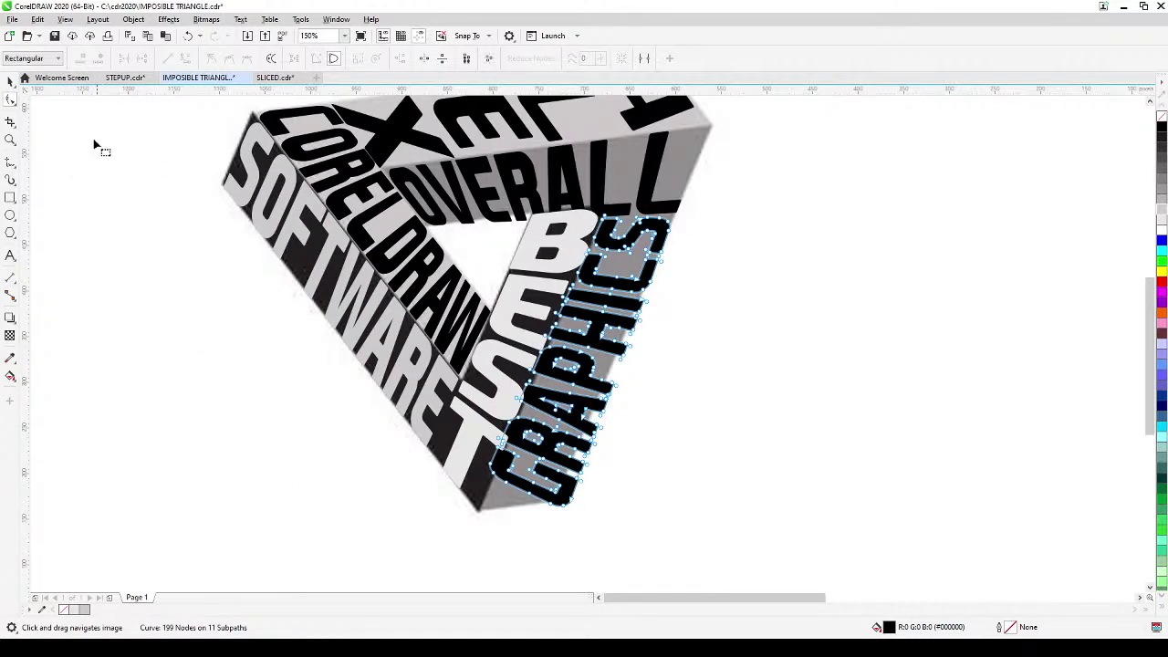
pyautogui.click(10, 80)
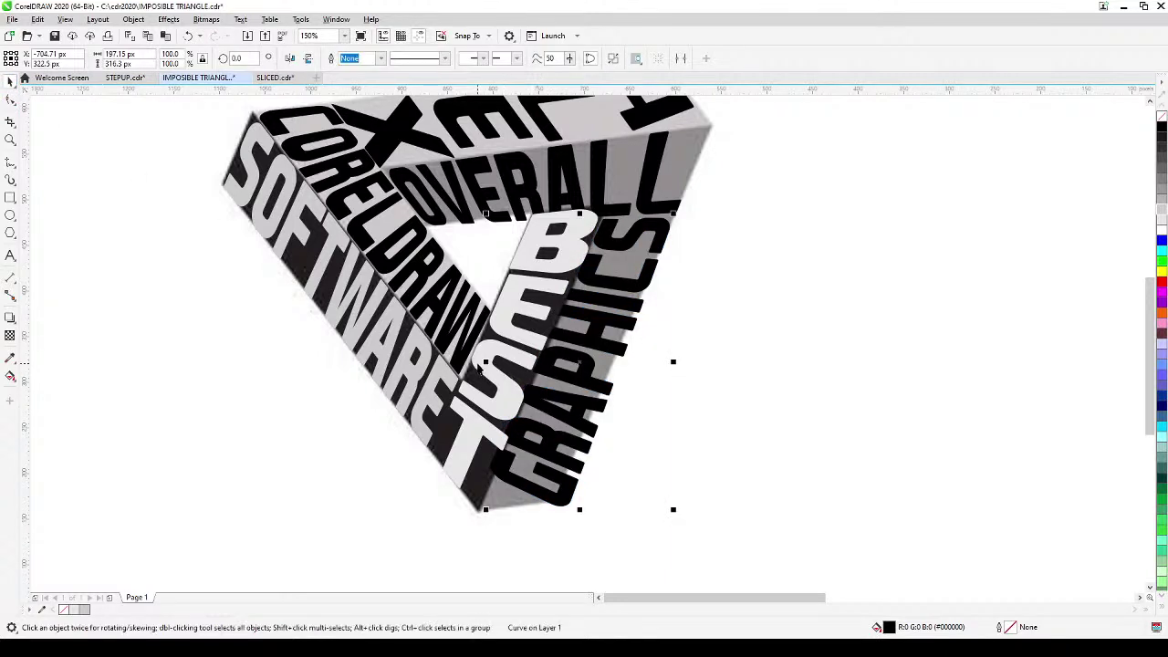
pyautogui.moveTo(485, 362); pyautogui.dragTo(491, 362)
pyautogui.click(576, 376)
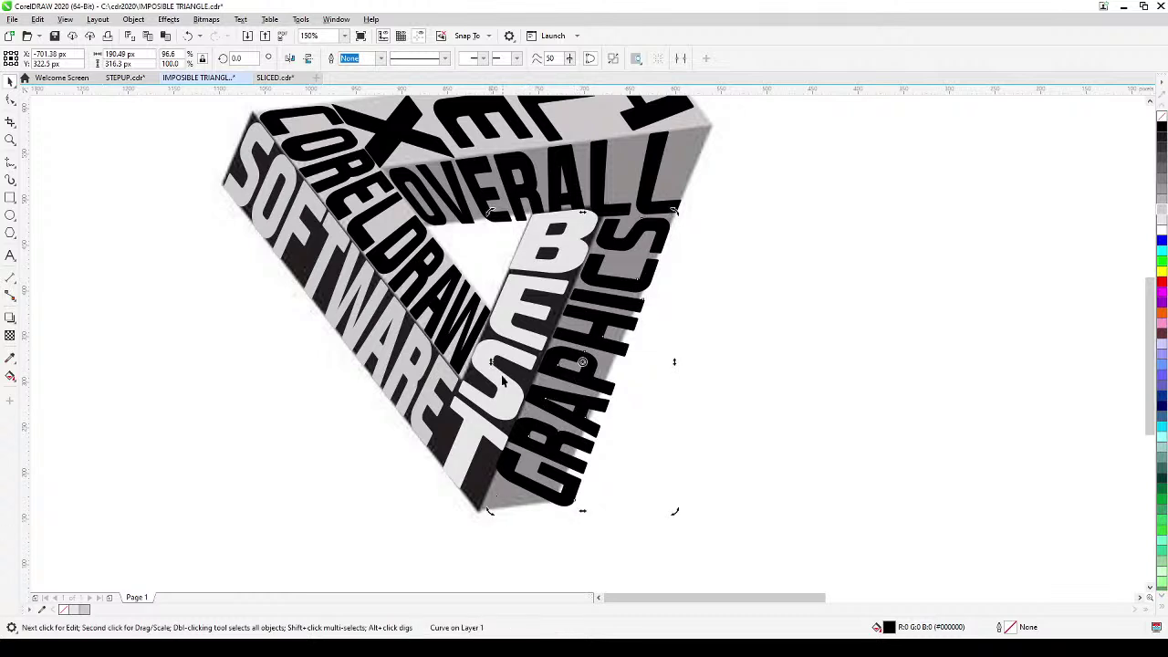
# - Skew the GRAPHICS curves slightly downward and nudge them toward the inner edge of the triangle's right face
pyautogui.moveTo(489, 362); pyautogui.dragTo(489, 367)
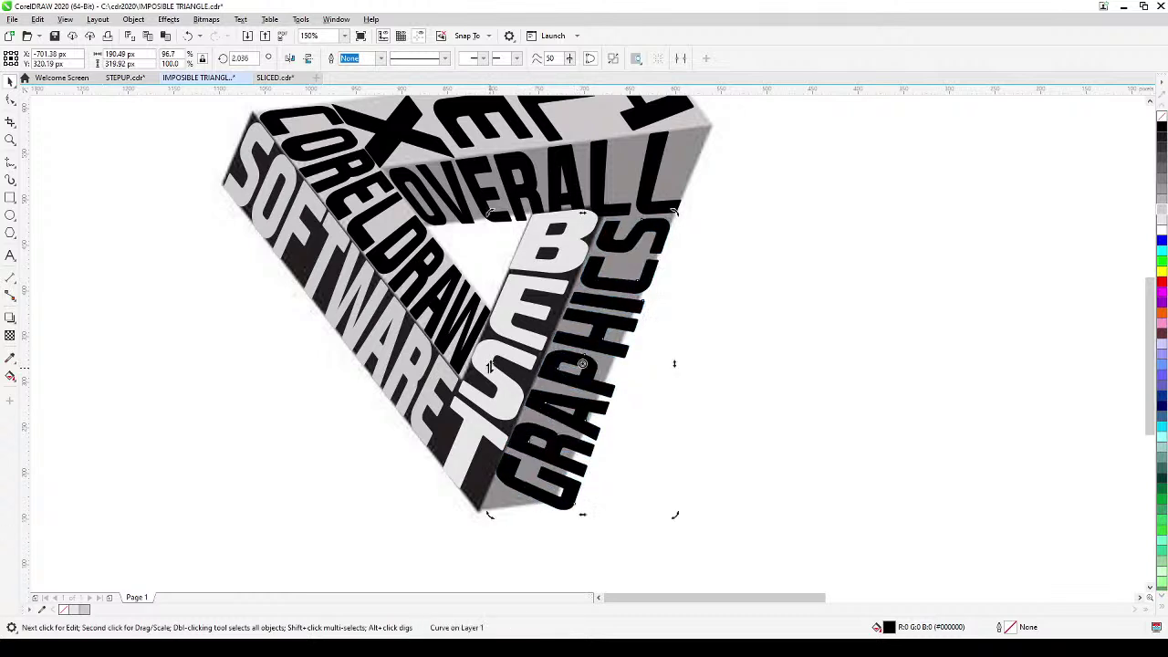
pyautogui.press('Escape')
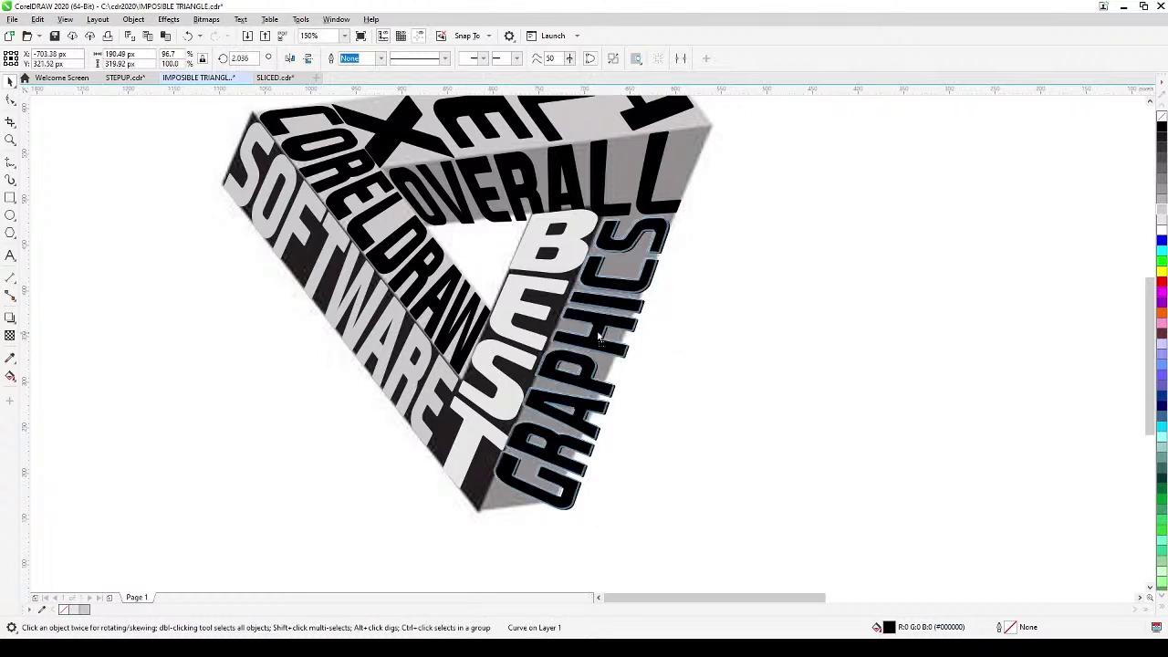
pyautogui.click(599, 335)
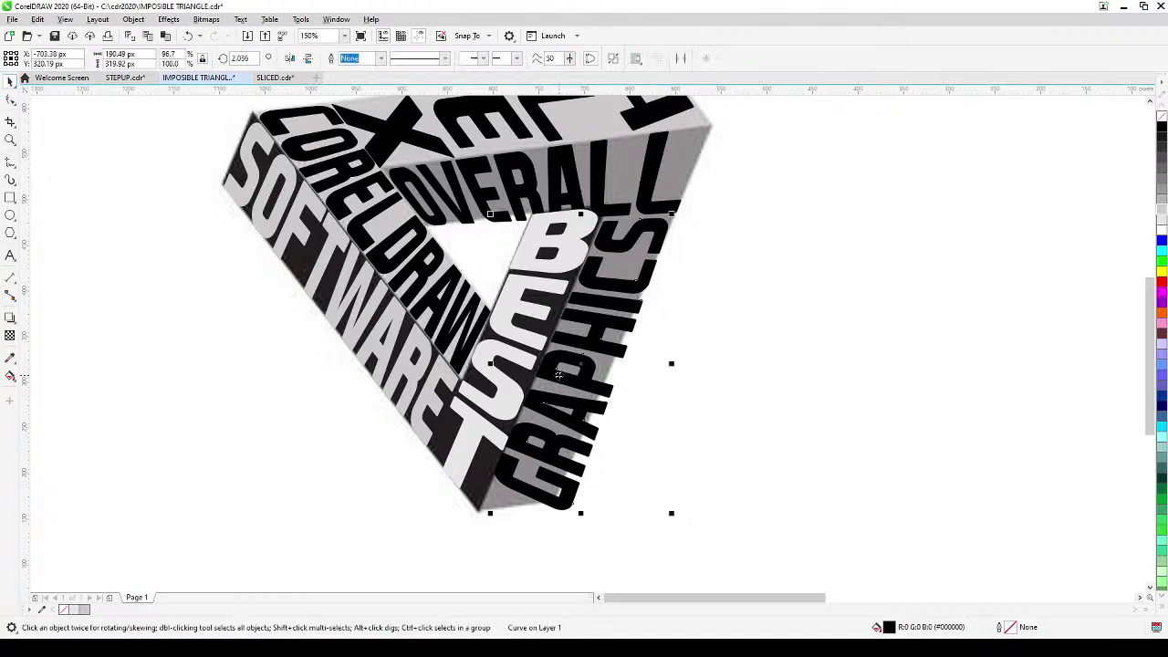
# - Break the GRAPHICS curves apart into separate letter shapes and undo the stray move of the reference triangle image
pyautogui.click(134, 19)
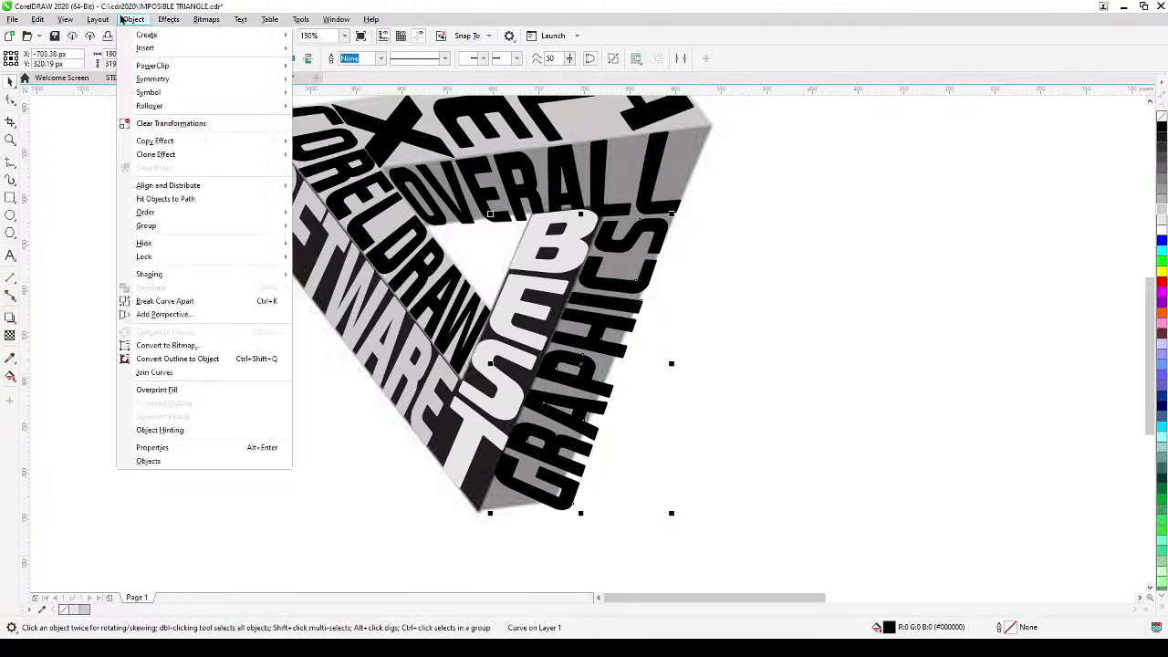
pyautogui.click(166, 345)
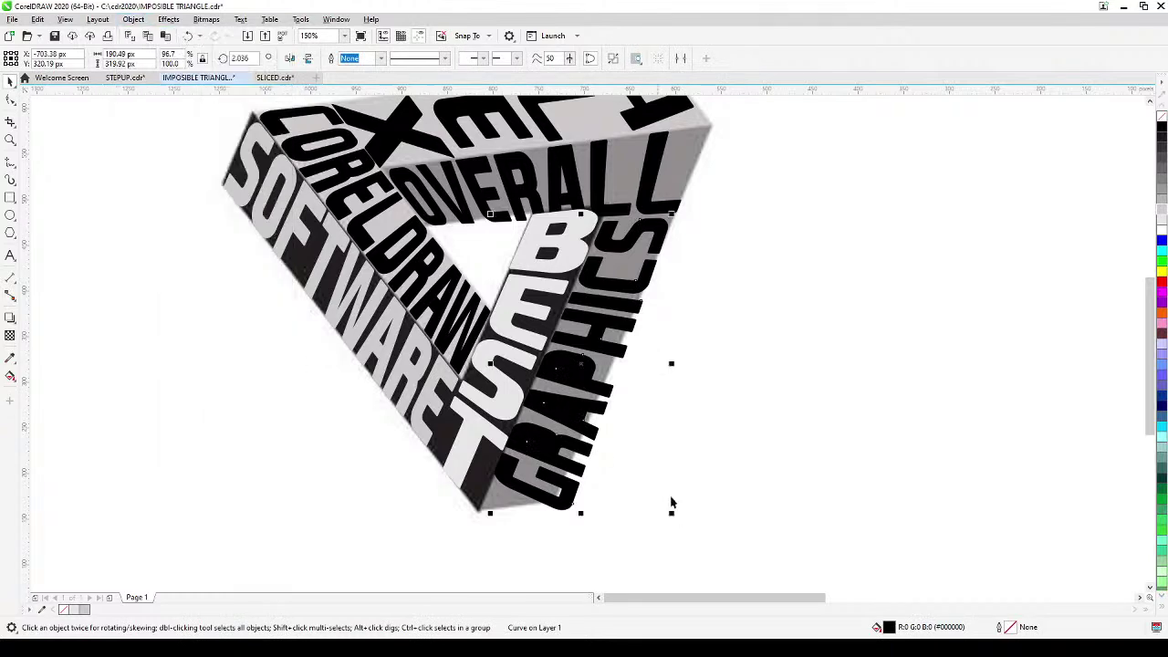
pyautogui.moveTo(674, 501); pyautogui.dragTo(676, 497)
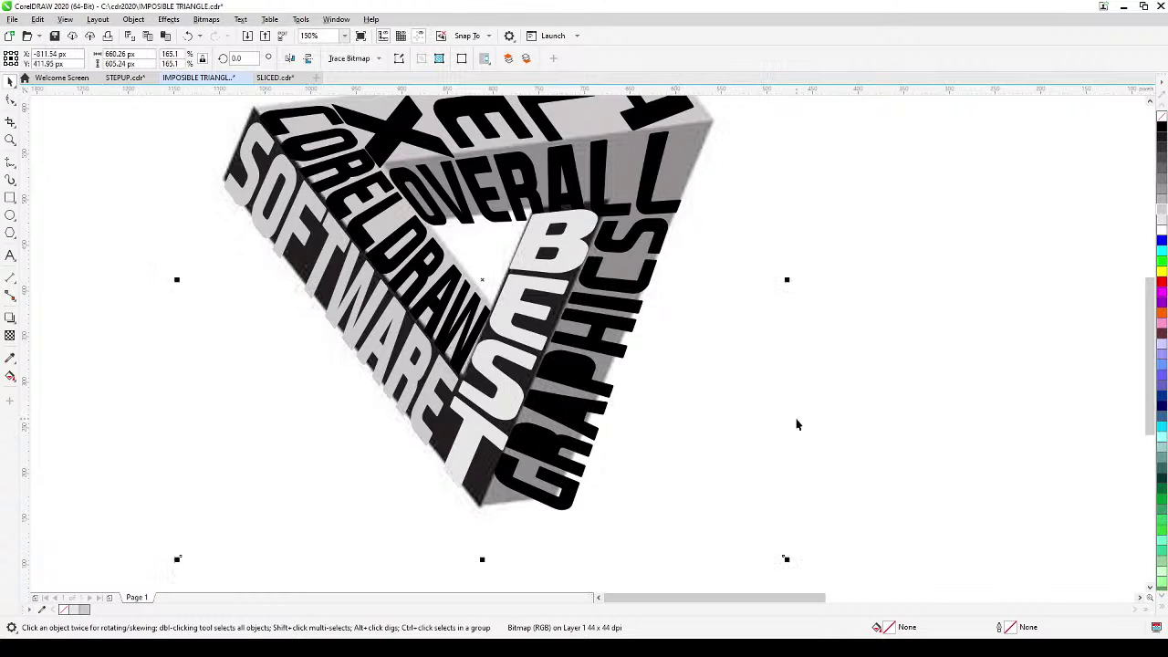
pyautogui.click(767, 444)
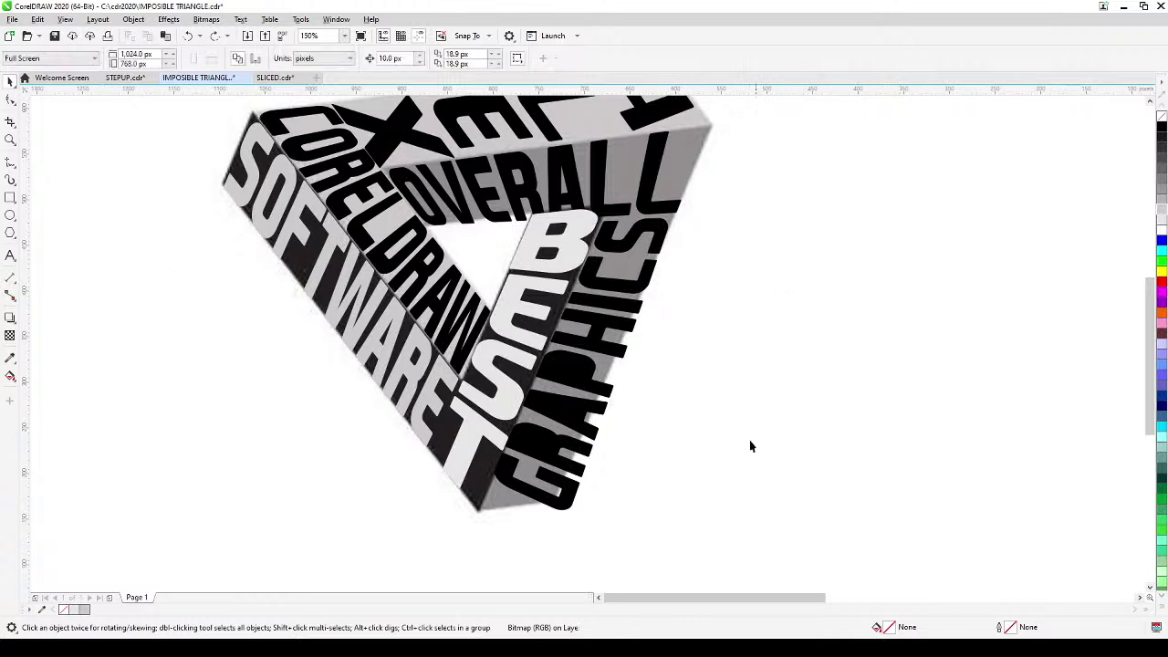
# - Combine the outer and inner shapes of the letters R, A and P in GRAPHICS to restore their holes
pyautogui.moveTo(879, 423); pyautogui.dragTo(484, 493)
pyautogui.click(746, 410)
pyautogui.moveTo(898, 396); pyautogui.dragTo(511, 456)
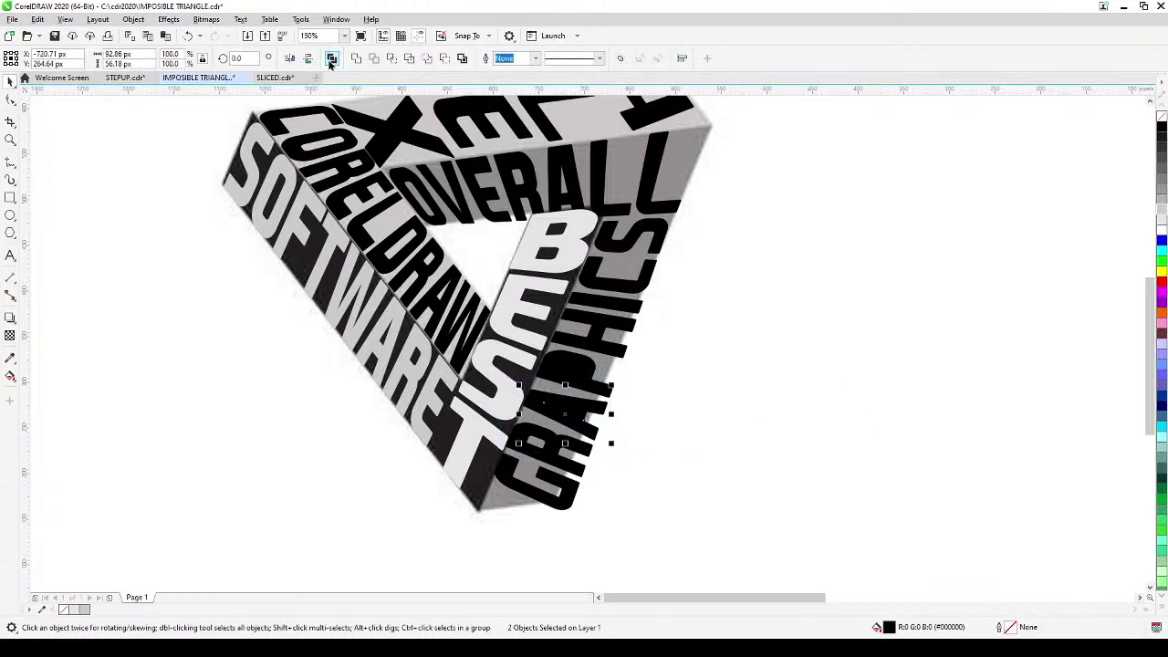
pyautogui.click(823, 407)
pyautogui.moveTo(842, 353); pyautogui.dragTo(686, 382)
pyautogui.moveTo(922, 339); pyautogui.dragTo(526, 413)
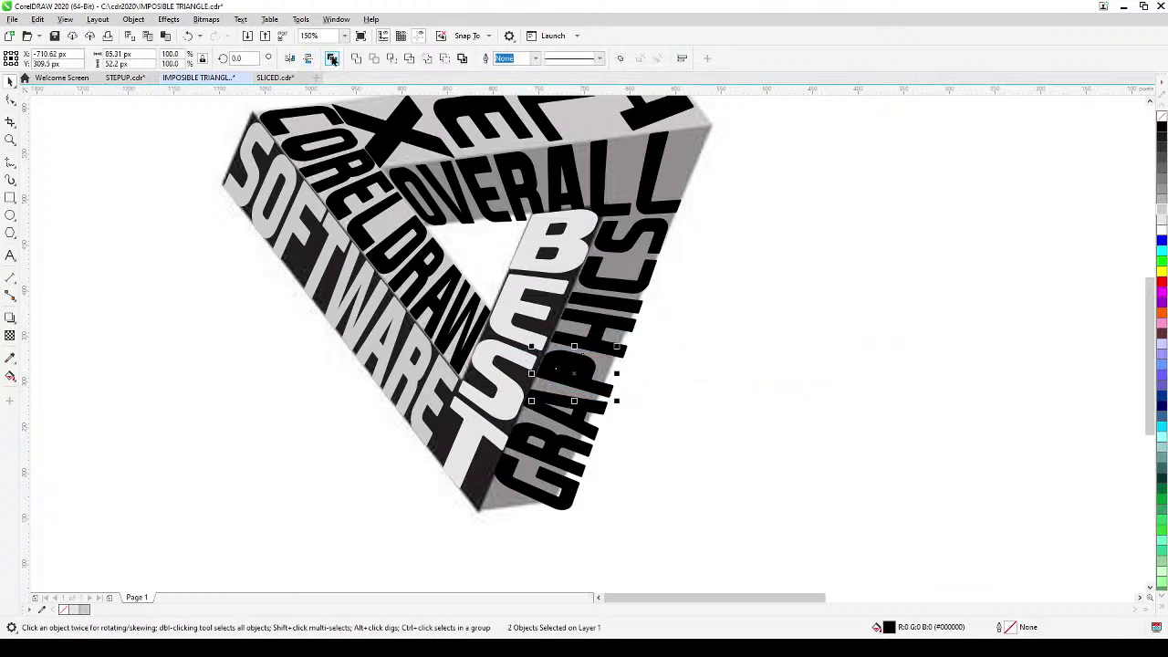
pyautogui.click(476, 506)
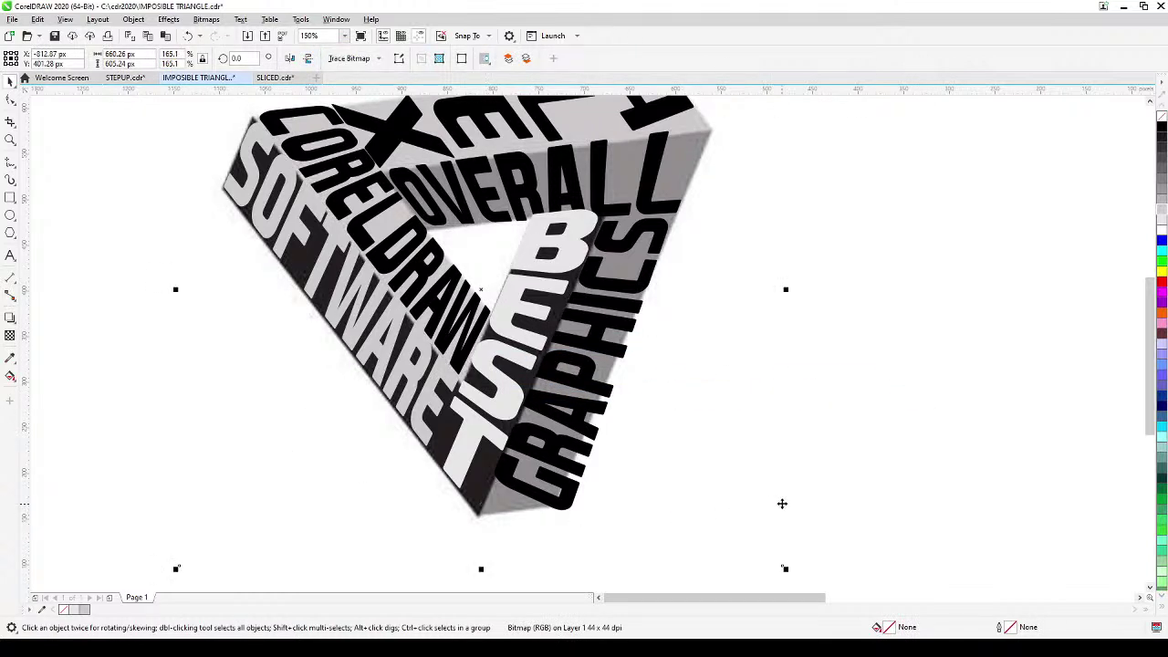
pyautogui.click(865, 425)
# - Narrow the letter G of GRAPHICS to about 76 px wide and skew it to follow the bottom of the right face
pyautogui.scroll(2, 703, 508)
pyautogui.moveTo(703, 509); pyautogui.dragTo(999, 433)
pyautogui.click(659, 412)
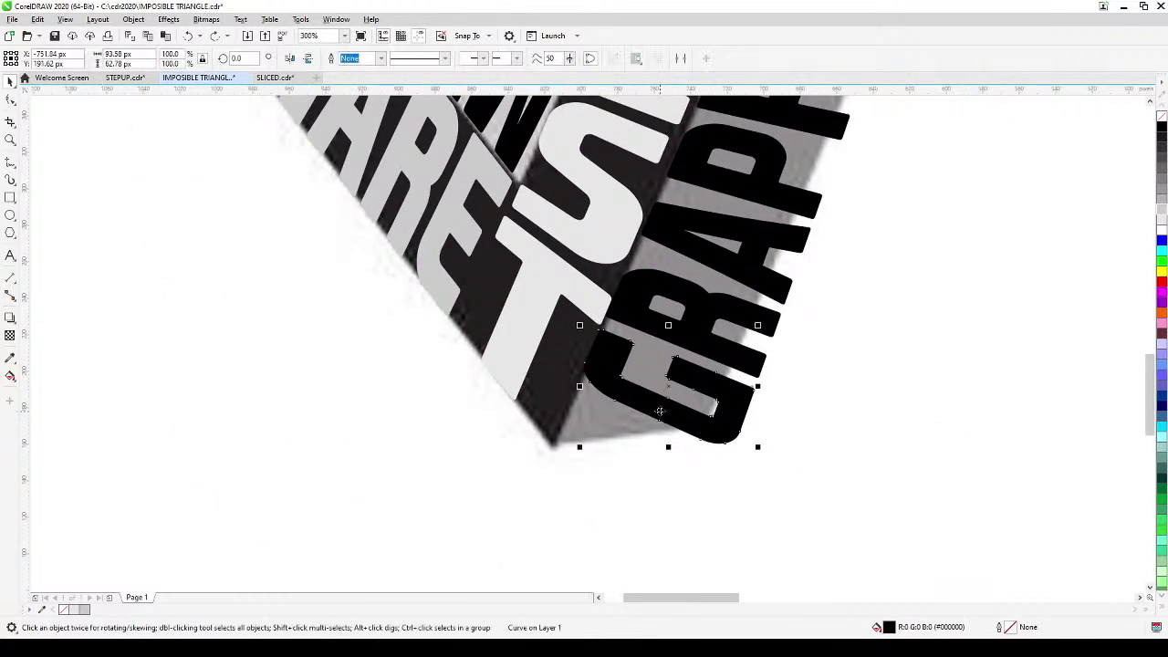
pyautogui.click(659, 410)
pyautogui.click(744, 407)
pyautogui.moveTo(759, 388); pyautogui.dragTo(728, 375)
pyautogui.click(721, 386)
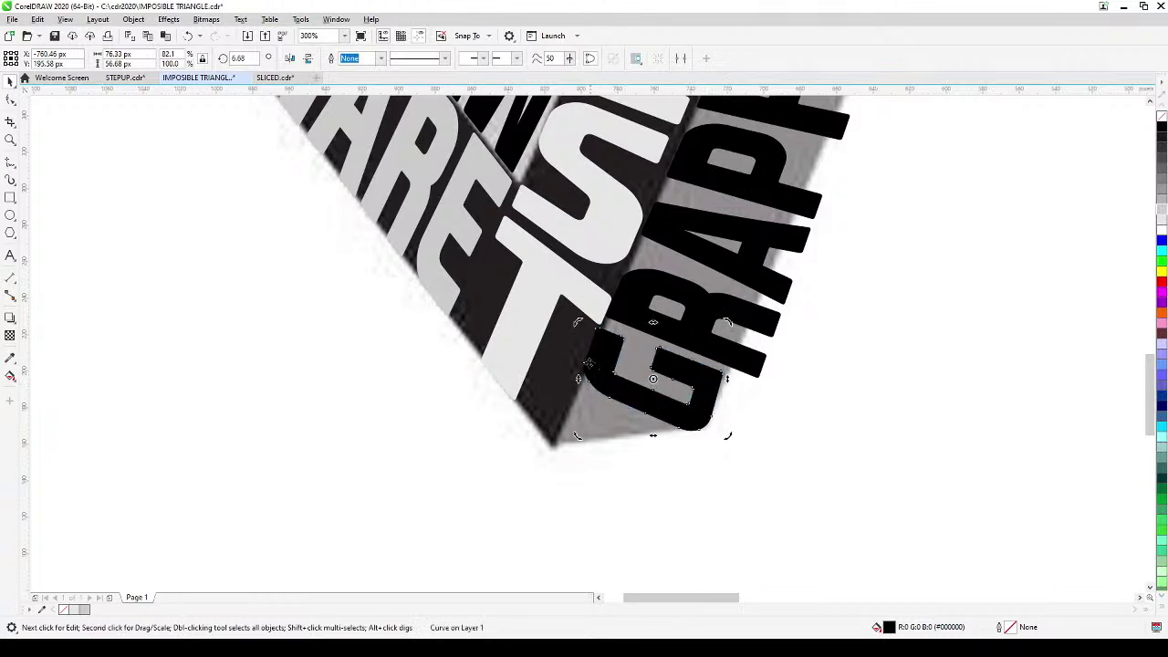
pyautogui.click(597, 352)
pyautogui.click(593, 368)
pyautogui.moveTo(580, 378); pyautogui.dragTo(568, 398)
pyautogui.click(697, 398)
# - Narrow the letter R of GRAPHICS to about 78 px wide and skew it slightly to fit the right face
pyautogui.click(712, 358)
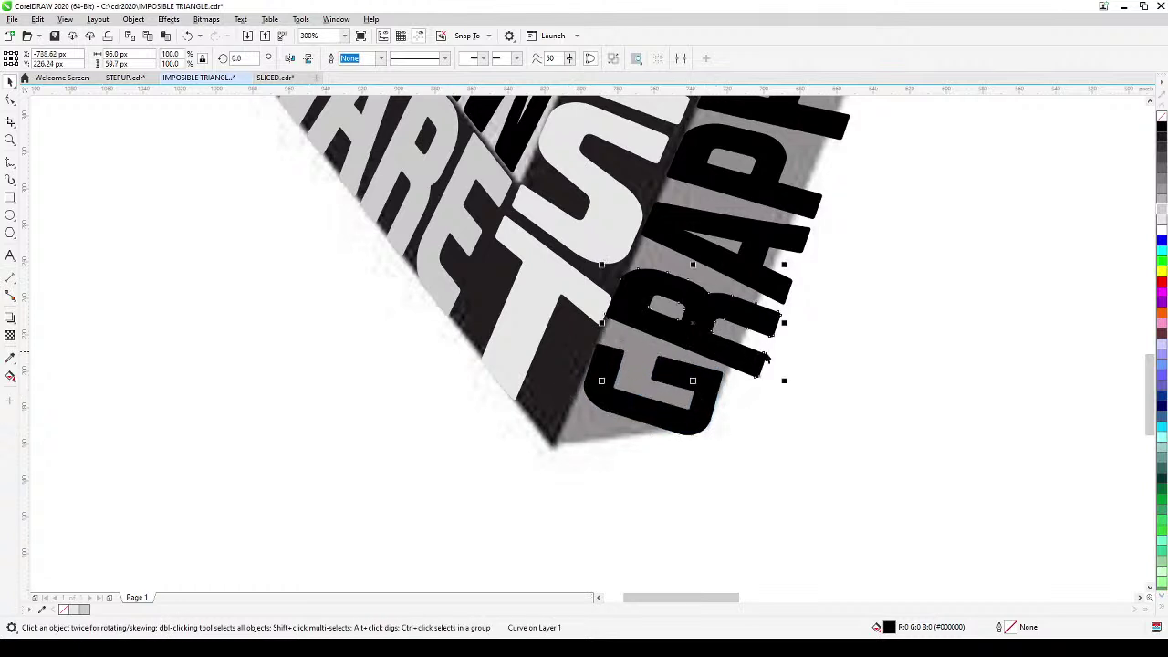
pyautogui.moveTo(784, 323); pyautogui.dragTo(758, 310)
pyautogui.click(747, 323)
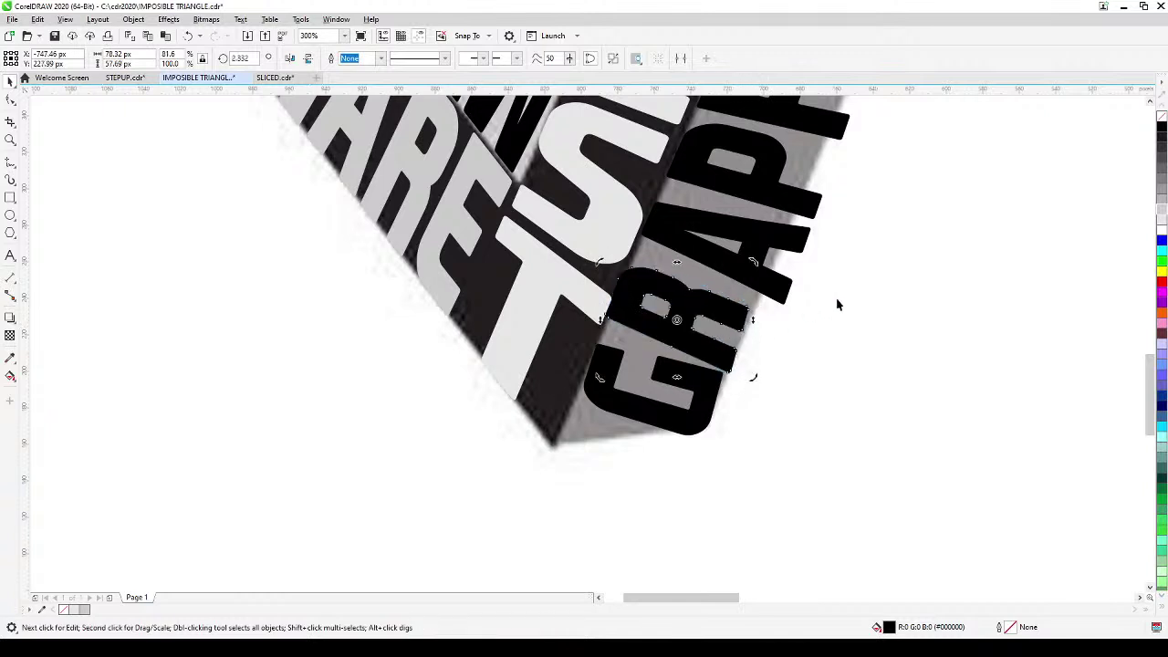
pyautogui.click(830, 306)
pyautogui.scroll(-3, 829, 305)
# - Narrow the letters A, P, H and I of GRAPHICS to the face's outer edge, with H about 85 px wide
pyautogui.click(832, 288)
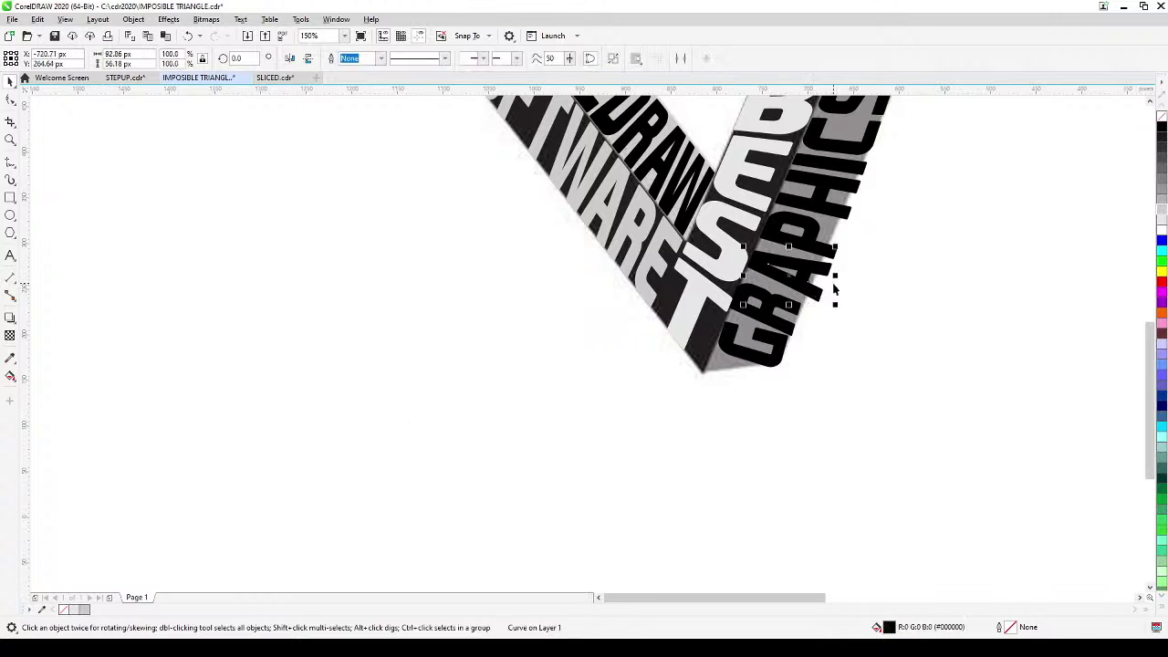
pyautogui.moveTo(824, 273); pyautogui.dragTo(818, 273)
pyautogui.click(827, 248)
pyautogui.moveTo(842, 234); pyautogui.dragTo(830, 234)
pyautogui.moveTo(928, 202); pyautogui.dragTo(816, 317)
pyautogui.click(817, 312)
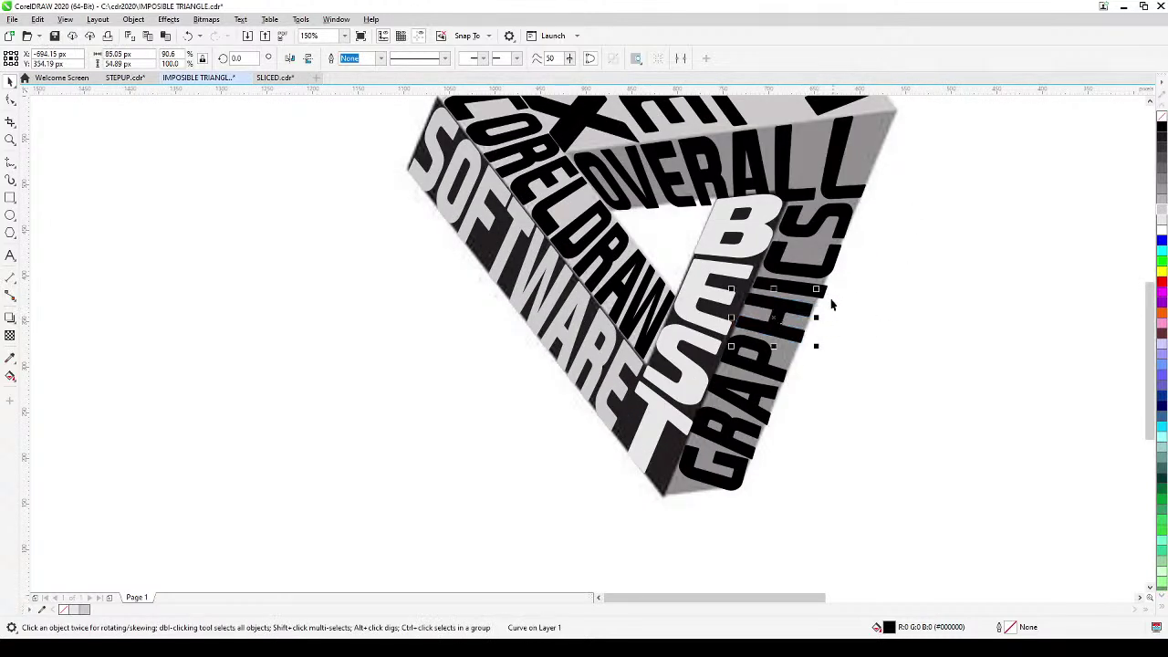
pyautogui.click(825, 292)
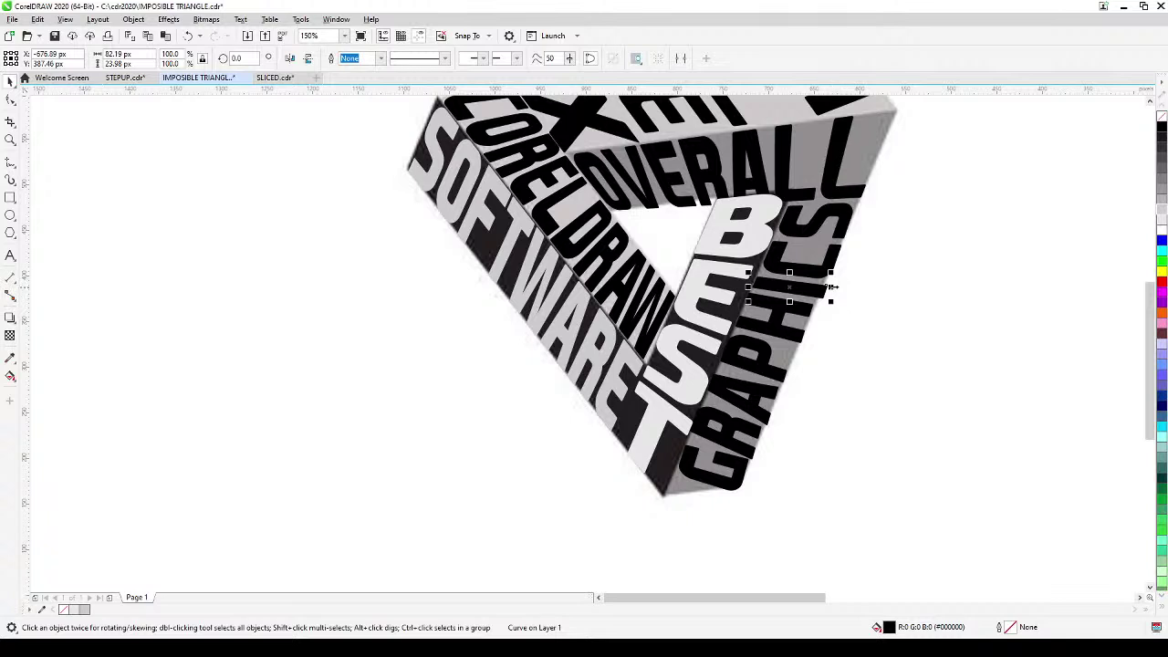
pyautogui.click(881, 295)
# - Delete the reference triangle image behind the lettering
pyautogui.scroll(-2, 880, 294)
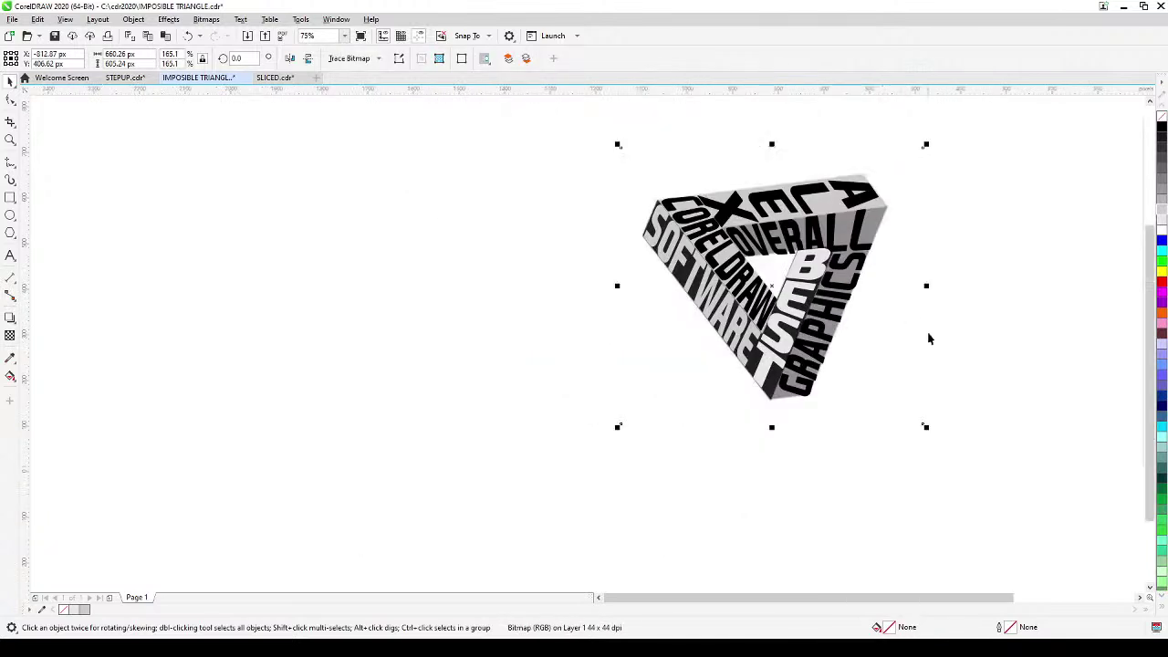
pyautogui.moveTo(928, 337); pyautogui.dragTo(791, 405)
pyautogui.click(829, 334)
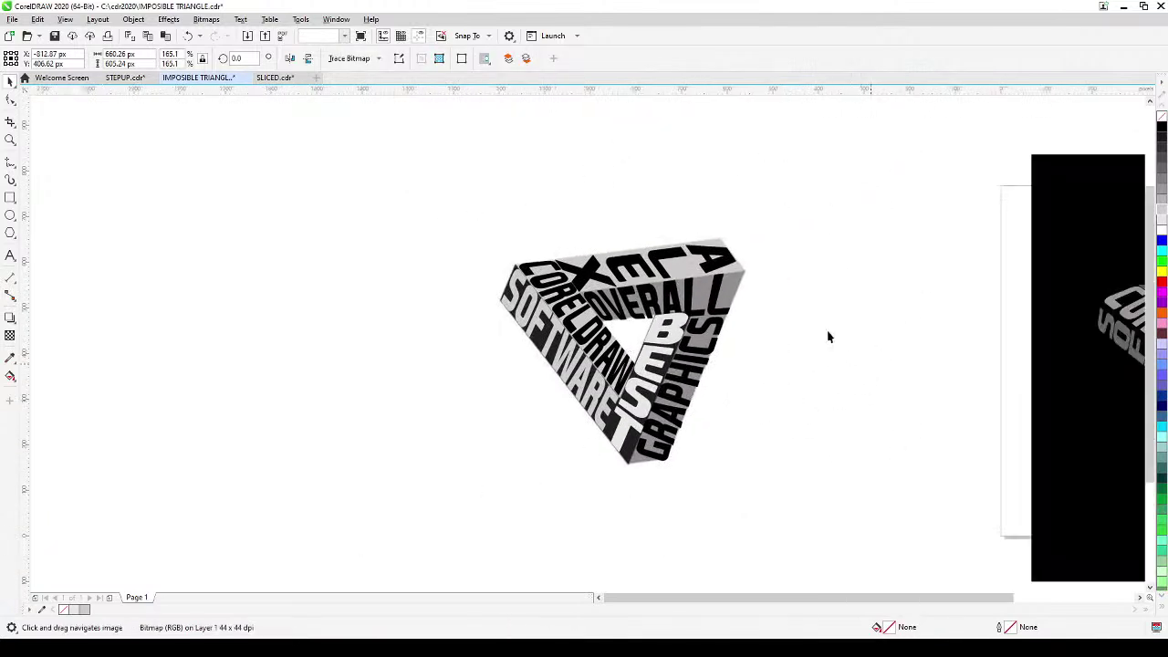
pyautogui.click(748, 282)
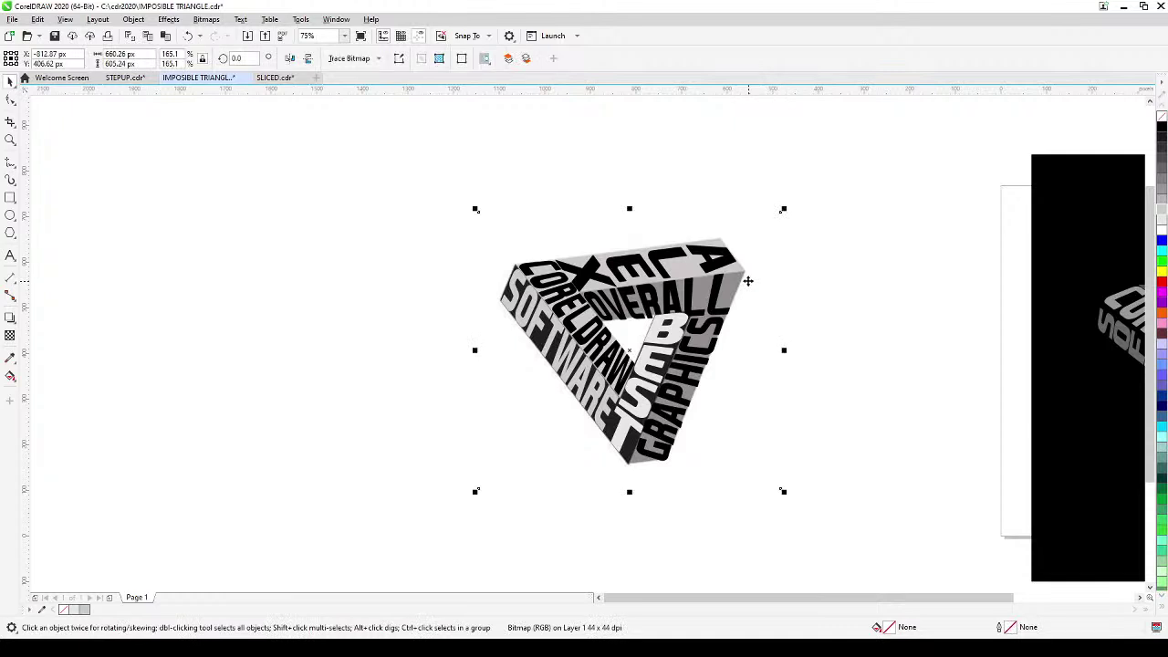
pyautogui.press('Delete')
# - Sample the finished design's grays with the Color Eyedropper, applying dark gray to the top-face word and medium gray to CORELDRAW
pyautogui.moveTo(801, 381); pyautogui.dragTo(698, 393)
pyautogui.moveTo(785, 410); pyautogui.dragTo(723, 384)
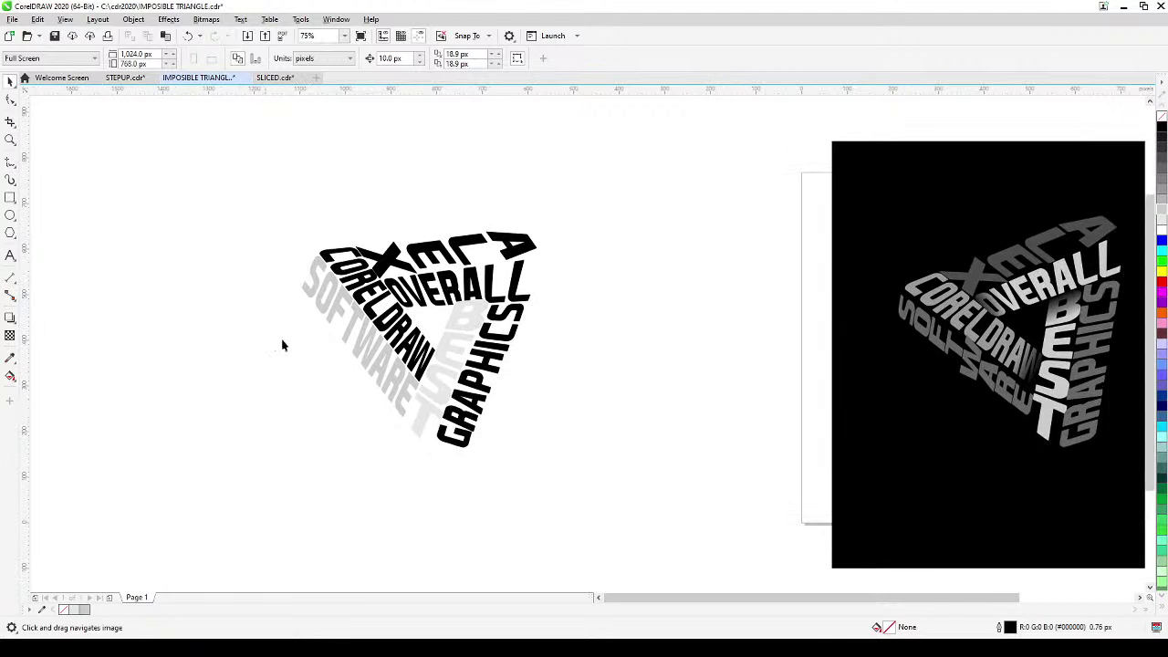
pyautogui.moveTo(529, 332); pyautogui.dragTo(498, 345)
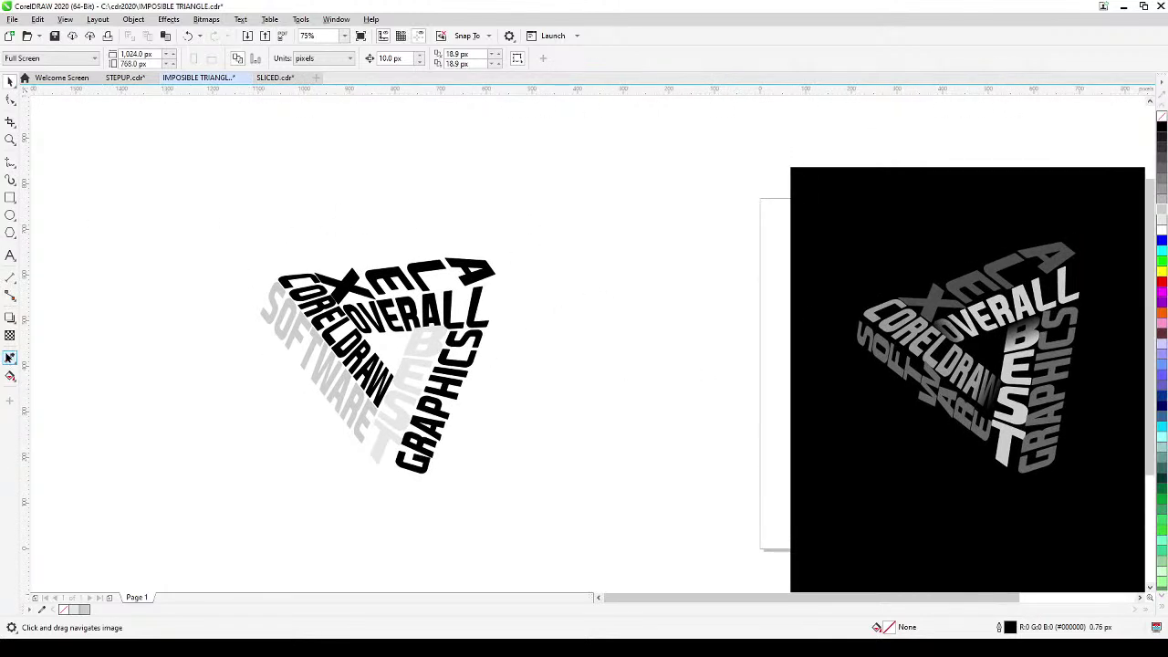
pyautogui.click(10, 358)
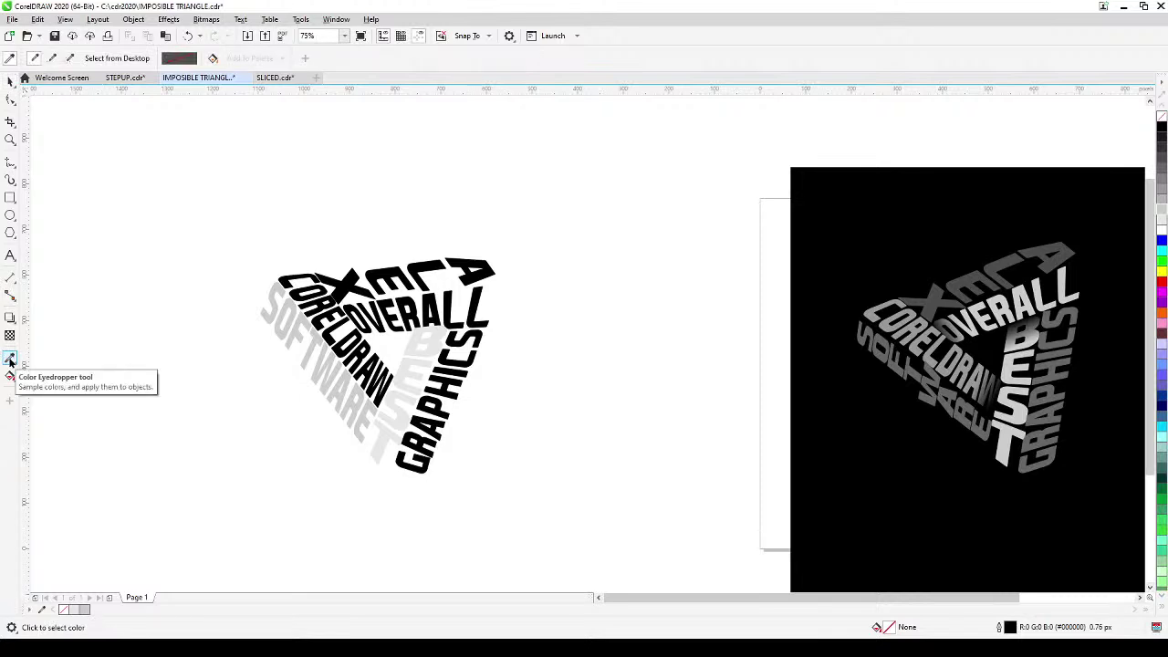
pyautogui.click(1015, 264)
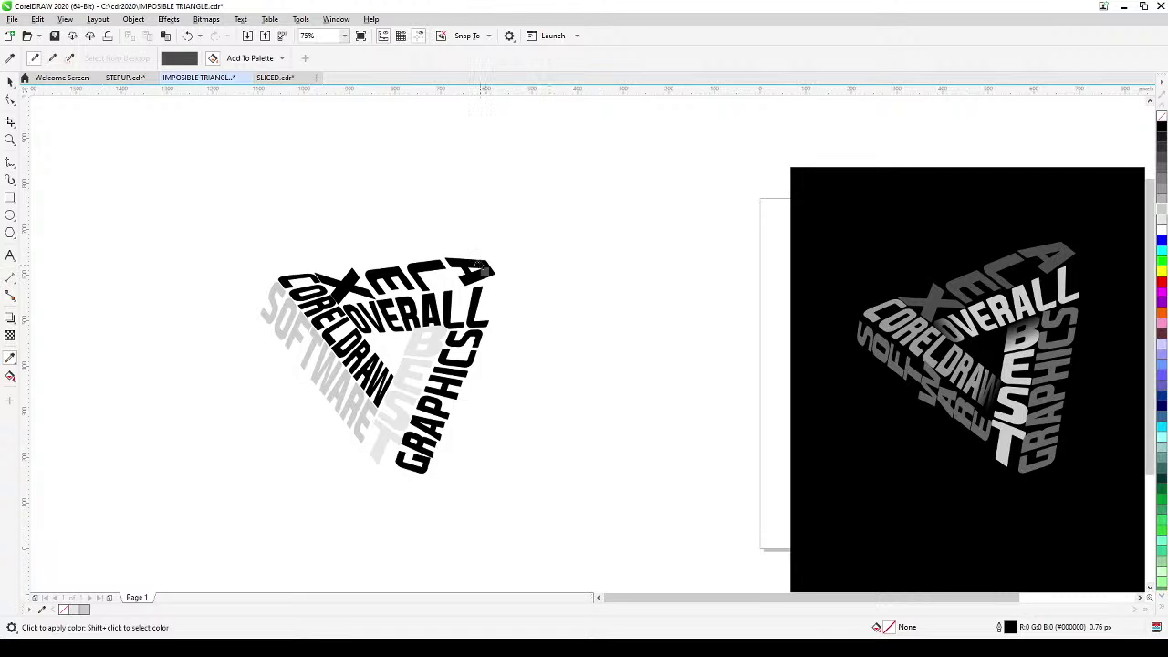
pyautogui.click(479, 265)
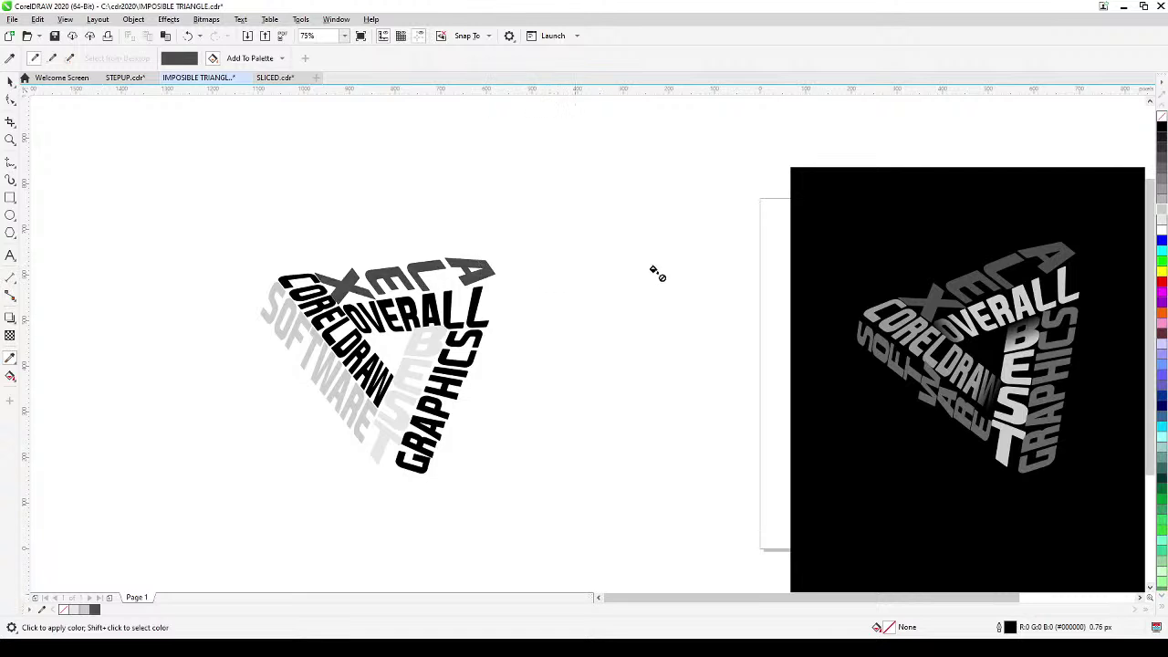
pyautogui.click(900, 297)
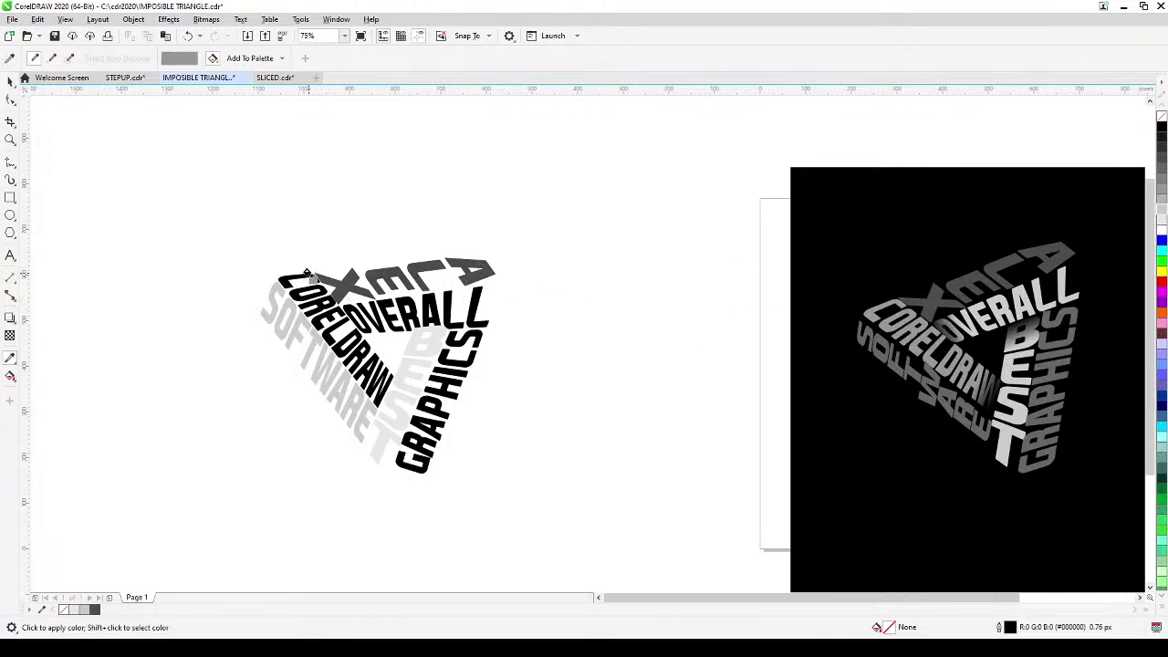
pyautogui.click(309, 276)
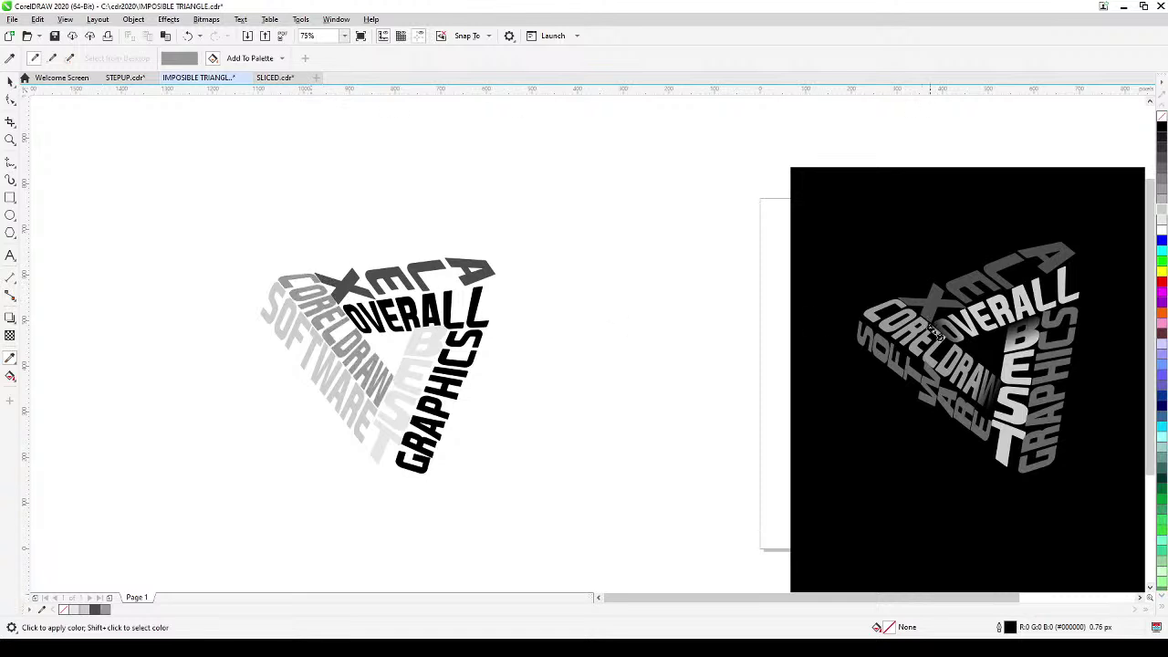
# - Sample the finished design's light grays and apply them to OVERALL and BEST, using #CCCCCC for BEST
pyautogui.click(988, 303)
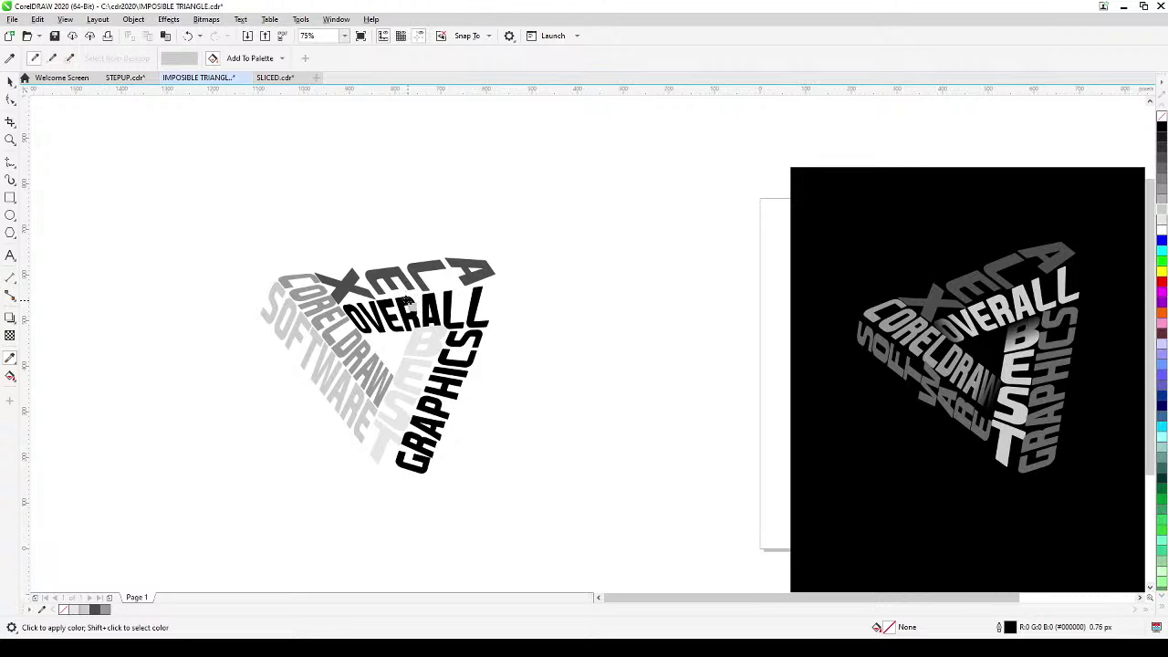
pyautogui.click(407, 302)
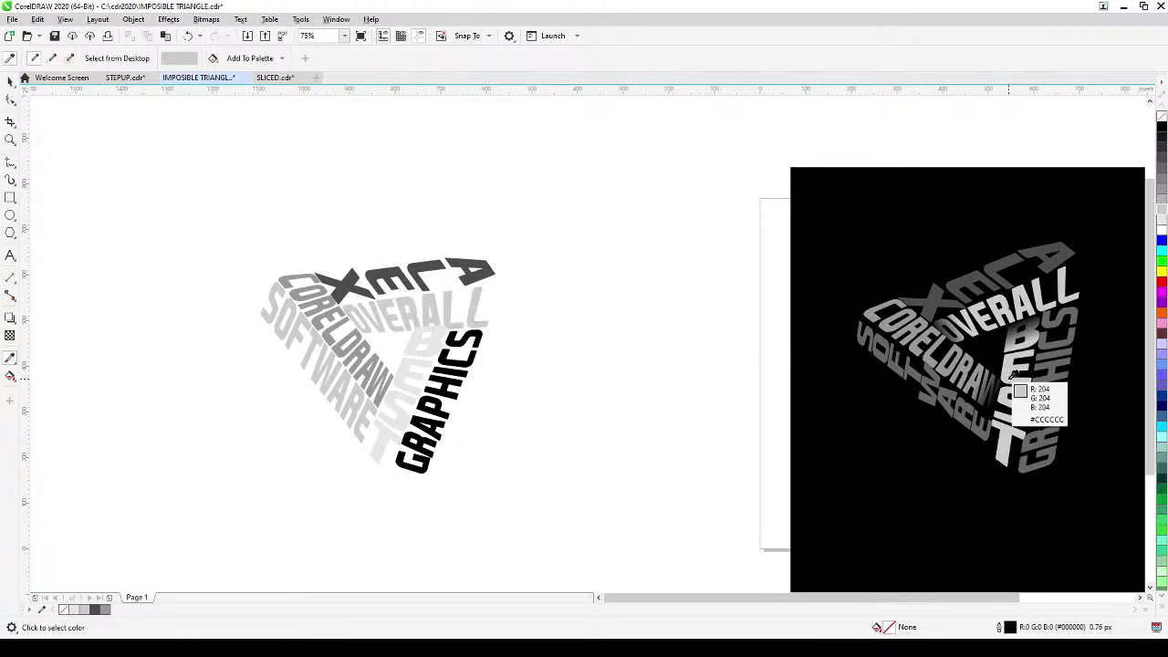
pyautogui.click(1013, 378)
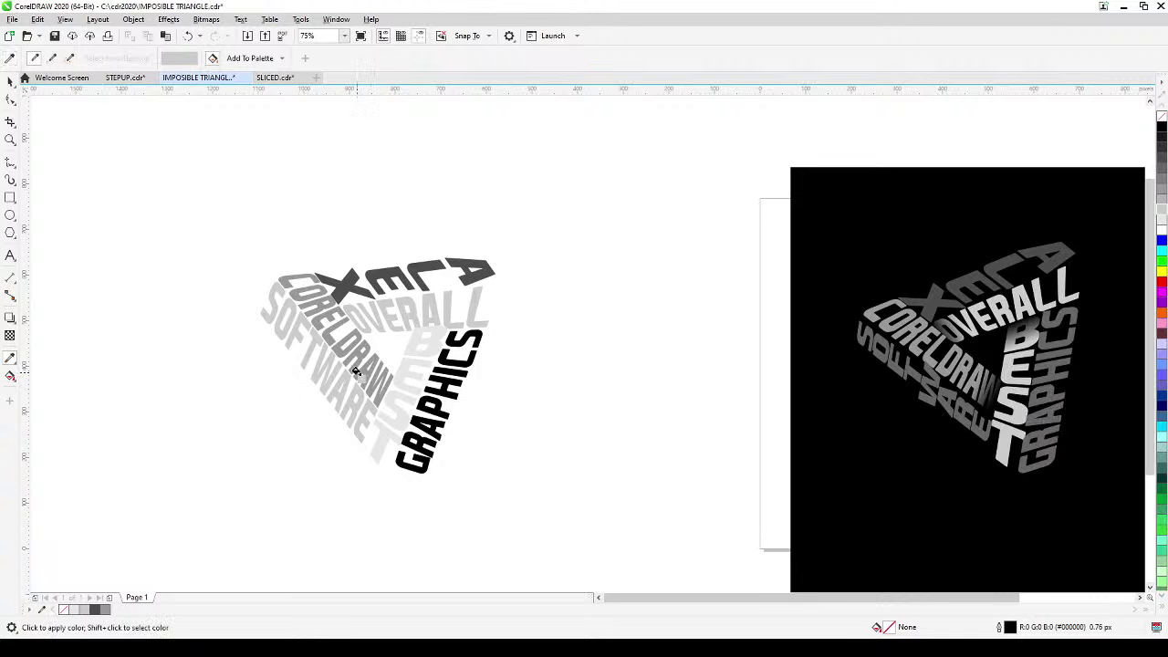
pyautogui.click(411, 361)
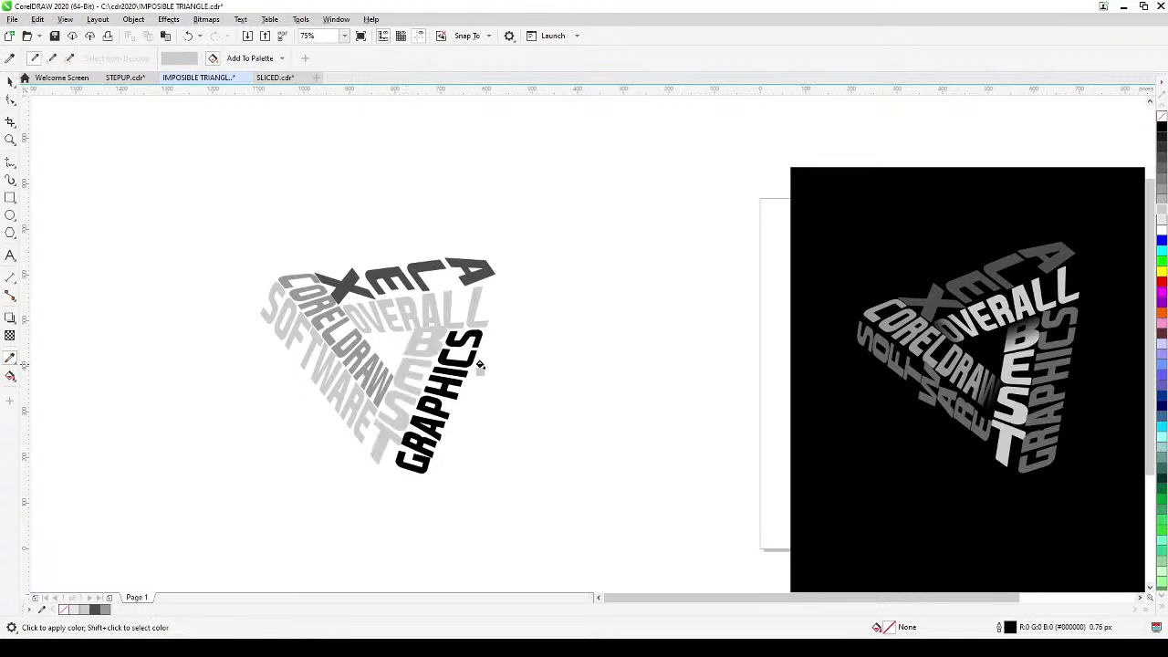
# - Sample the dark gray of GRAPHICS in the finished design and apply it to every letter of the black word GRAPHICS
pyautogui.click(1073, 310)
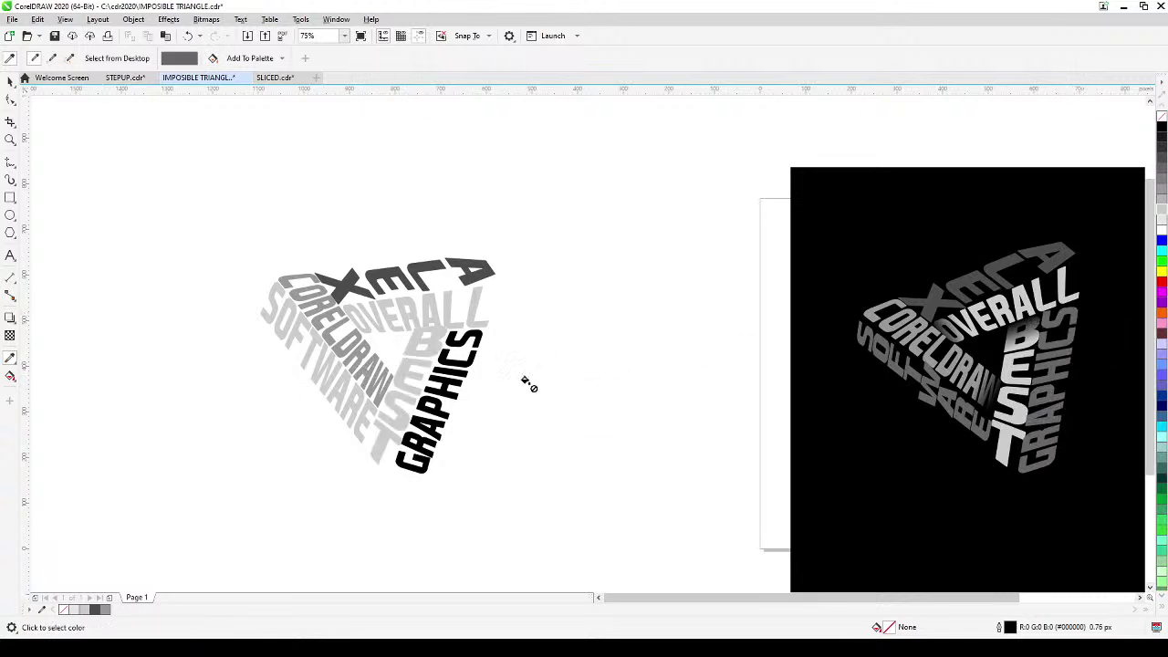
pyautogui.click(468, 363)
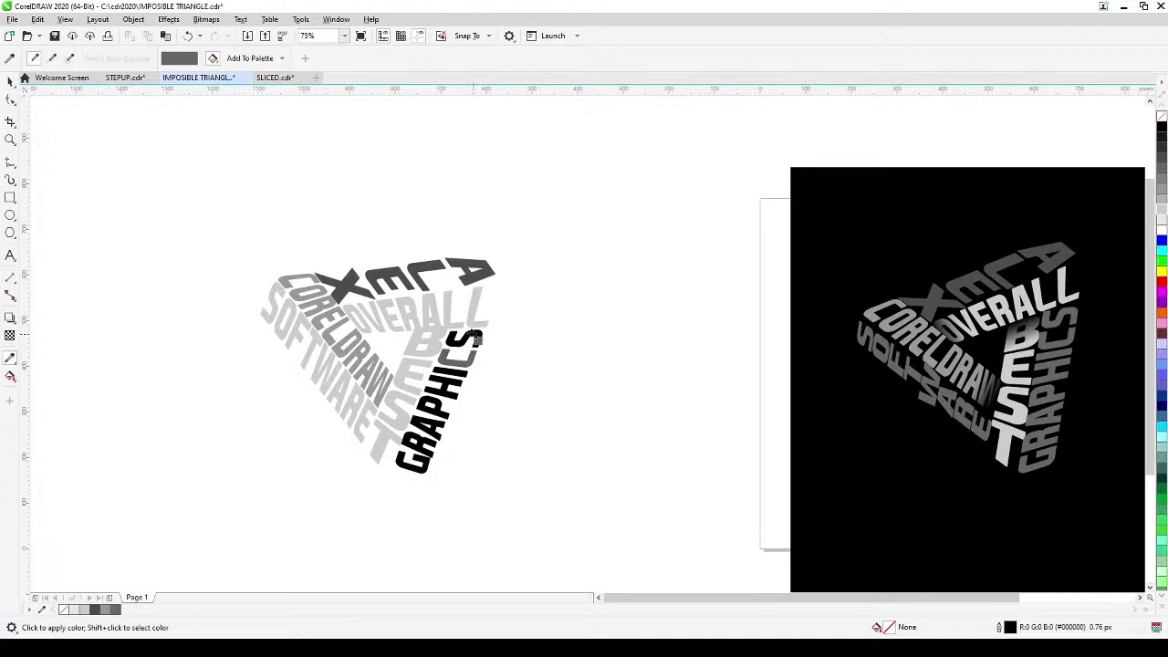
pyautogui.scroll(2, 450, 388)
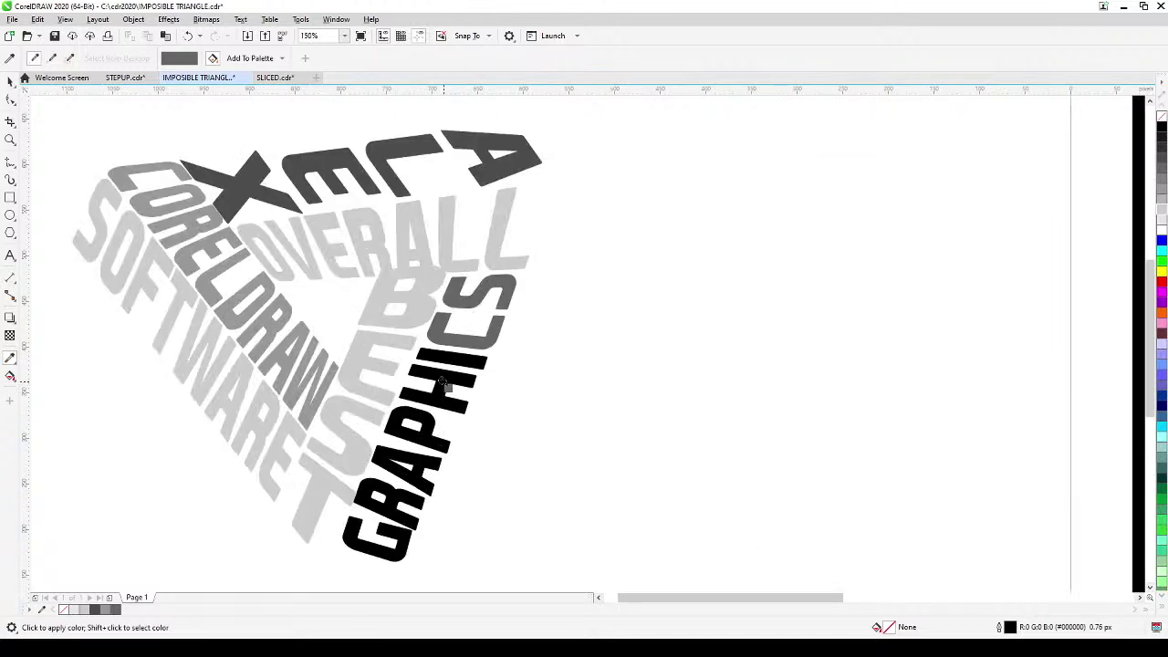
pyautogui.click(444, 385)
pyautogui.click(454, 360)
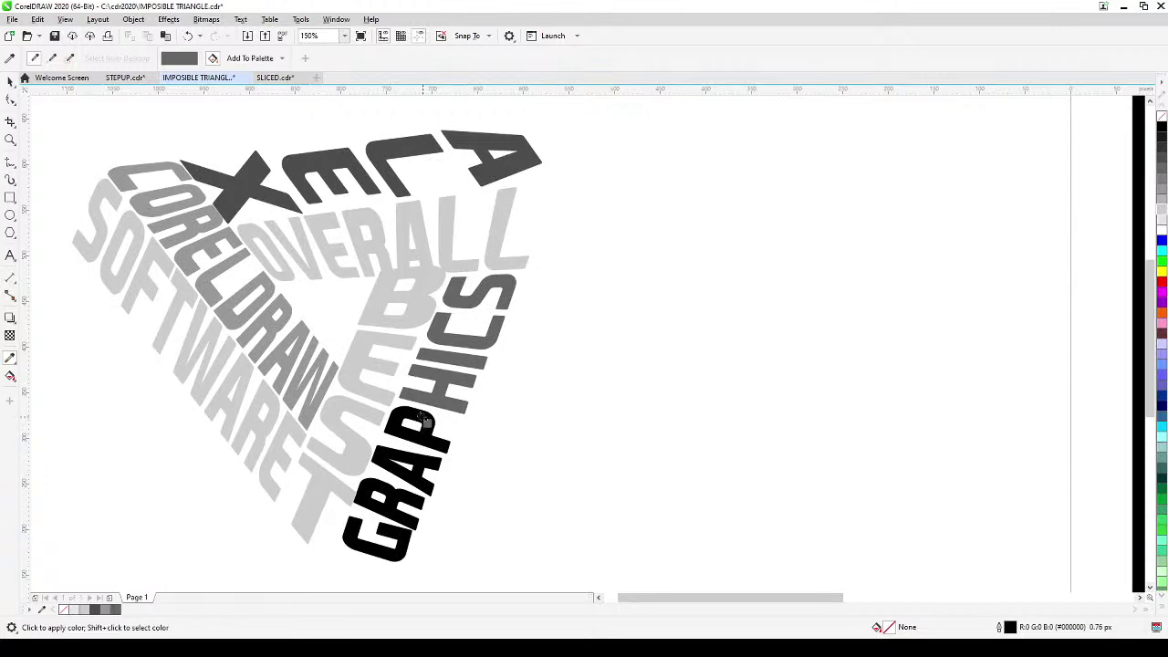
pyautogui.click(425, 423)
pyautogui.click(392, 468)
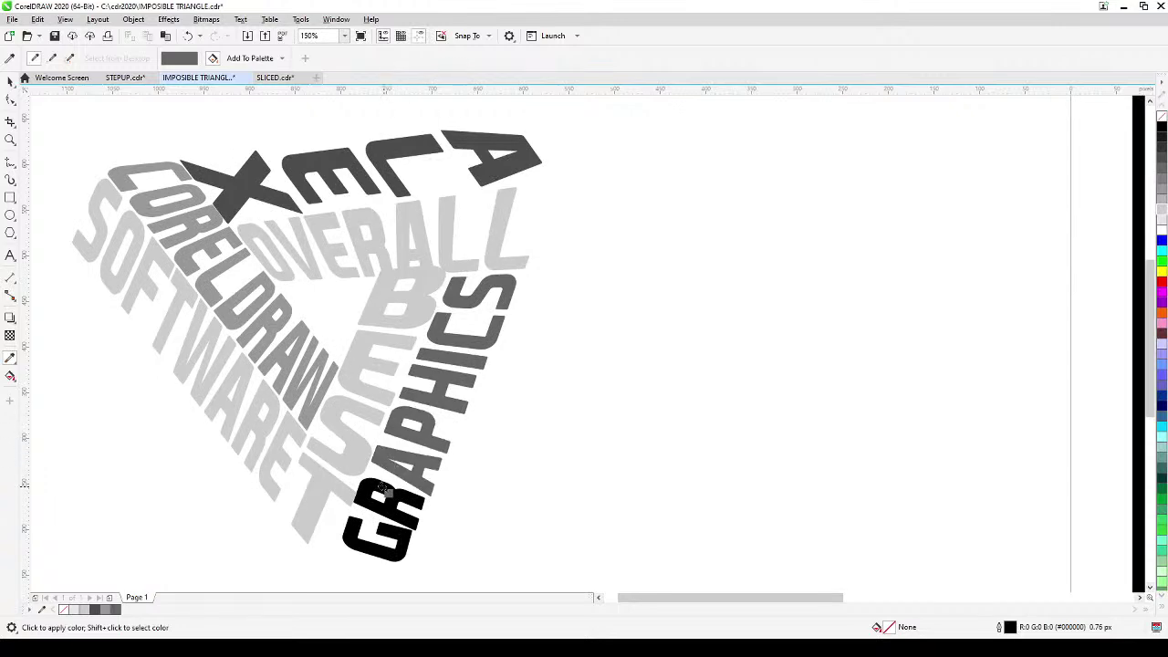
pyautogui.click(385, 490)
pyautogui.click(352, 529)
# - Sample the gray of SOFTWARE in the finished design and apply it to the word SOFTWARE on the triangle
pyautogui.scroll(-1, 365, 516)
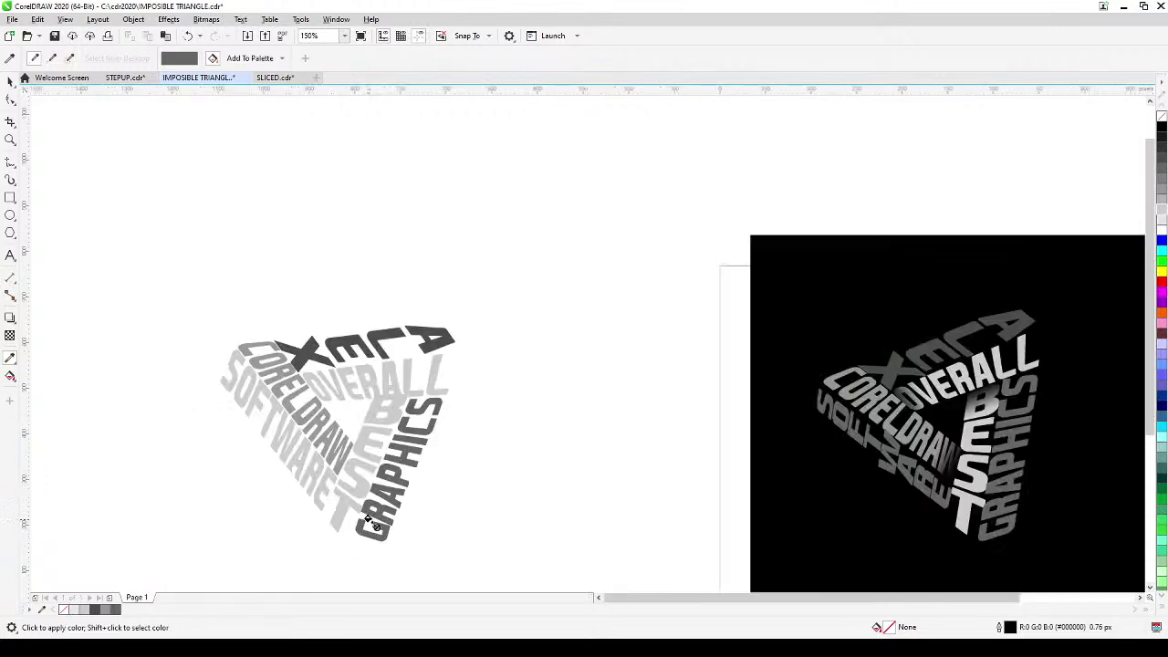
pyautogui.keyDown('shift'); pyautogui.click(830, 396); pyautogui.keyUp('shift')
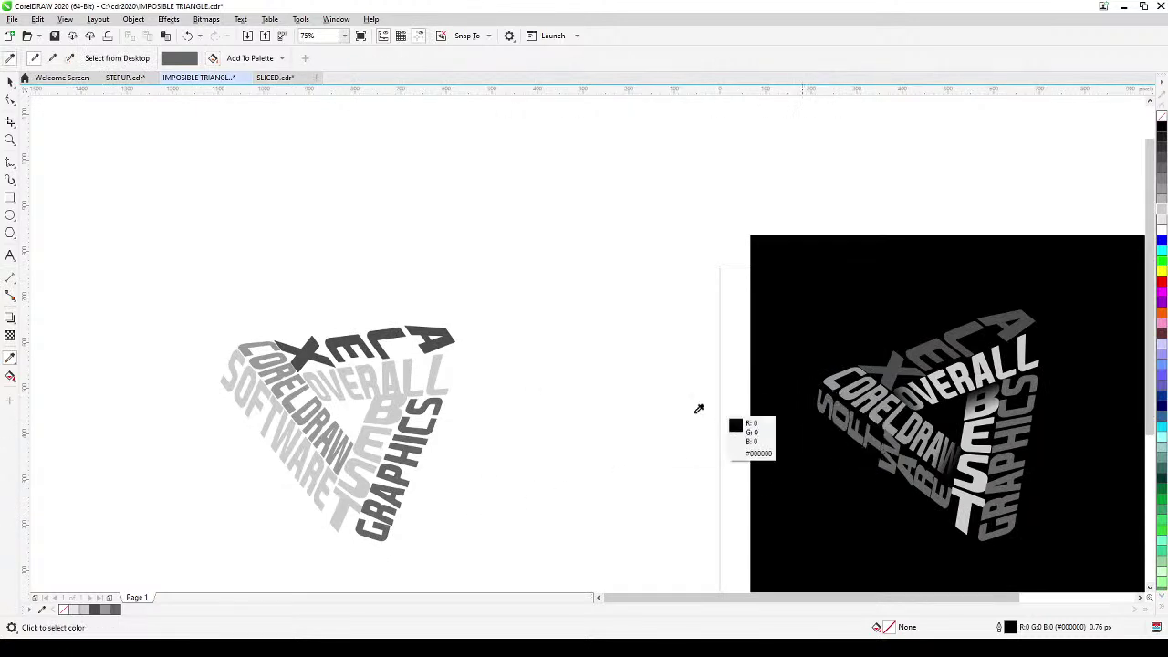
pyautogui.click(245, 371)
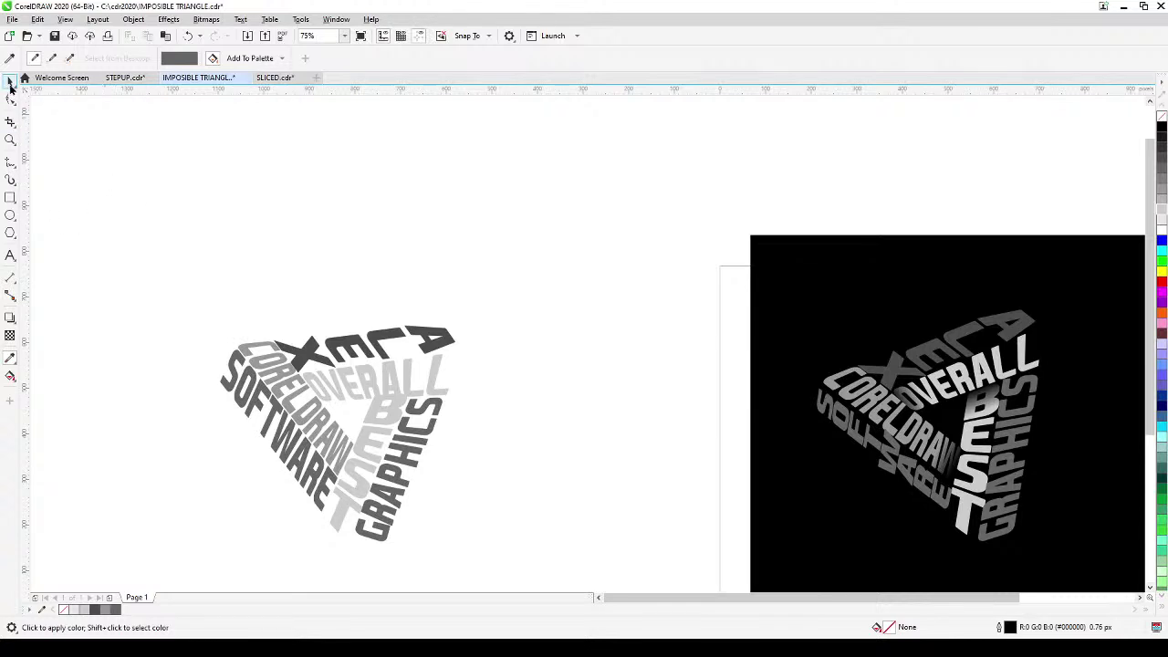
pyautogui.press('space')
# - Draw a rectangle about 984 × 836 px around the whole triangle lettering
pyautogui.moveTo(496, 295); pyautogui.dragTo(615, 222)
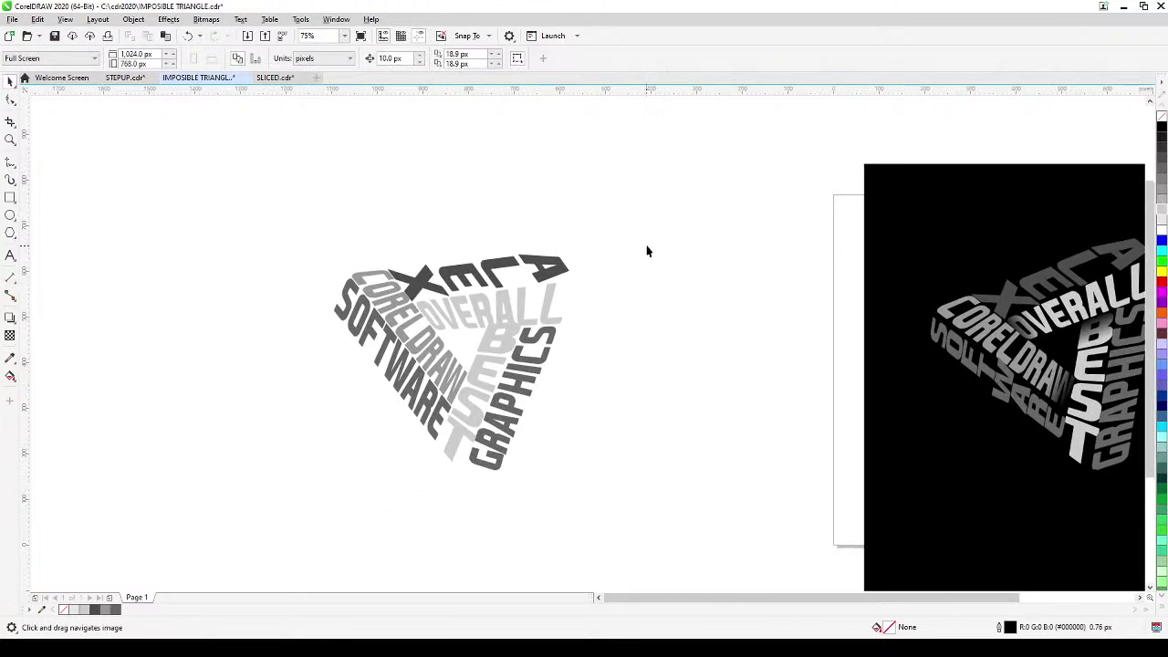
pyautogui.click(9, 197)
pyautogui.moveTo(266, 191)
pyautogui.mouseDown()
pyautogui.moveTo(282, 295)
pyautogui.moveTo(691, 556)
pyautogui.moveTo(719, 539)
pyautogui.mouseUp()
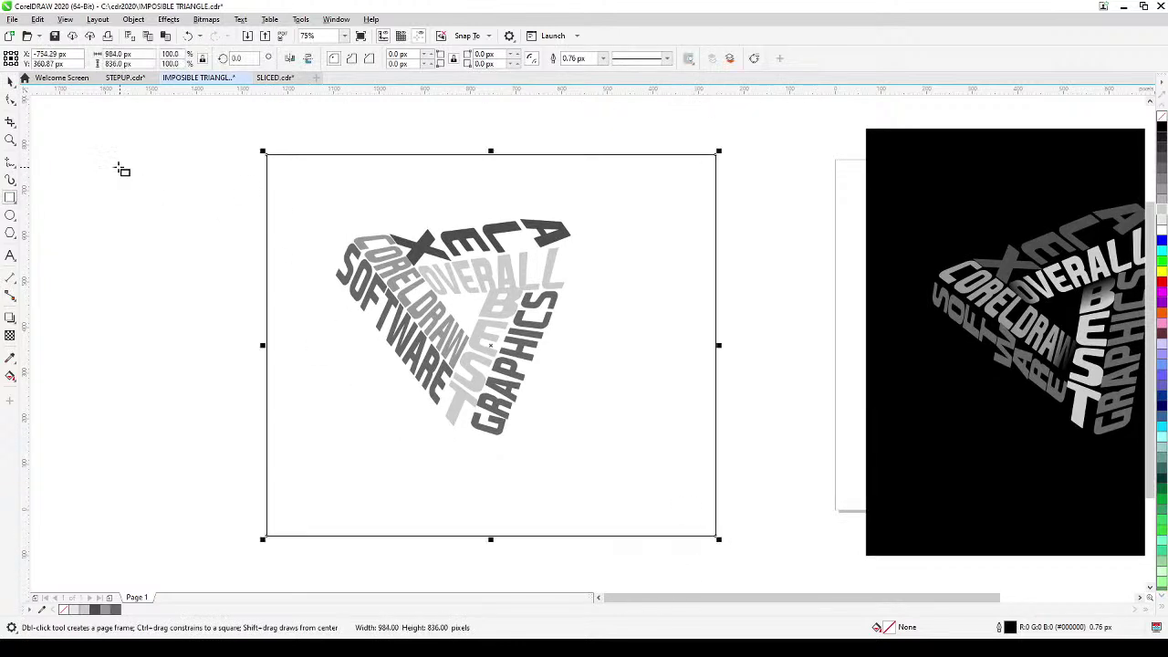
pyautogui.click(10, 81)
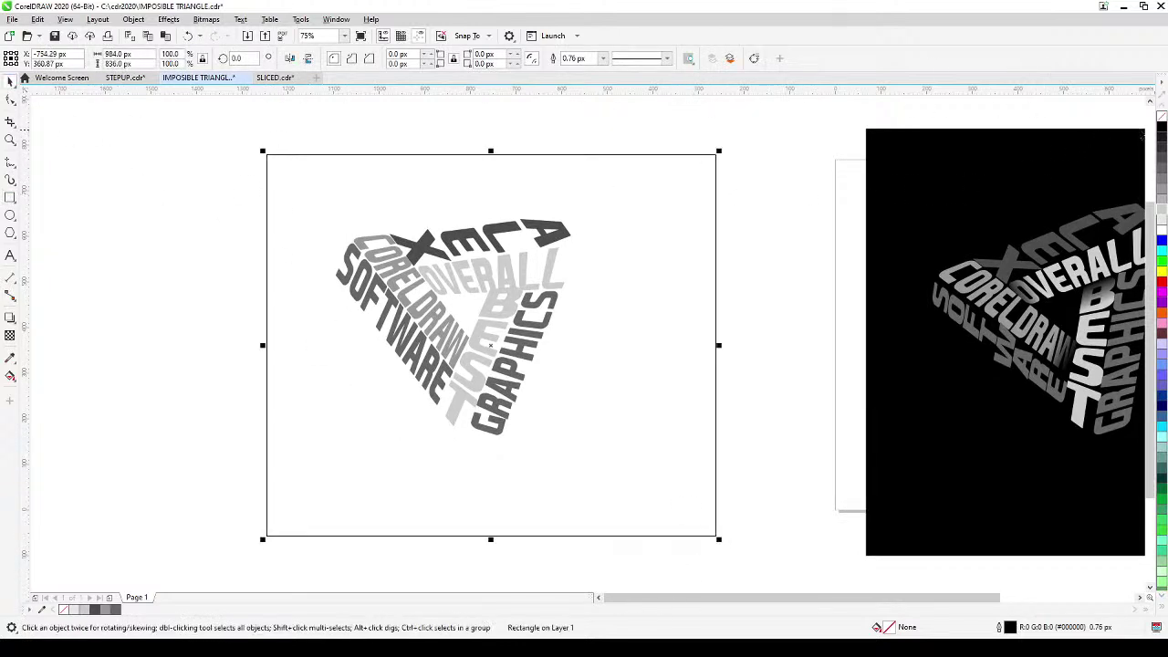
# - Fill the rectangle with black and send it to the back of the layer, behind the lettering
pyautogui.click(1162, 128)
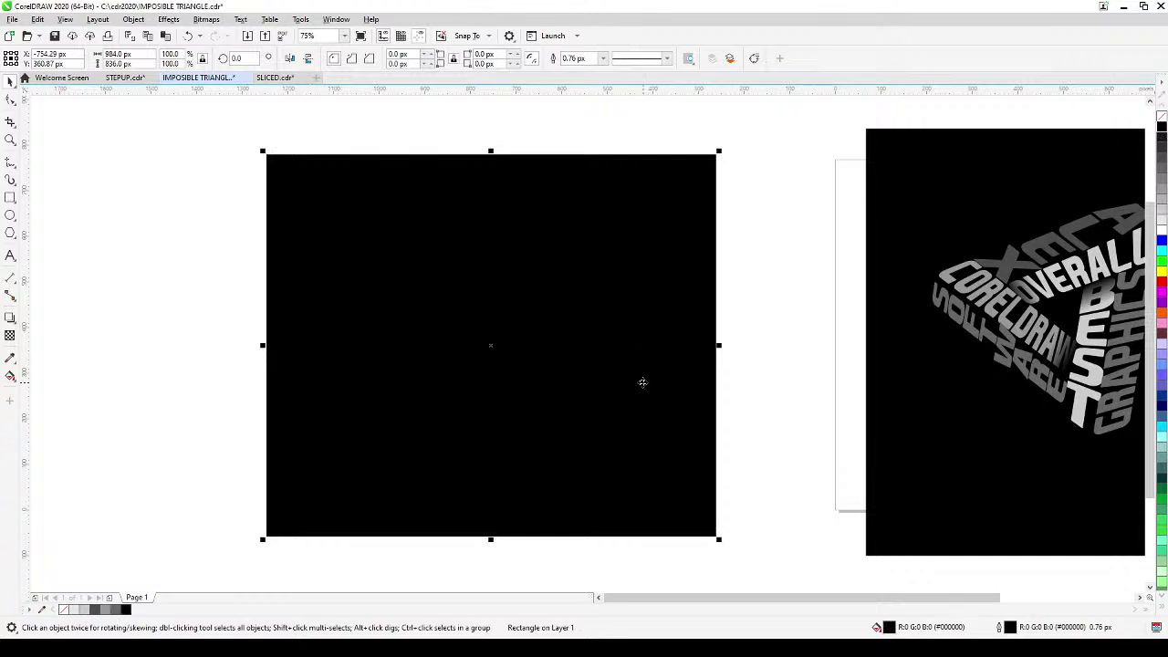
pyautogui.hotkey('shift', 'pagedown')
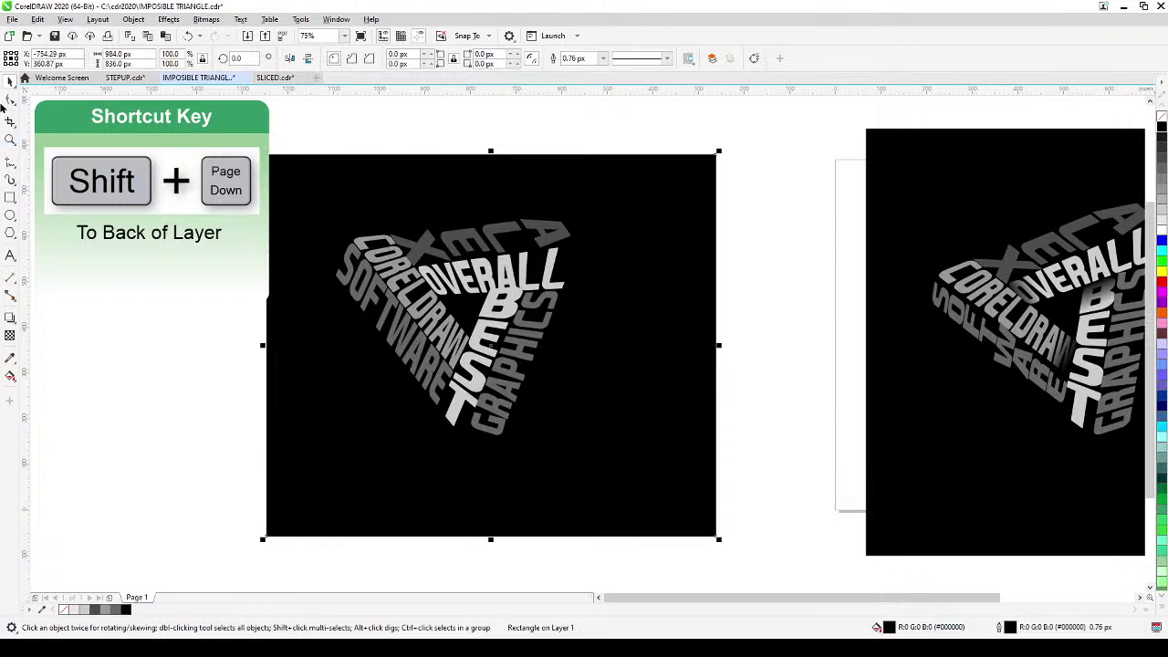
pyautogui.click(128, 290)
# - Shorten the word BEST slightly from its upper edge so the B clears the letters of OVERALL
pyautogui.moveTo(574, 427); pyautogui.dragTo(528, 447)
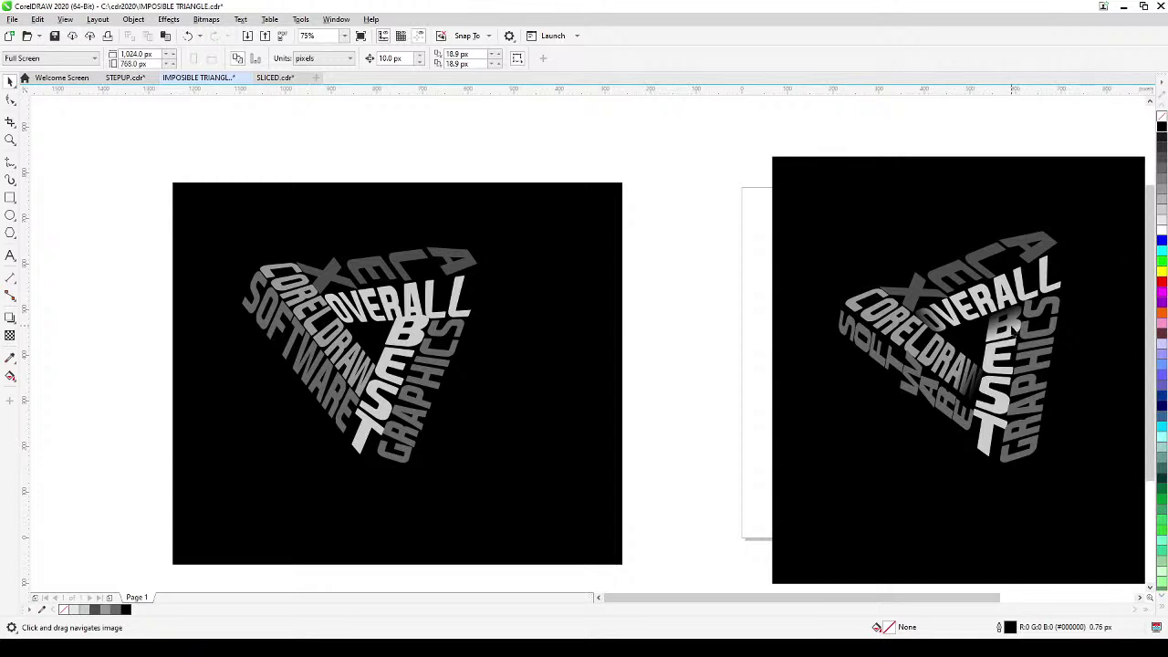
pyautogui.scroll(3, 385, 337)
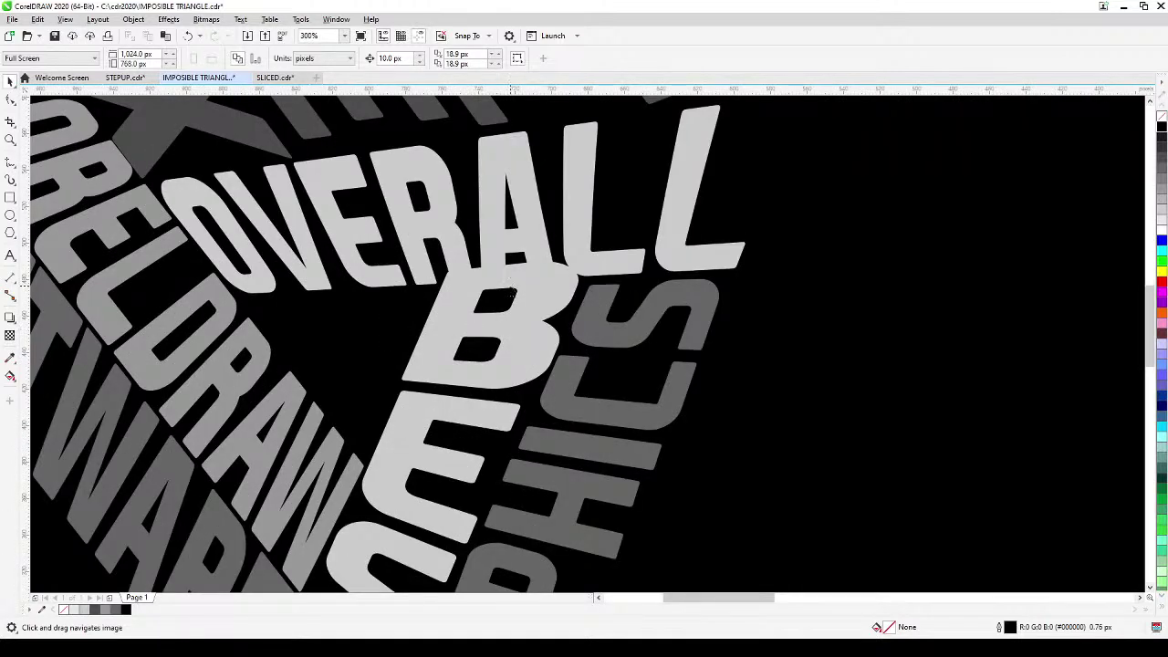
pyautogui.press('space')
pyautogui.click(509, 283)
pyautogui.moveTo(424, 256); pyautogui.dragTo(452, 290)
pyautogui.click(619, 270)
pyautogui.click(945, 333)
pyautogui.scroll(-2, 946, 360)
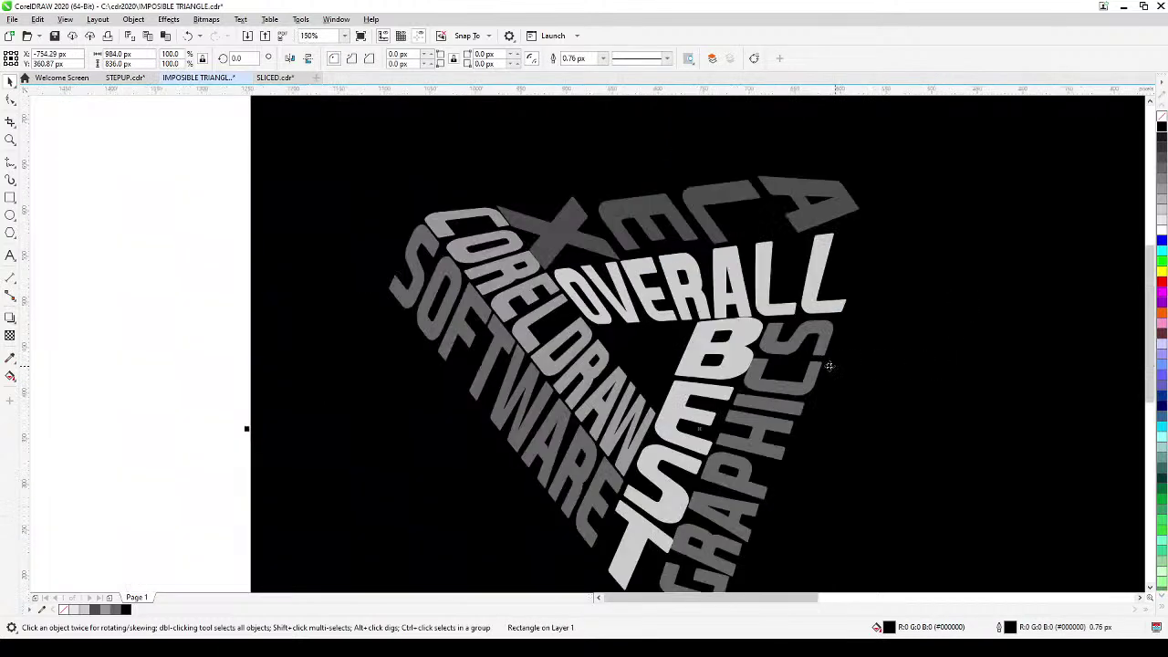
# - Draw a closed shape about 106 × 79 px covering the B of BEST and fill it with black
pyautogui.click(8, 163)
pyautogui.click(53, 188)
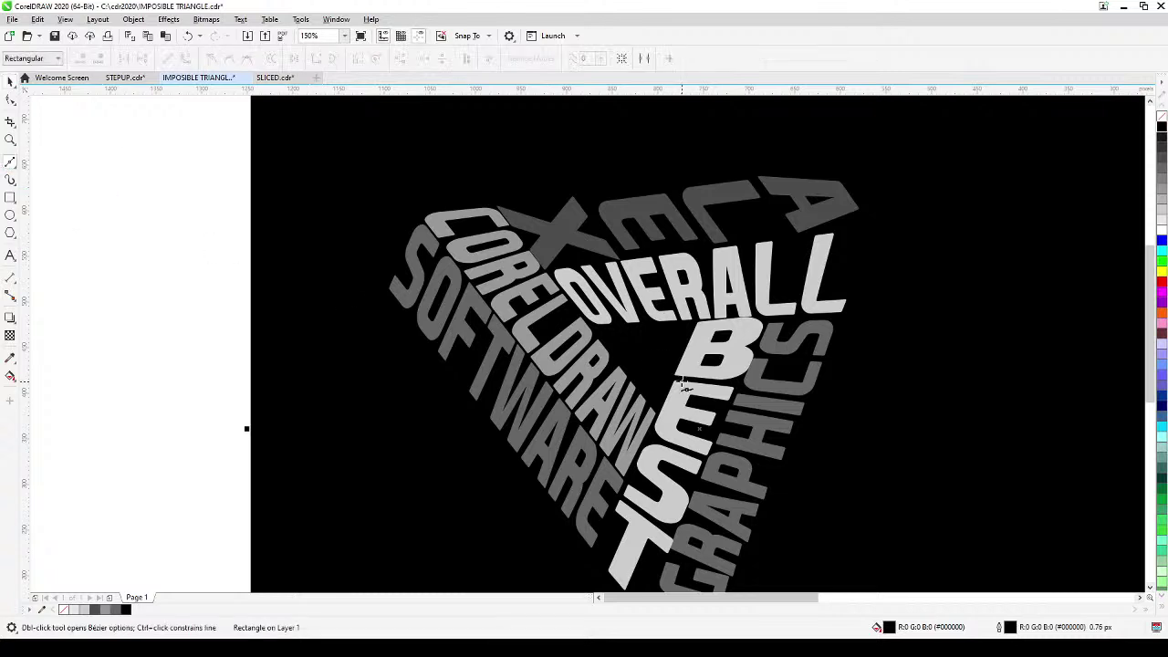
pyautogui.scroll(2, 685, 386)
pyautogui.click(702, 261)
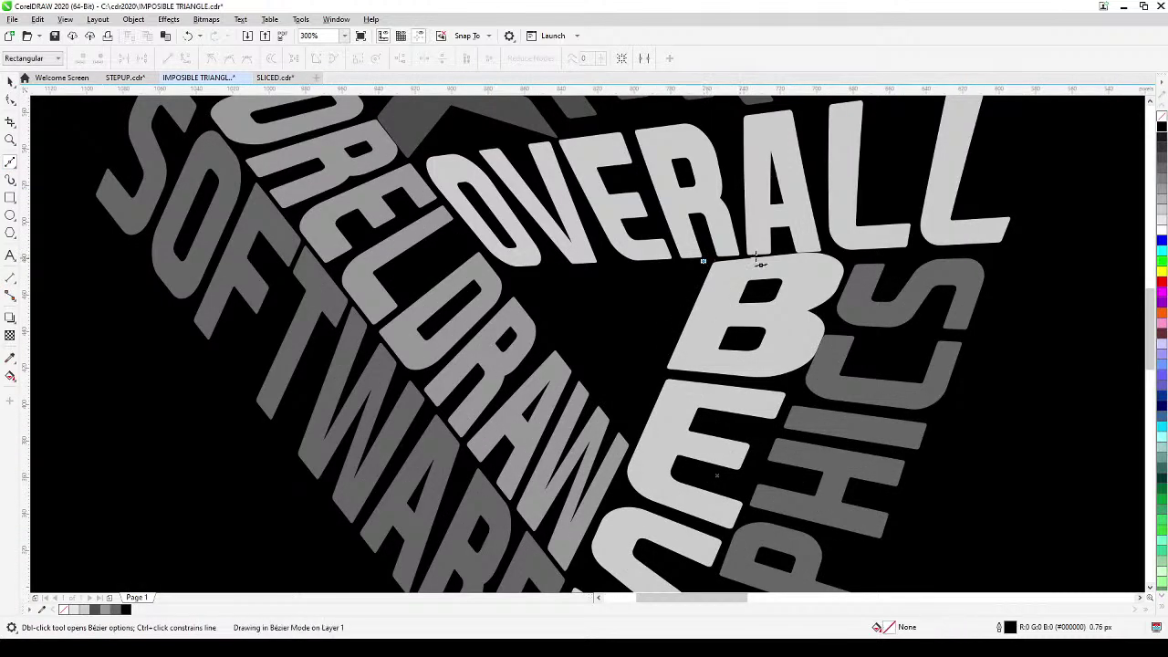
pyautogui.click(791, 251)
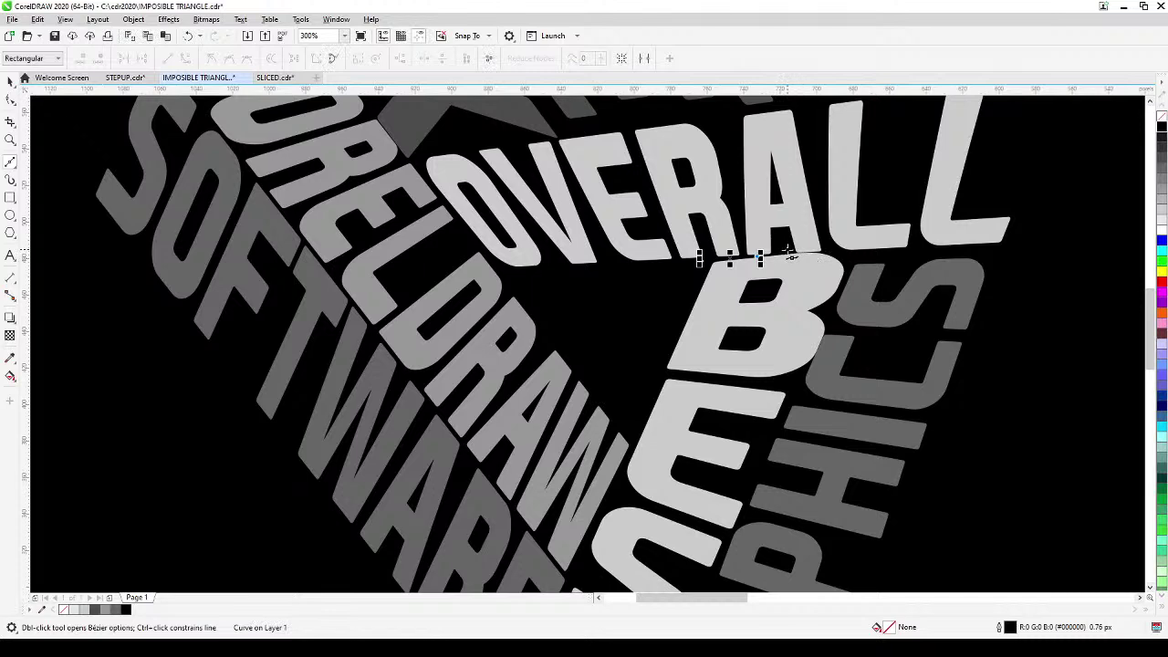
pyautogui.click(855, 256)
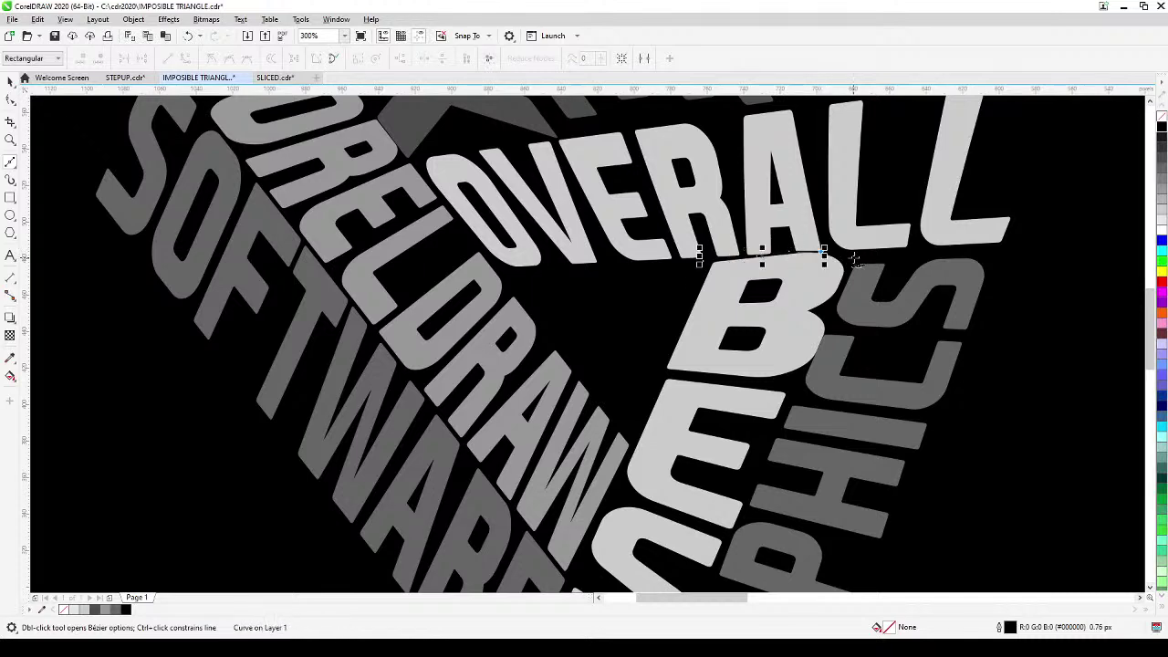
pyautogui.click(819, 349)
pyautogui.click(793, 396)
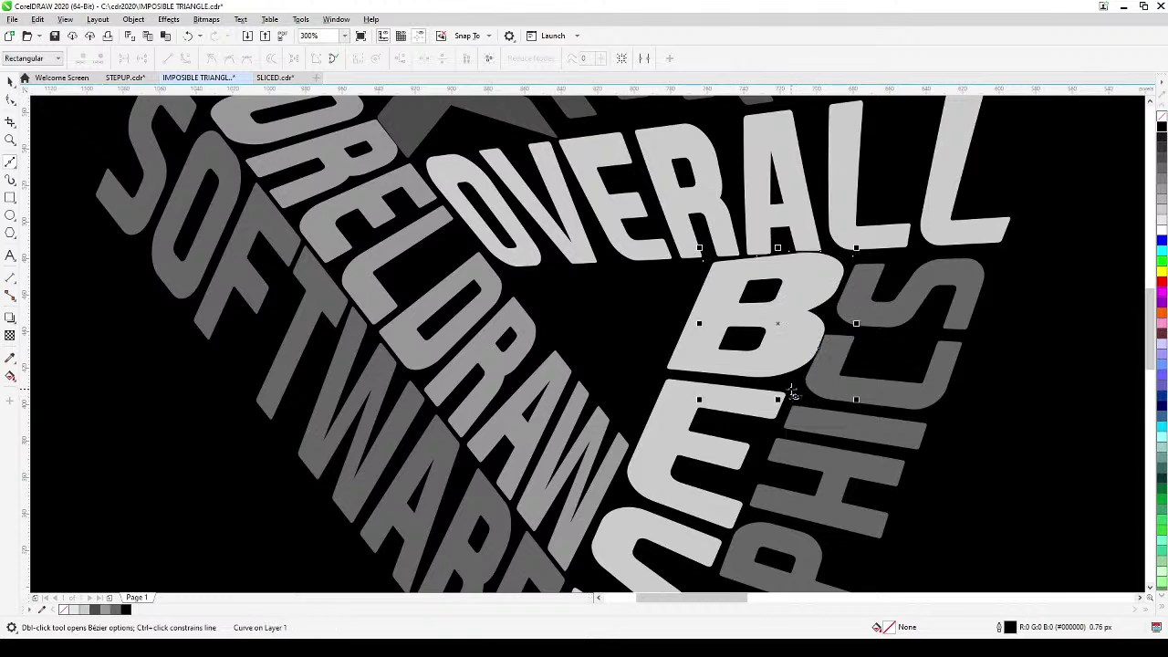
pyautogui.click(658, 373)
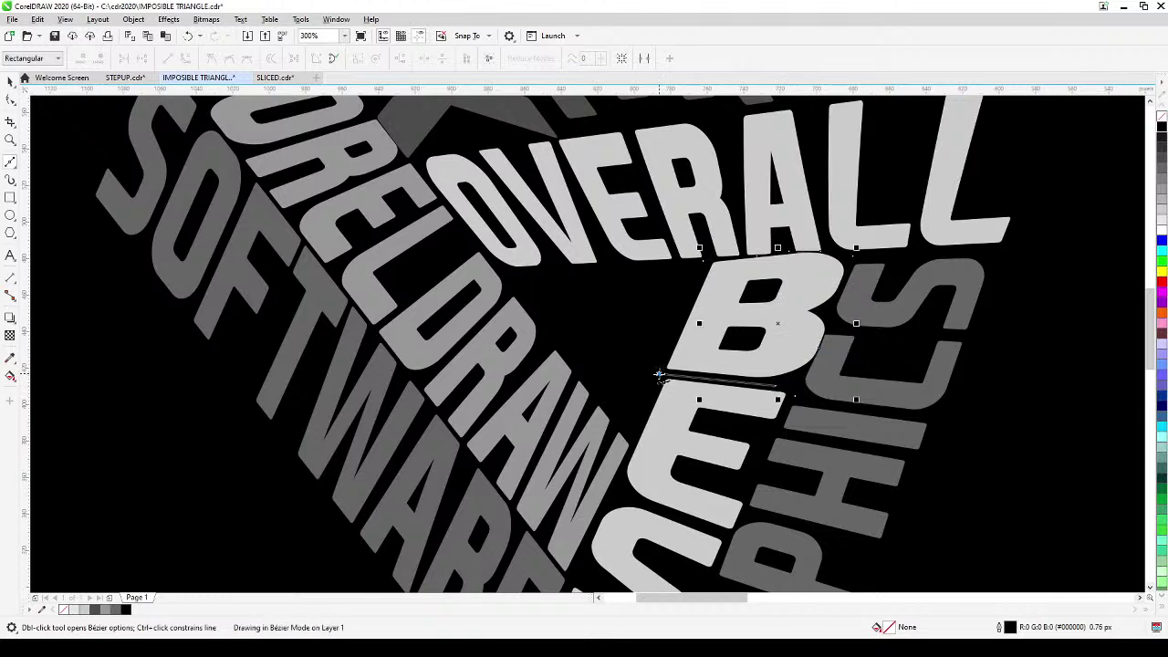
pyautogui.click(702, 262)
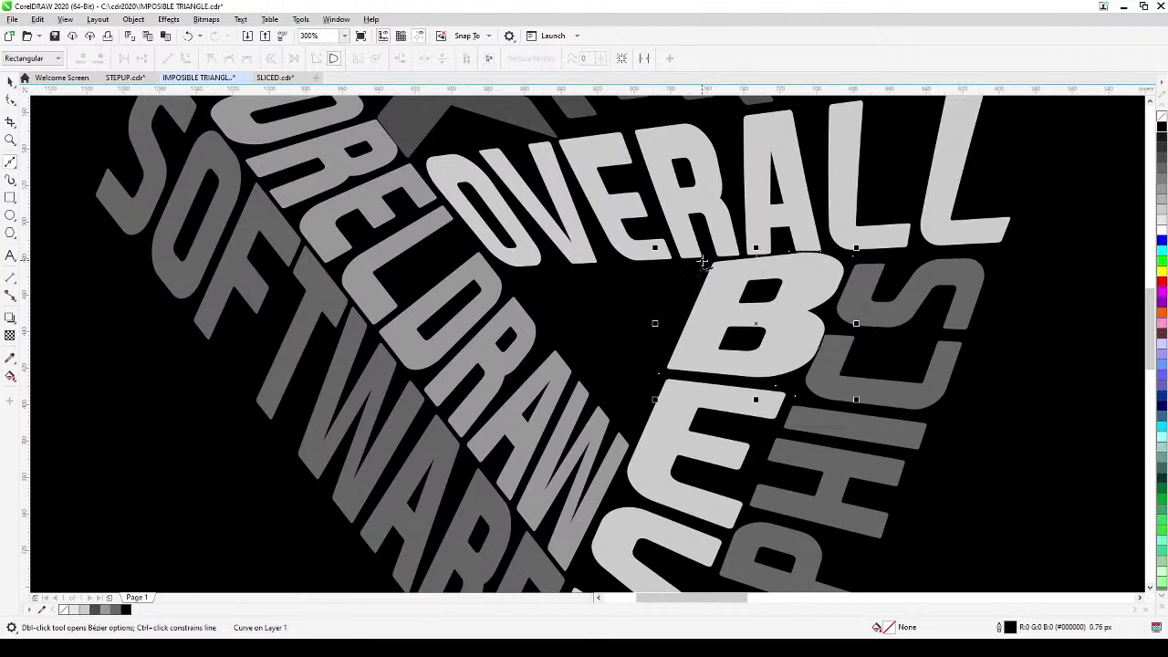
pyautogui.click(1162, 128)
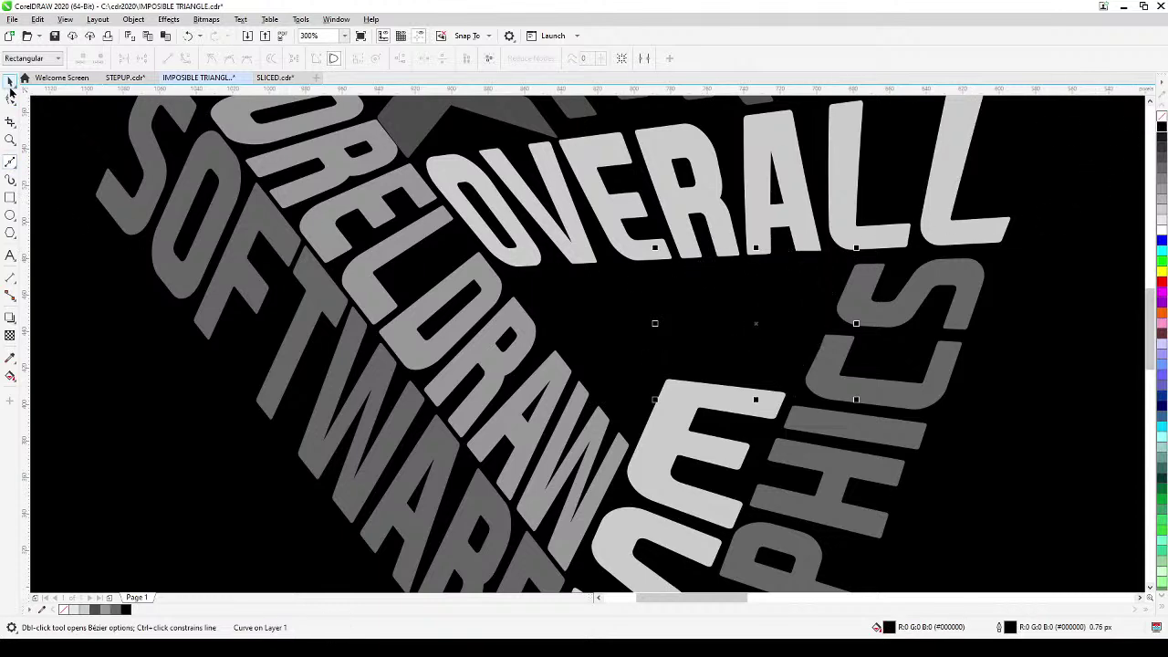
pyautogui.click(10, 82)
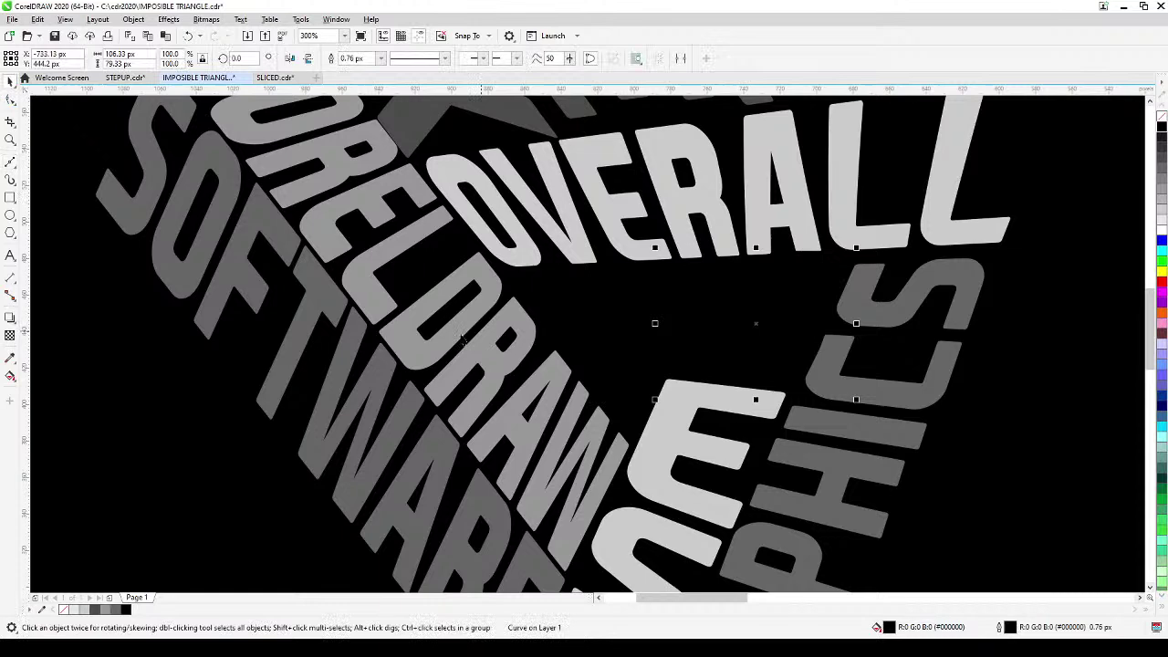
# - Apply a linear fountain transparency at about -99° to the black shape, fading from opaque at the B's top to transparent near its base
pyautogui.click(10, 336)
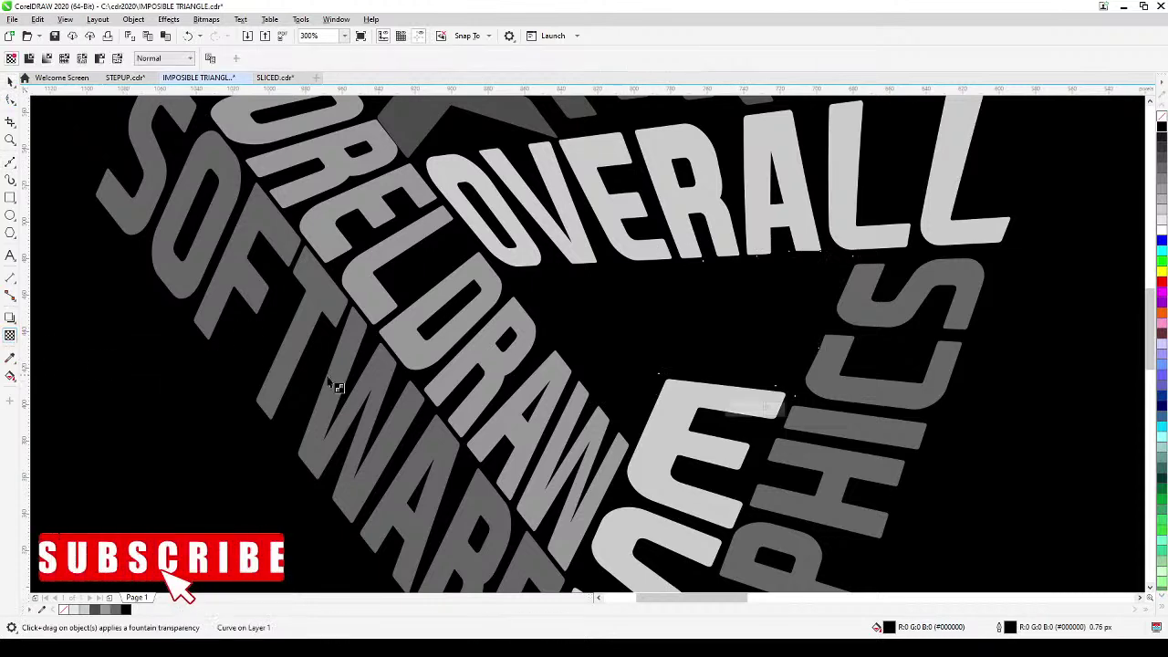
pyautogui.moveTo(765, 279); pyautogui.dragTo(737, 355)
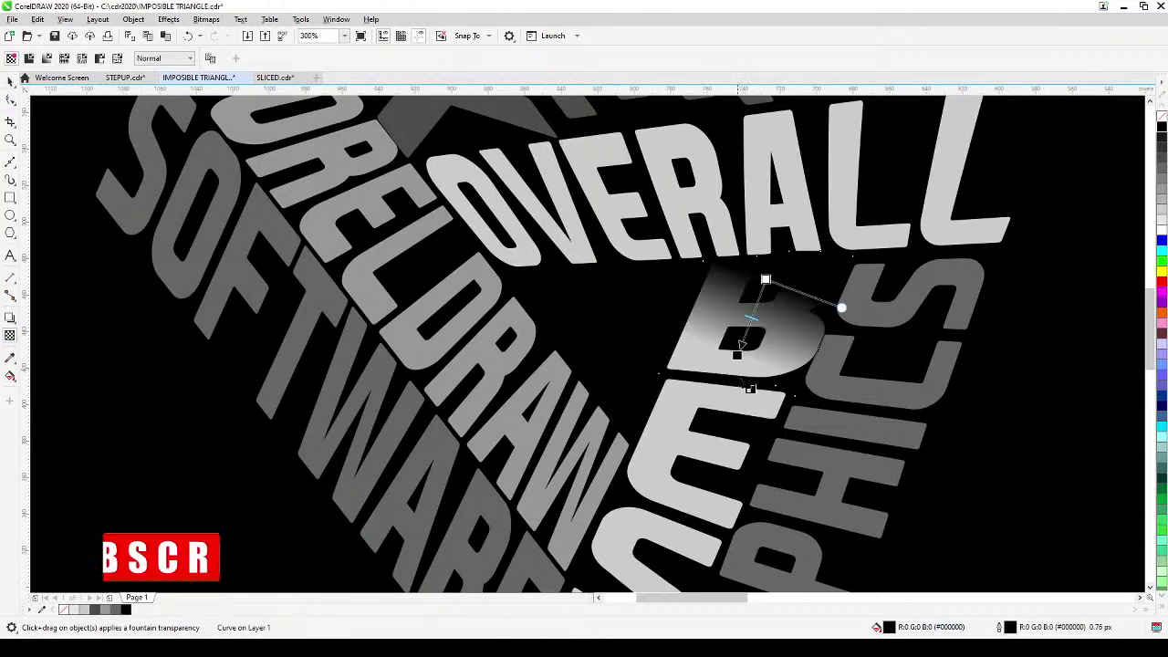
pyautogui.moveTo(766, 279); pyautogui.dragTo(752, 280)
pyautogui.moveTo(737, 356); pyautogui.dragTo(737, 359)
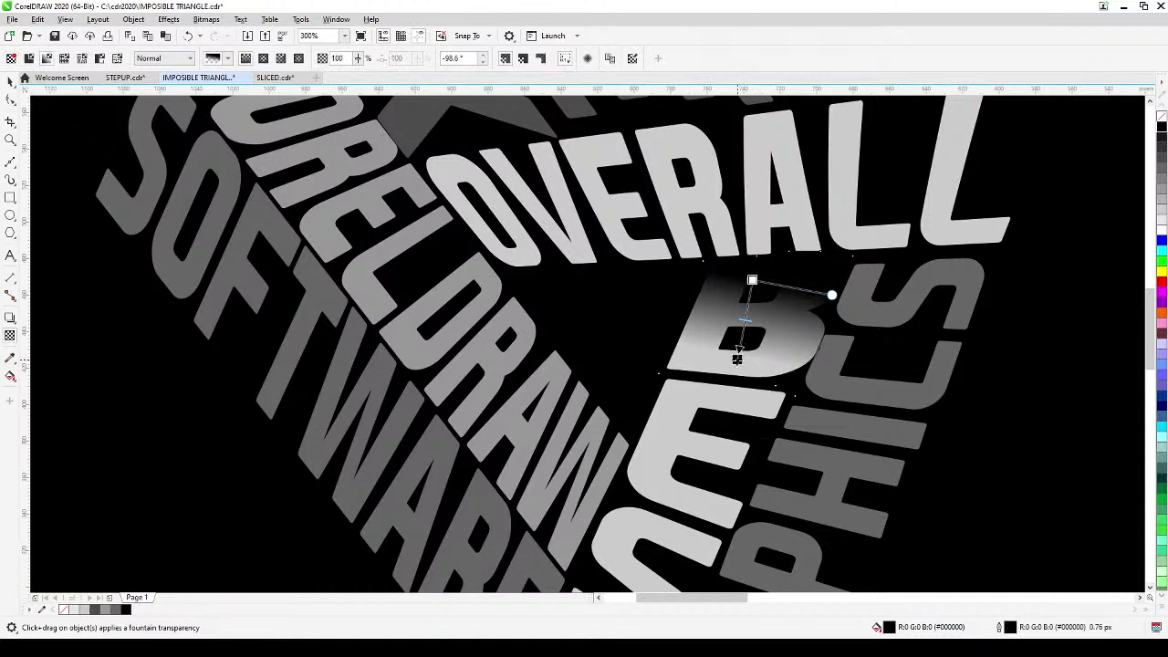
pyautogui.moveTo(752, 281); pyautogui.dragTo(757, 268)
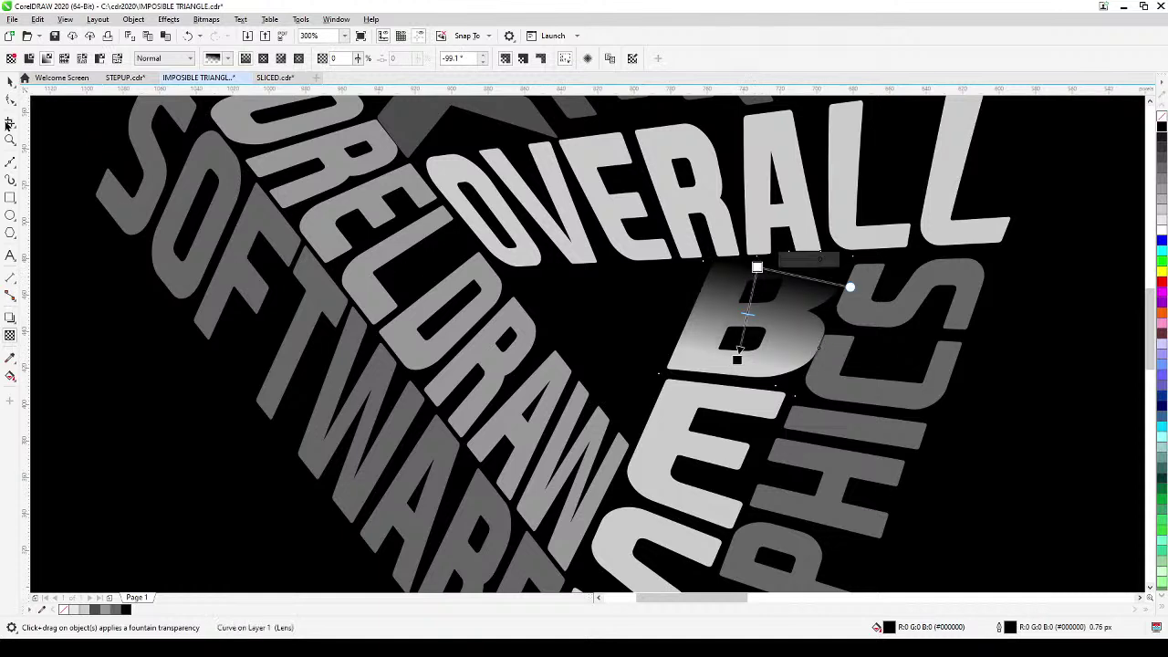
pyautogui.click(11, 82)
pyautogui.scroll(-3, 203, 208)
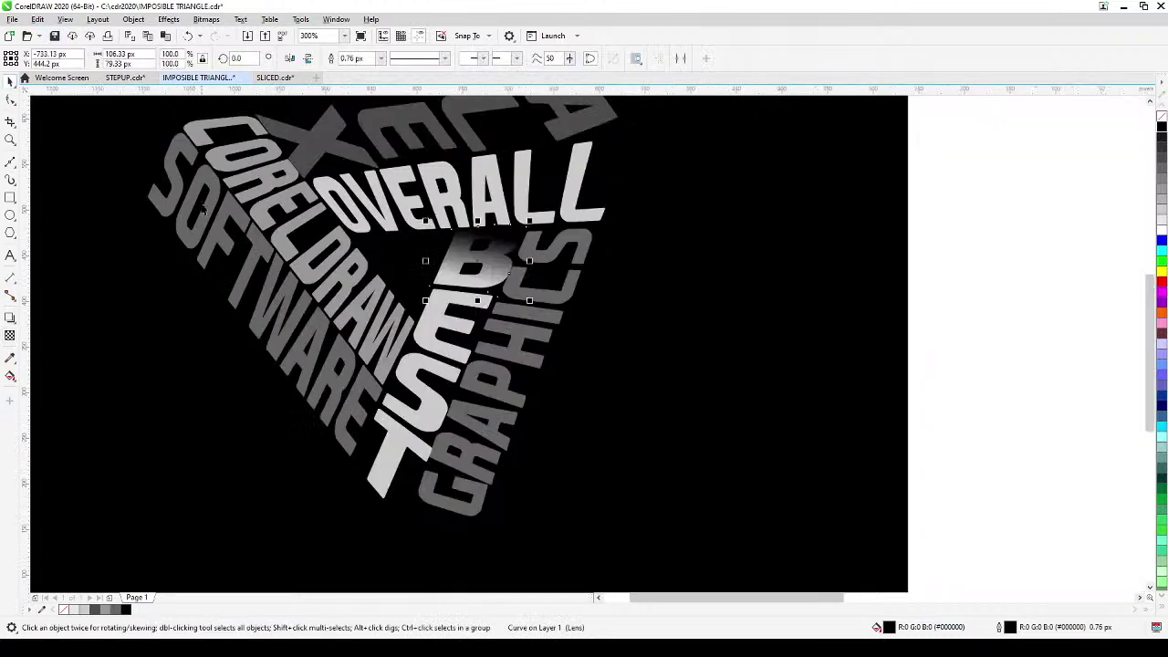
pyautogui.click(957, 219)
# - Draw a closed four-sided shape about 89 × 76 px over the O and part of the V of OVERALL, beside CORELDRAW
pyautogui.scroll(-1, 866, 240)
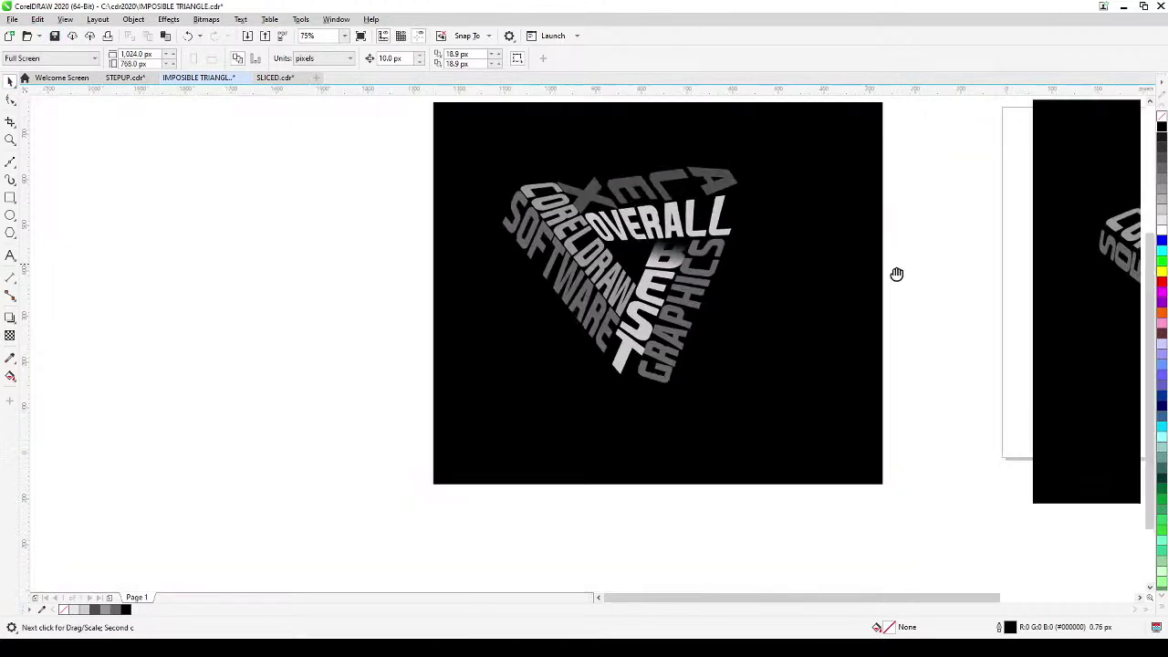
pyautogui.moveTo(902, 266); pyautogui.dragTo(751, 333)
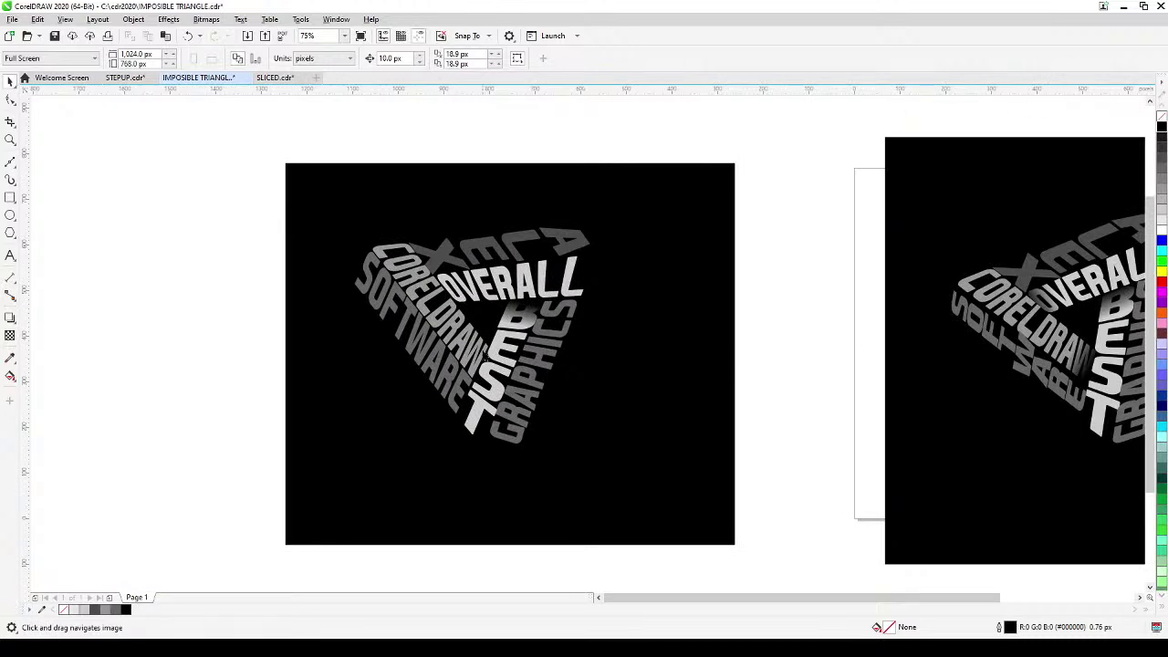
pyautogui.scroll(4, 454, 300)
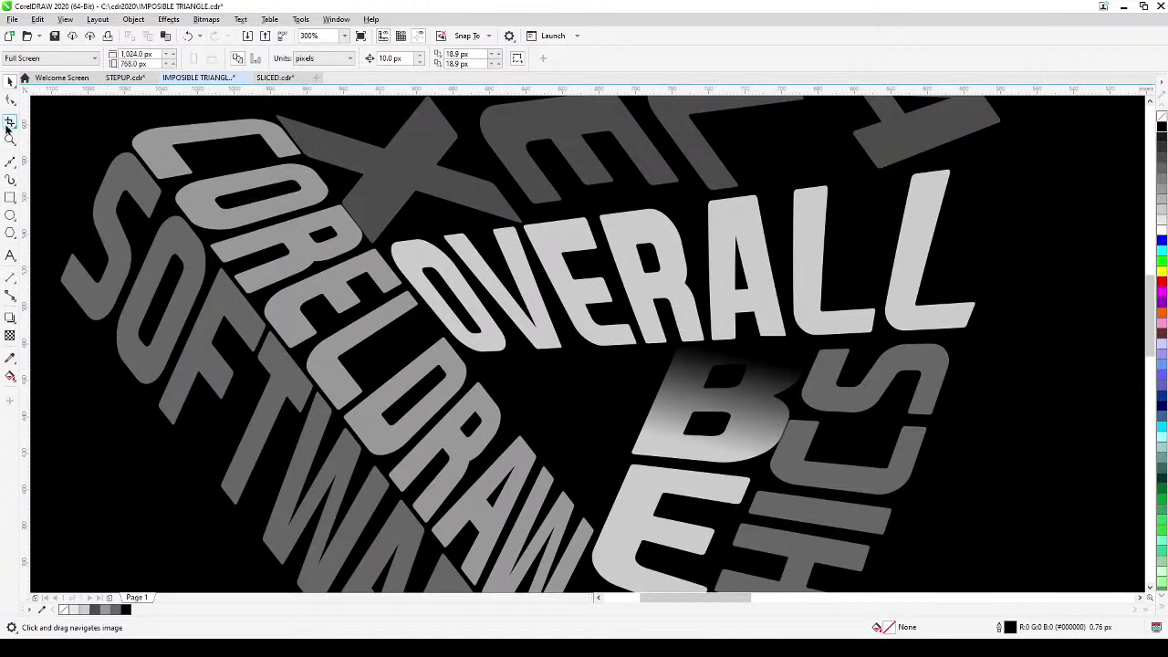
pyautogui.click(9, 162)
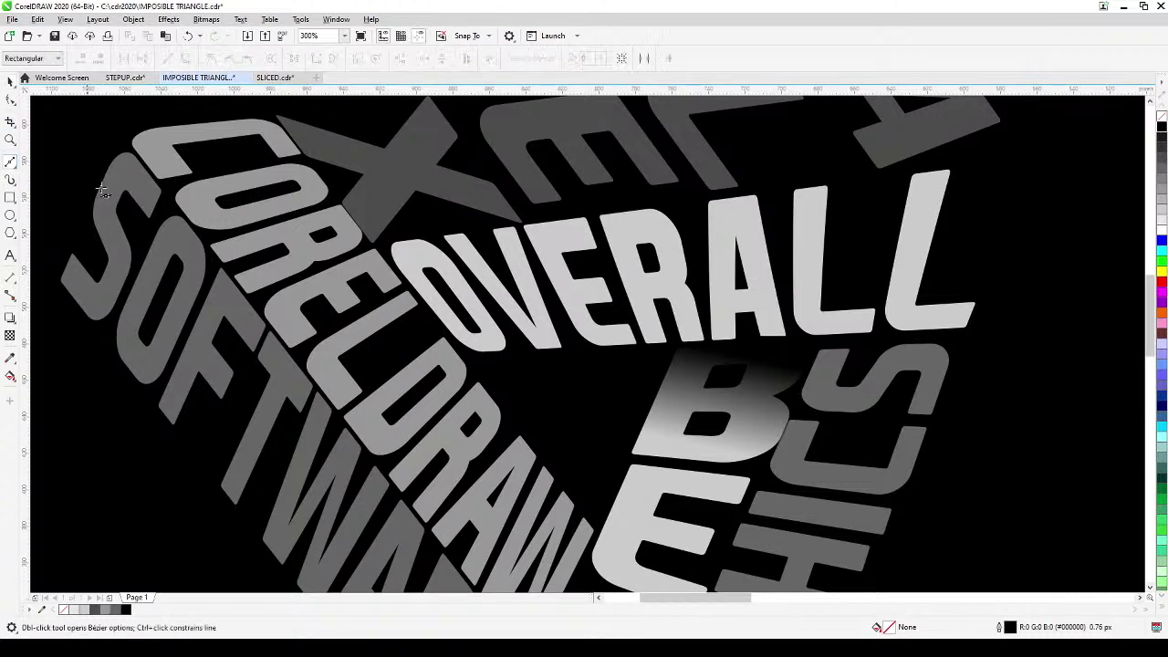
pyautogui.click(377, 247)
pyautogui.click(463, 356)
pyautogui.click(463, 356)
pyautogui.click(542, 364)
pyautogui.click(459, 221)
pyautogui.click(378, 245)
pyautogui.click(9, 82)
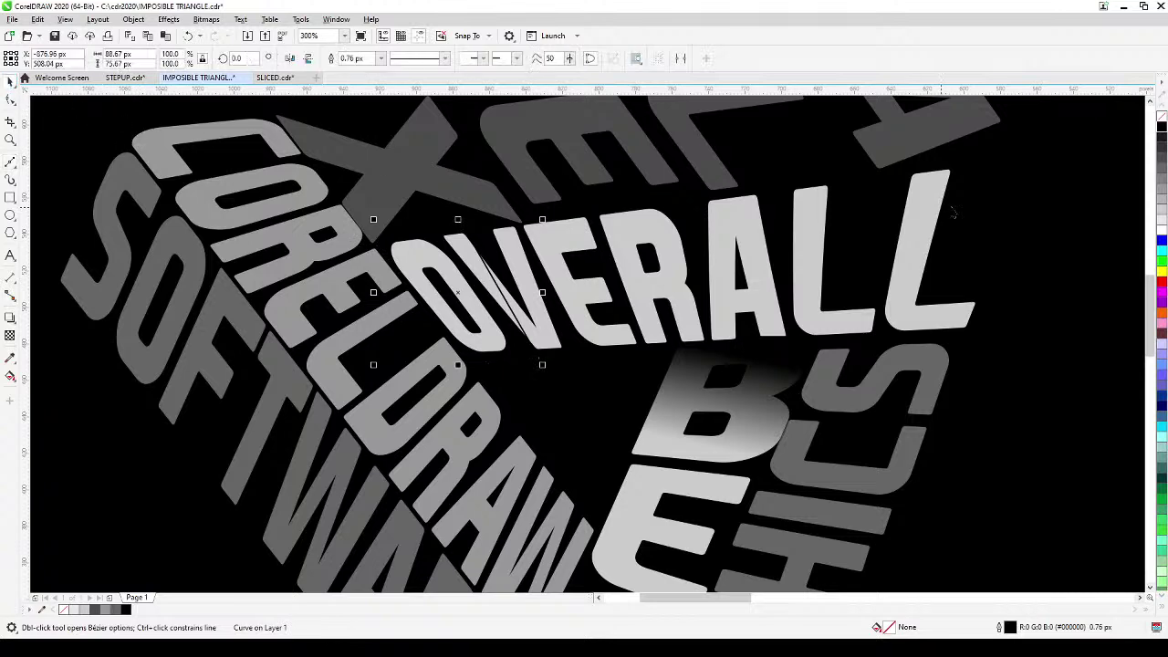
# - Fill the shape over the O of OVERALL with black and apply a linear fountain transparency at about 40°, fading away from CORELDRAW
pyautogui.click(1162, 130)
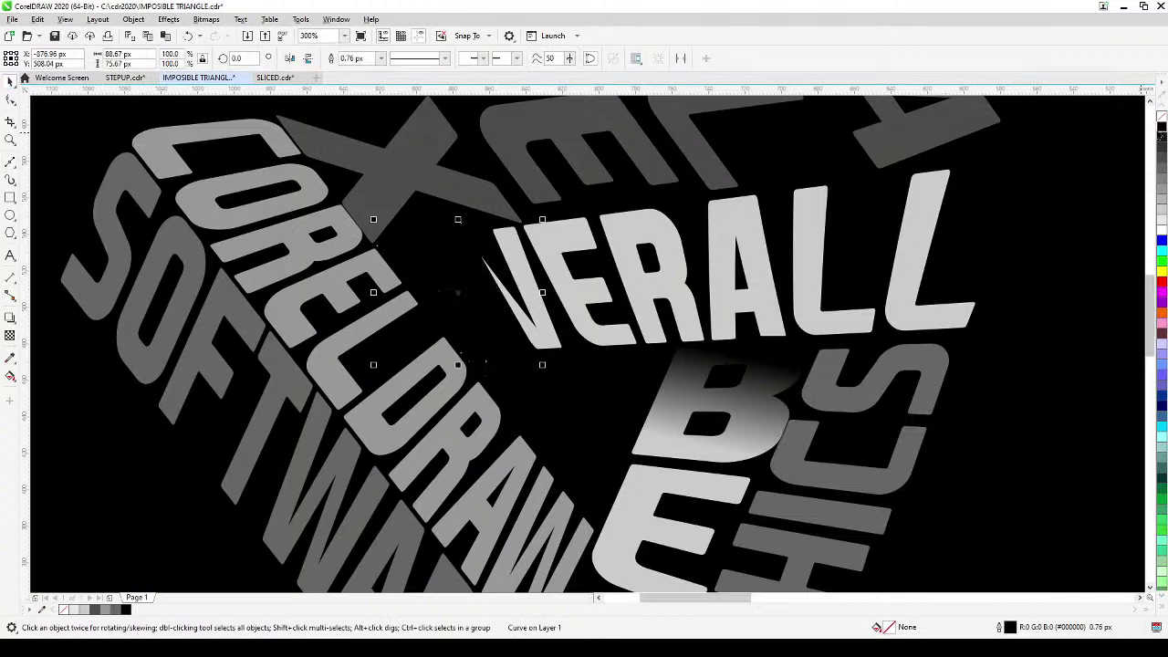
pyautogui.click(9, 337)
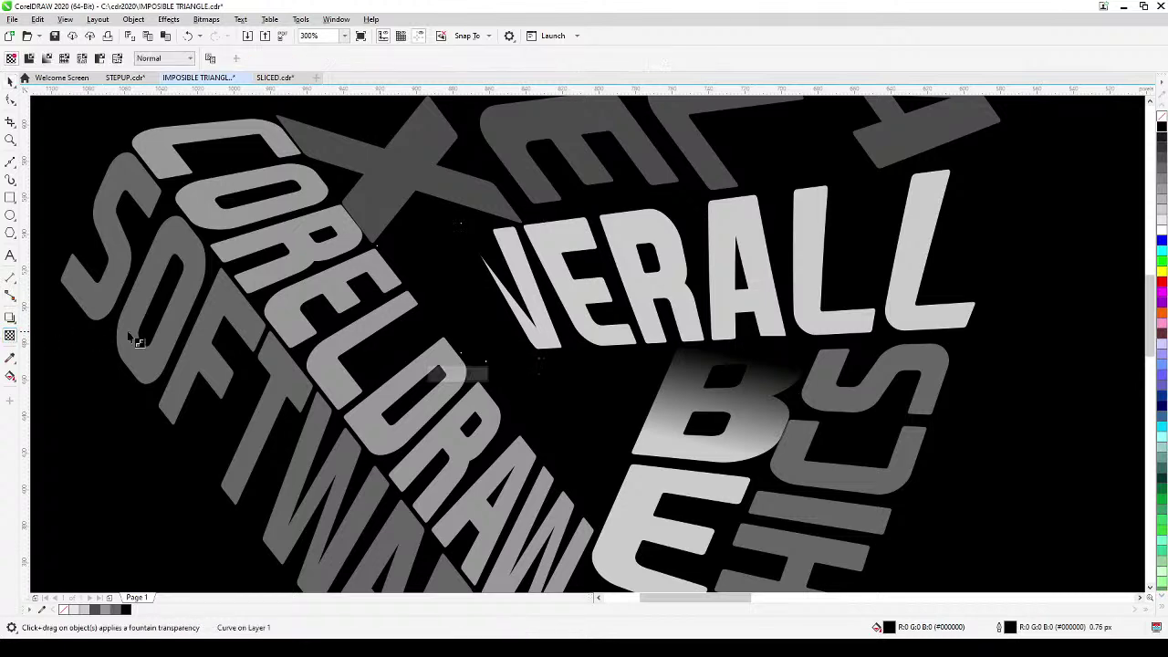
pyautogui.moveTo(424, 305)
pyautogui.mouseDown()
pyautogui.moveTo(473, 294)
pyautogui.moveTo(471, 278)
pyautogui.moveTo(430, 311)
pyautogui.mouseUp()
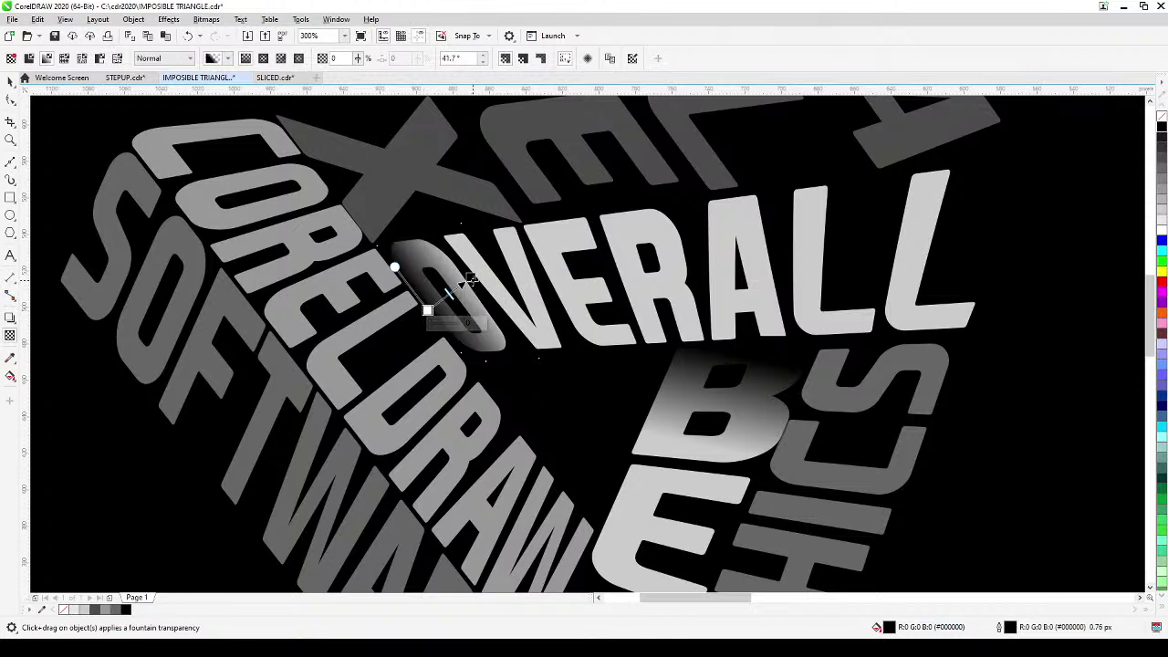
pyautogui.moveTo(472, 277); pyautogui.dragTo(481, 278)
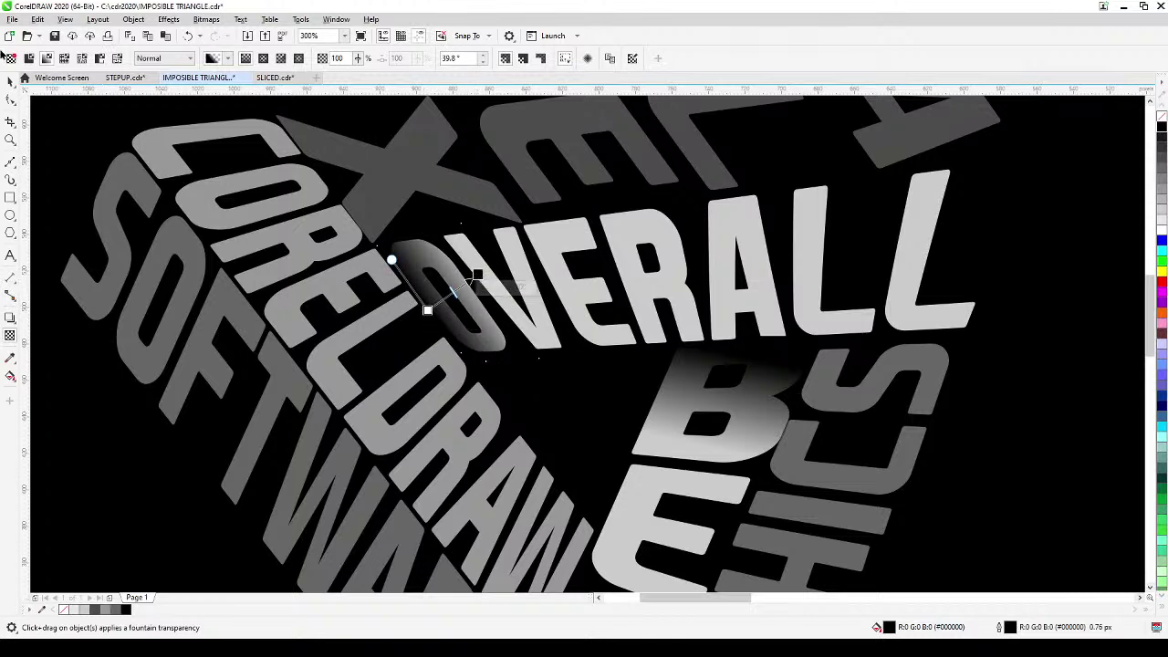
pyautogui.click(10, 88)
pyautogui.scroll(-1, 32, 137)
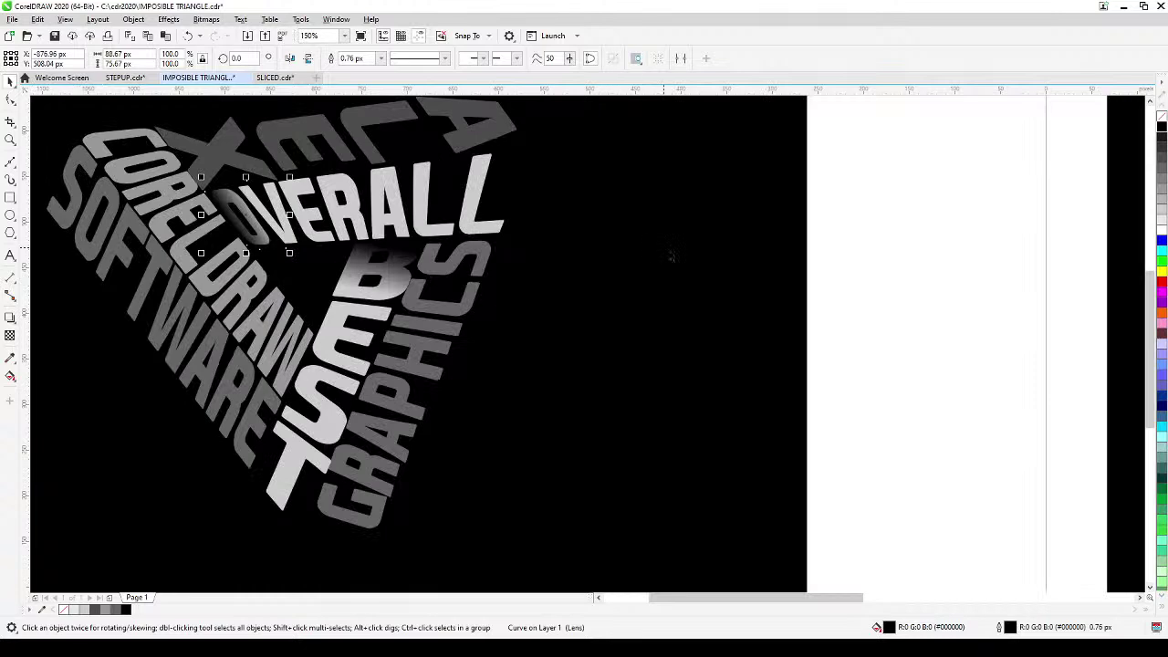
pyautogui.click(848, 236)
pyautogui.scroll(-1, 841, 238)
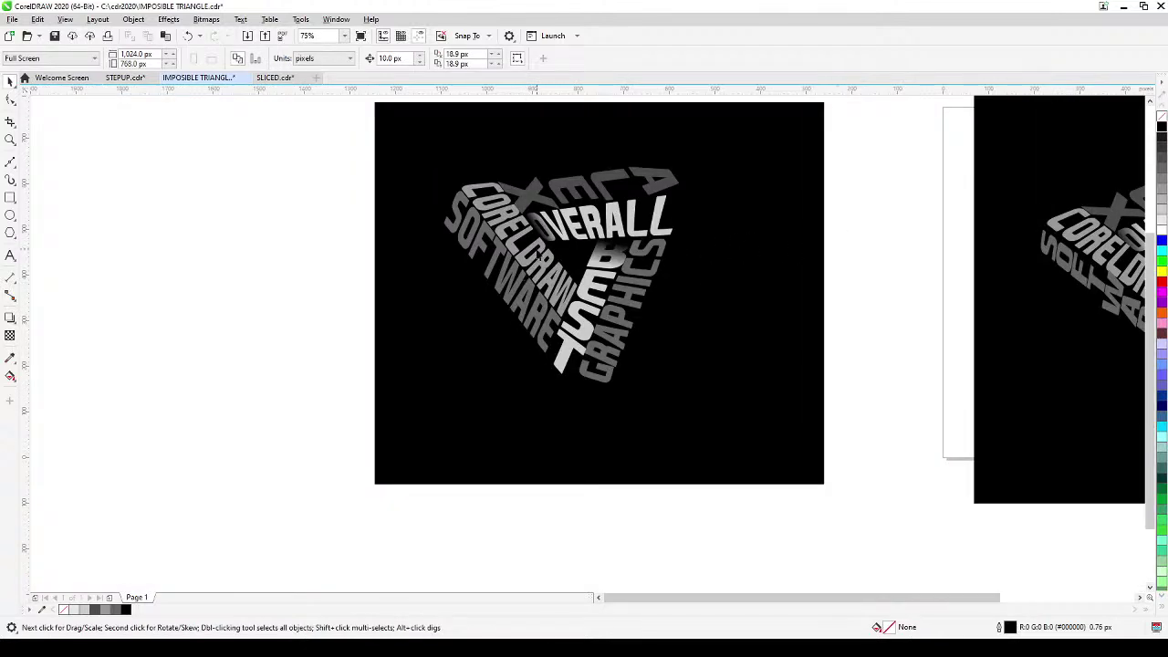
# - Draw a closed shape about 72 × 116 px covering the W of CORELDRAW beside BEST and fill it with black
pyautogui.scroll(2, 539, 258)
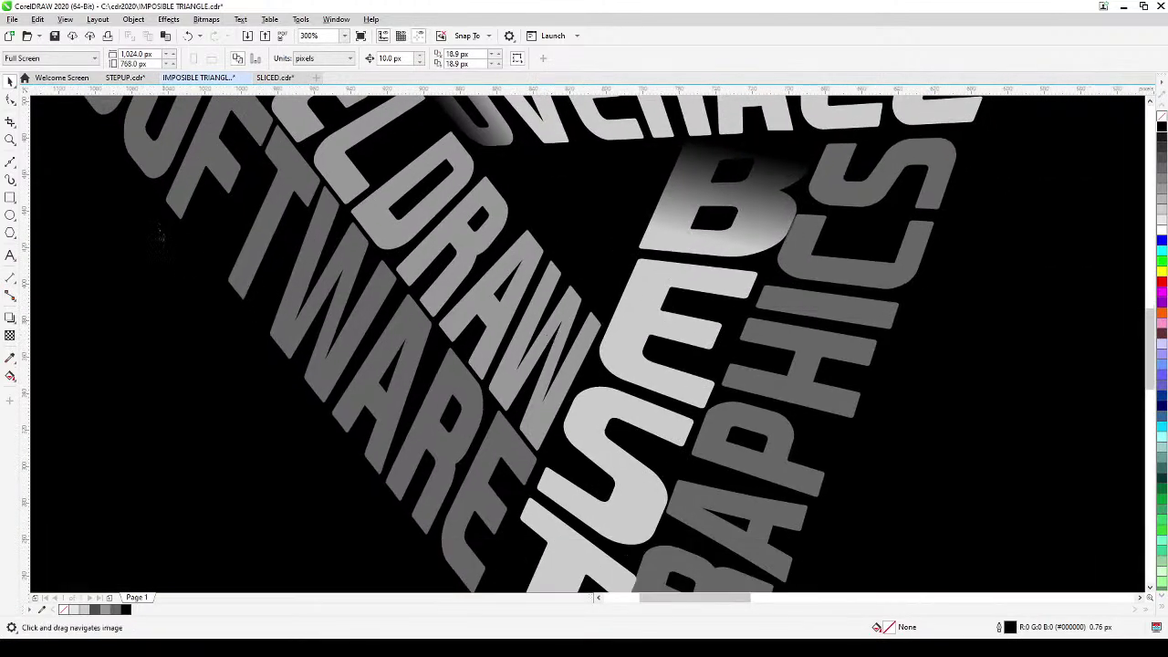
pyautogui.click(10, 161)
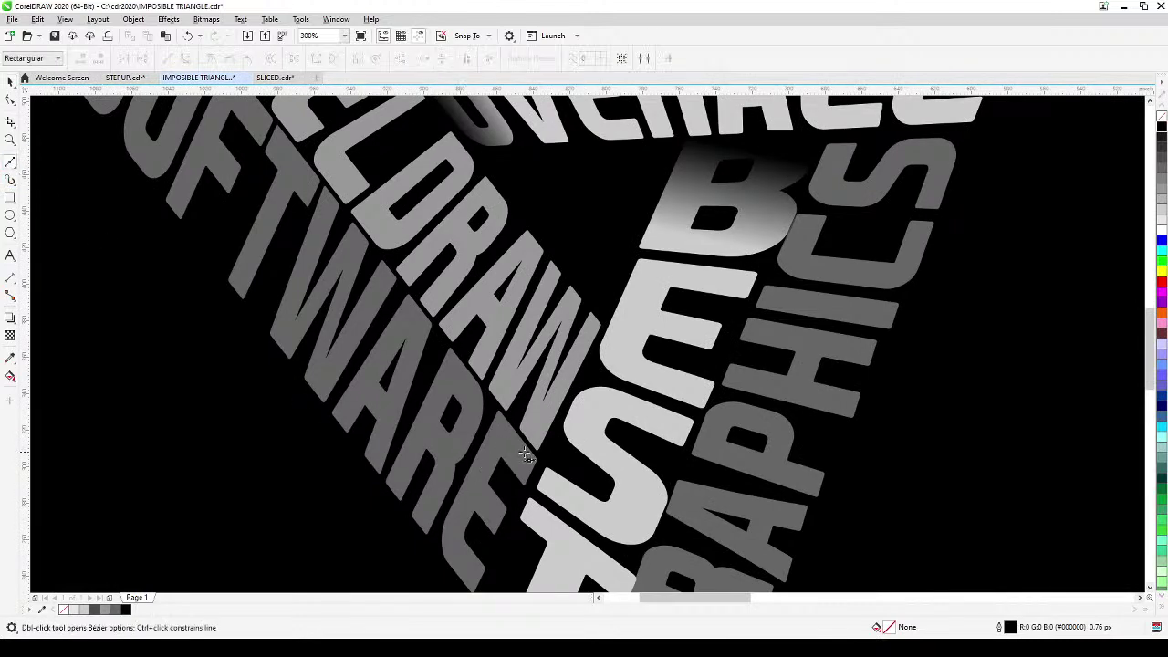
pyautogui.click(608, 319)
pyautogui.click(561, 245)
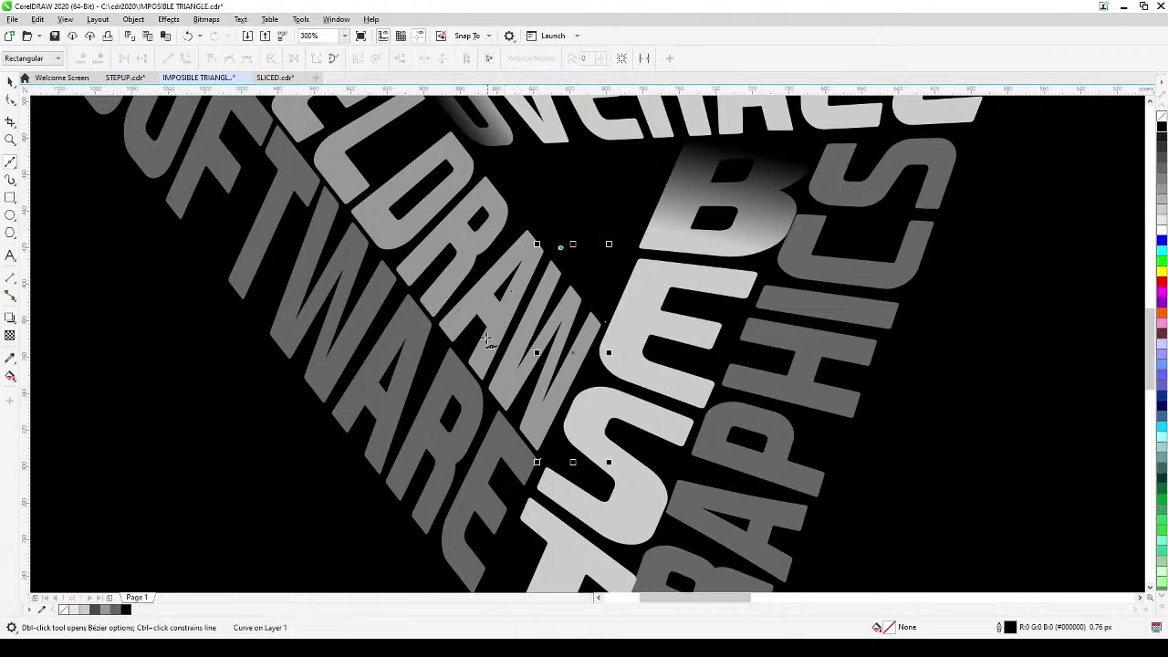
pyautogui.click(470, 356)
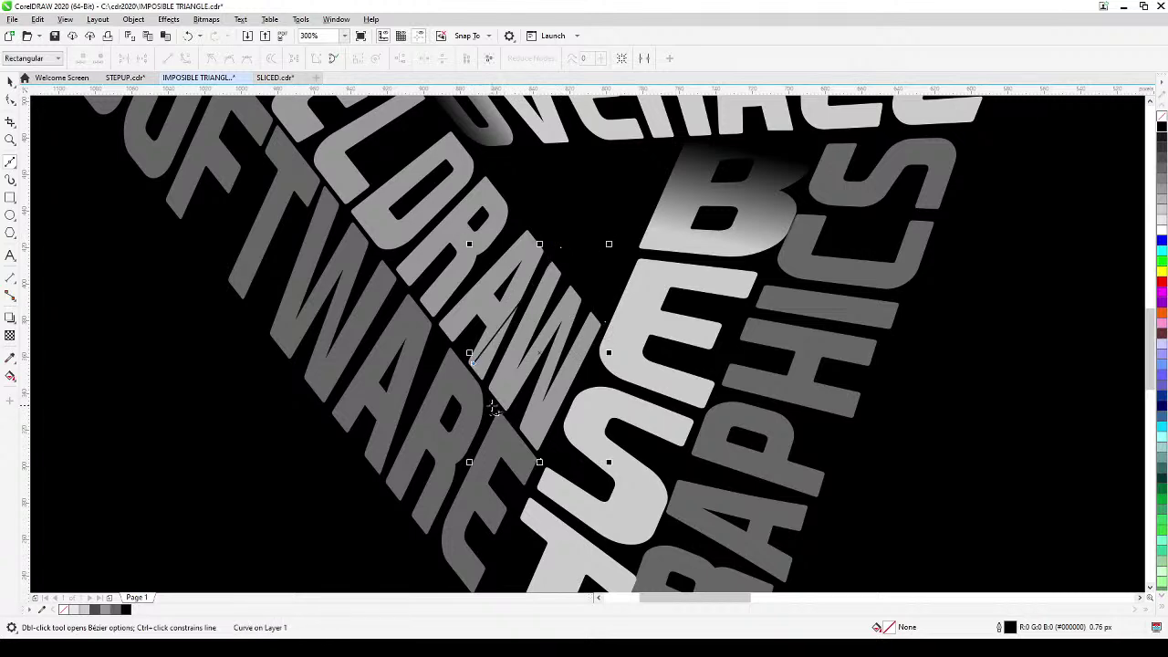
pyautogui.click(491, 403)
pyautogui.click(541, 461)
pyautogui.click(1161, 129)
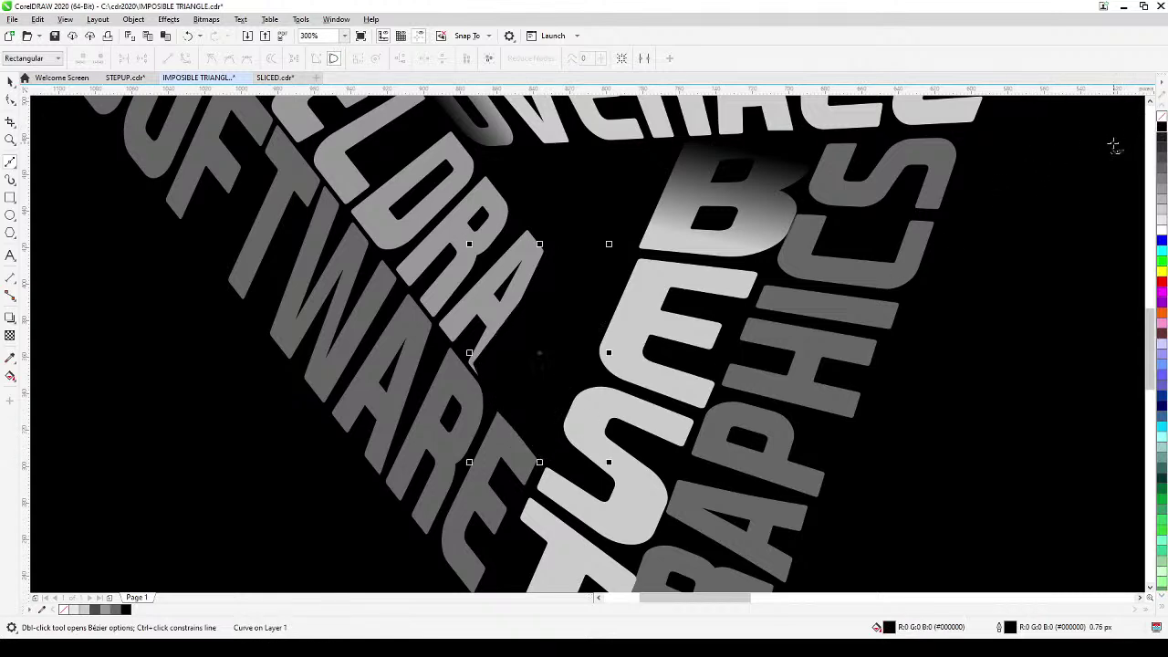
# - Apply a linear fountain transparency at about 152° to the black shape over the W, fading from opaque beside BEST to transparent toward the A
pyautogui.click(9, 338)
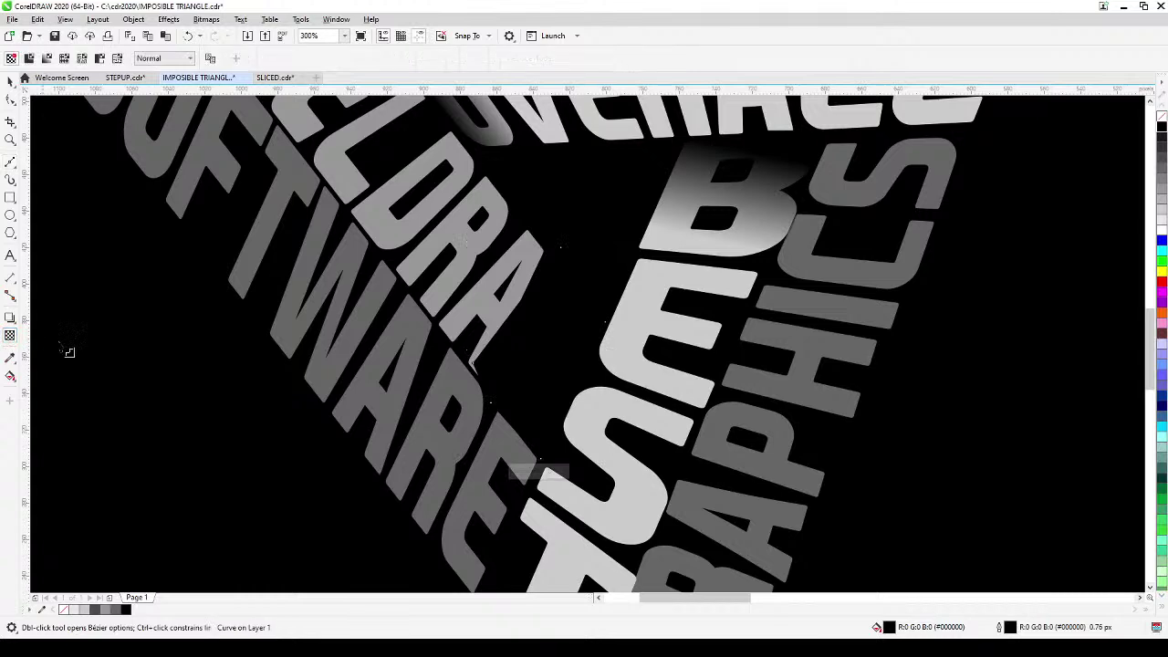
pyautogui.moveTo(573, 406); pyautogui.dragTo(527, 355)
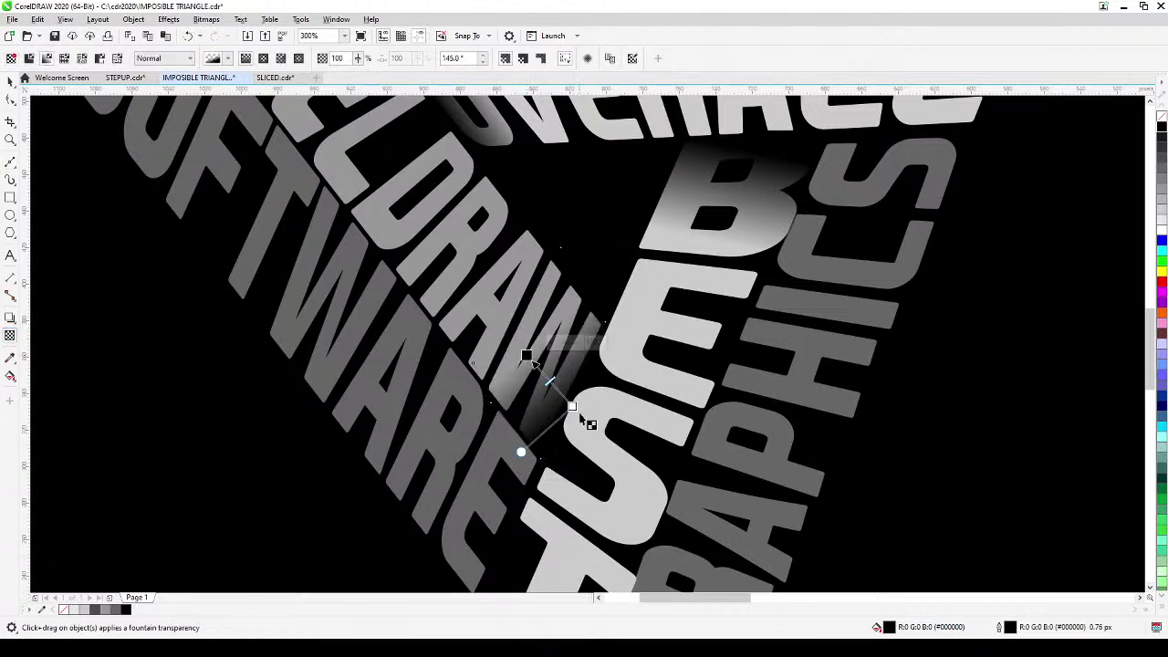
pyautogui.moveTo(572, 406); pyautogui.dragTo(566, 397)
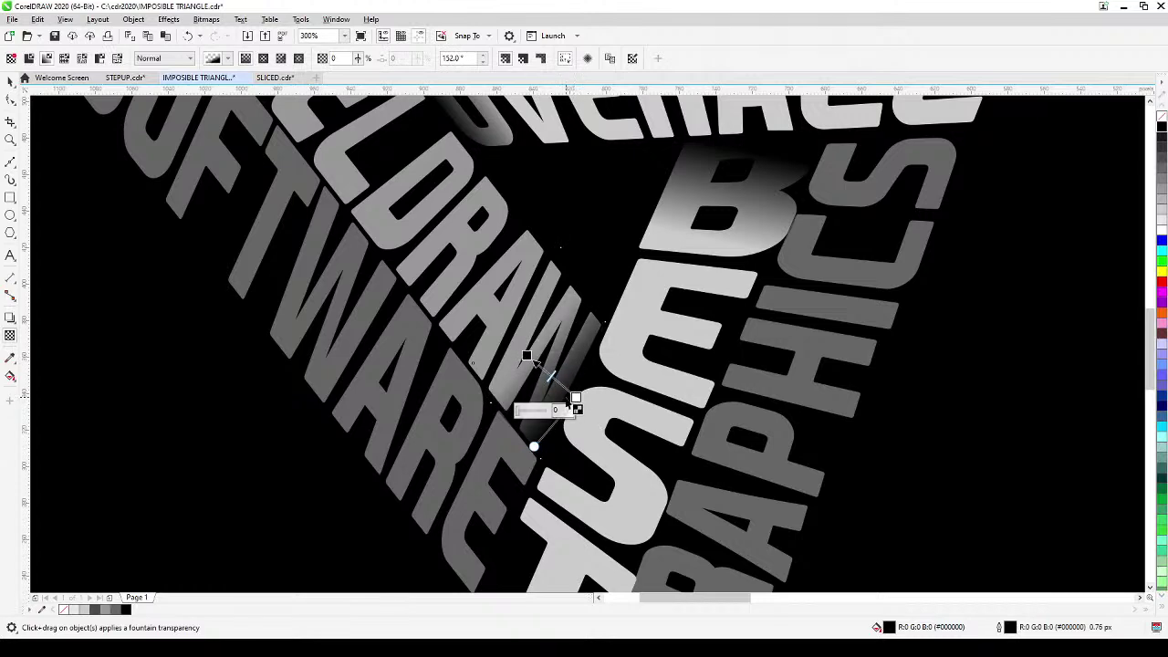
pyautogui.scroll(-1, 566, 398)
pyautogui.click(8, 82)
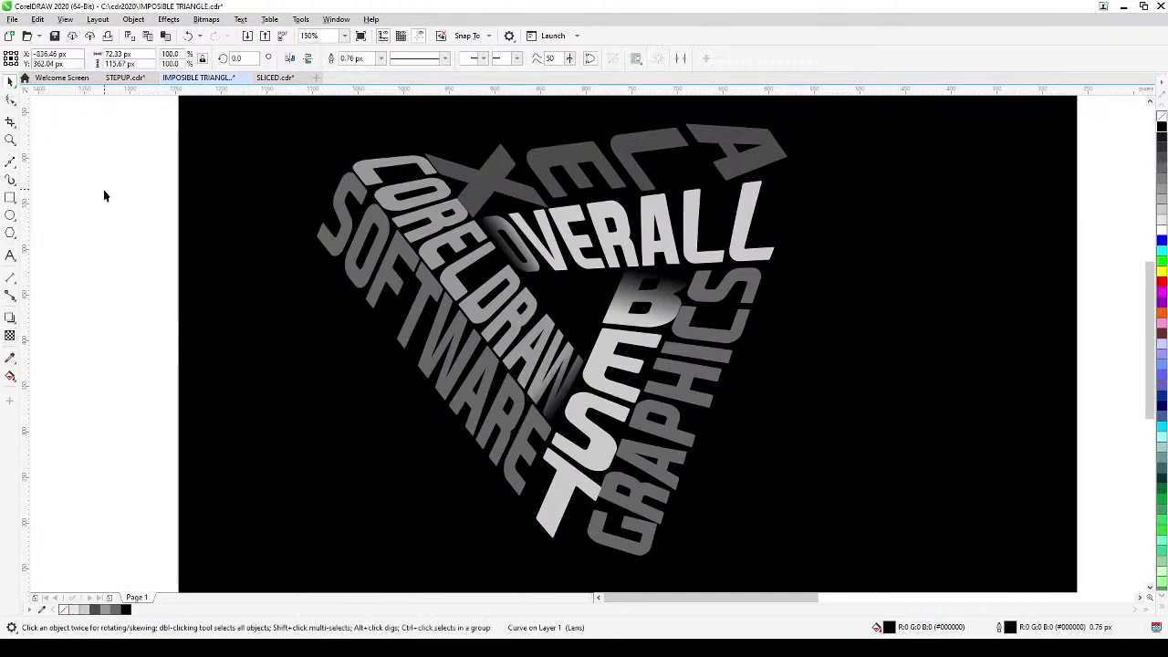
# - Move the whole new triangle design with its black background horizontally closer to the original version for a side-by-side comparison
pyautogui.scroll(-2, 107, 229)
pyautogui.moveTo(531, 395); pyautogui.dragTo(549, 453)
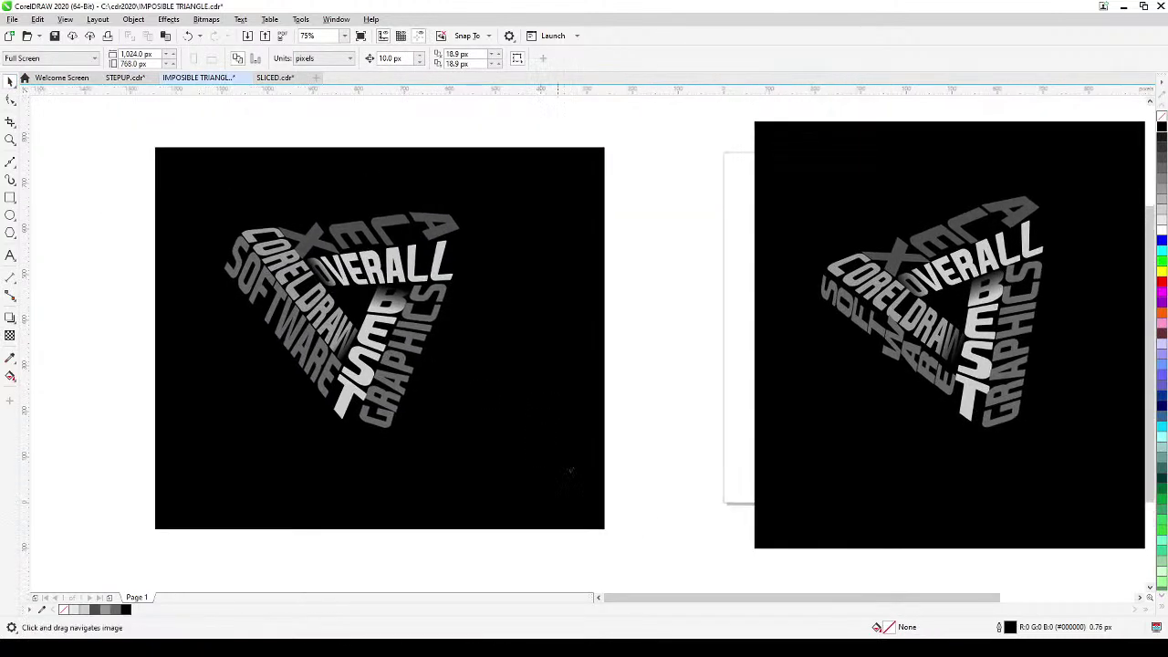
pyautogui.moveTo(111, 119); pyautogui.dragTo(655, 576)
pyautogui.moveTo(561, 482); pyautogui.dragTo(646, 483)
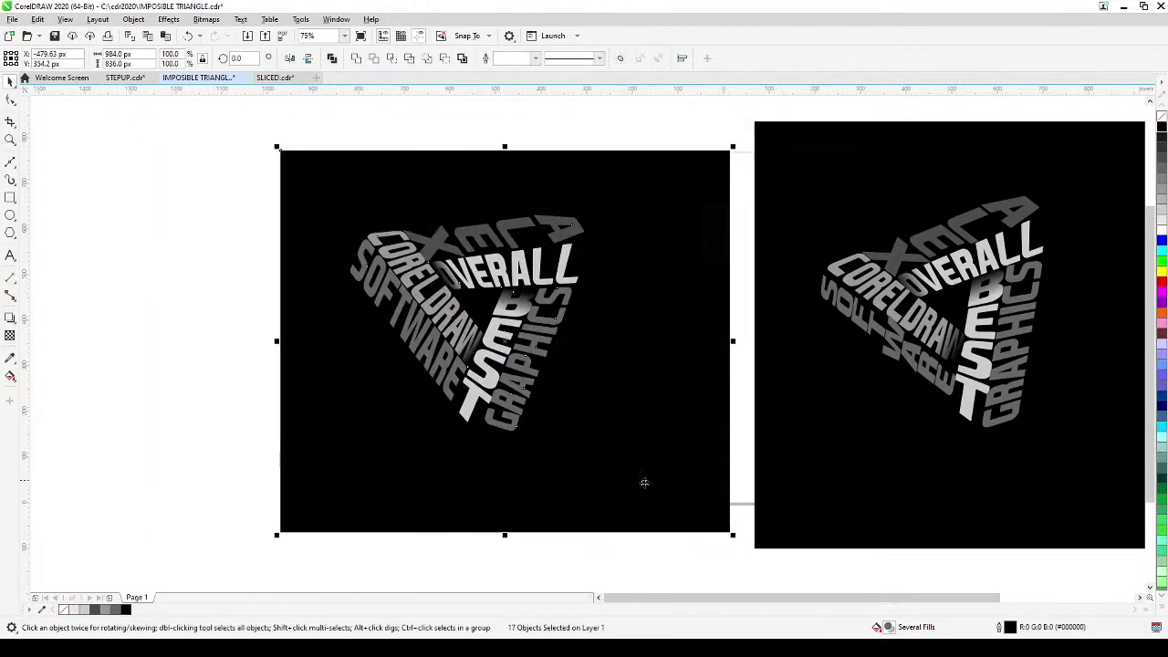
pyautogui.click(151, 344)
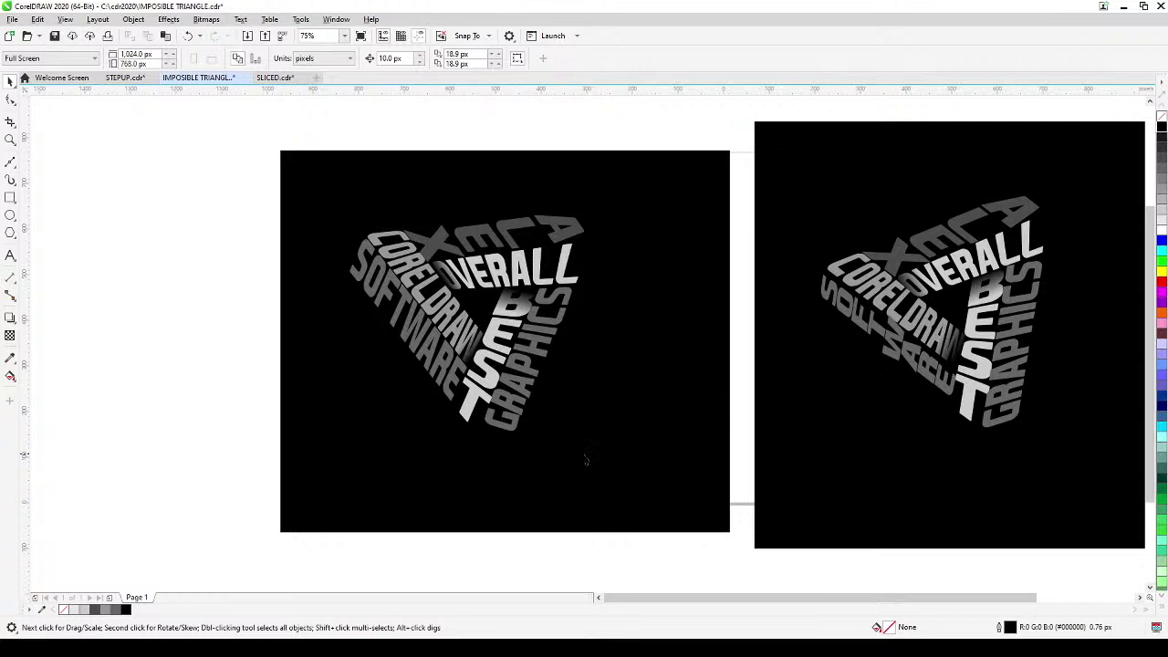
pyautogui.moveTo(582, 459); pyautogui.dragTo(537, 475)
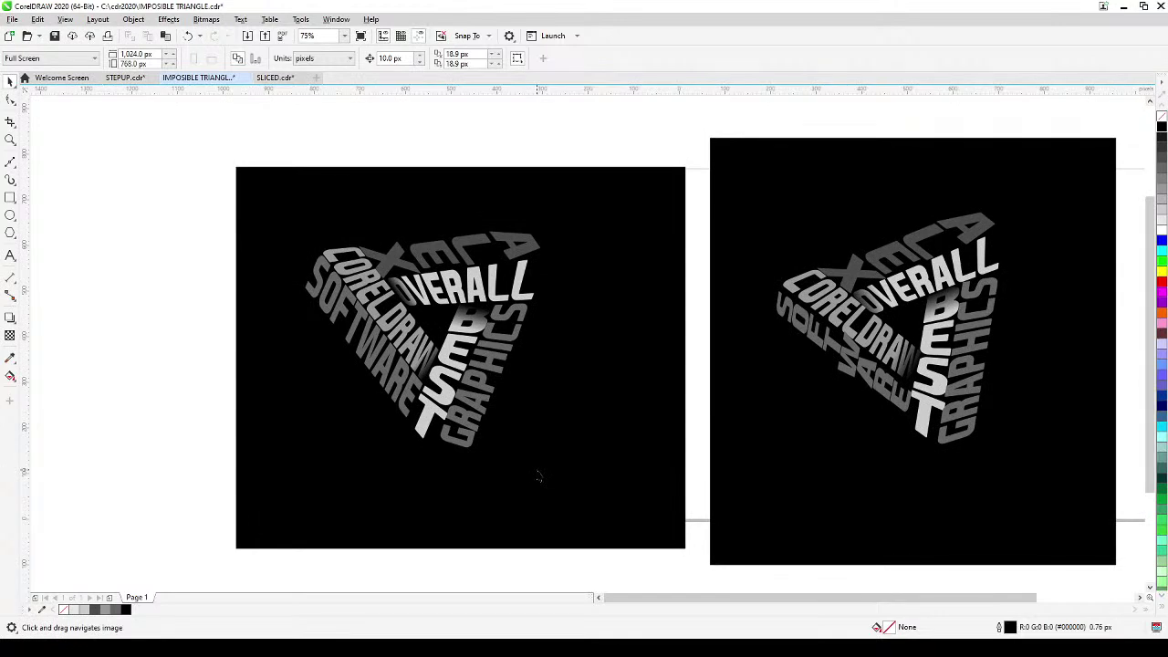